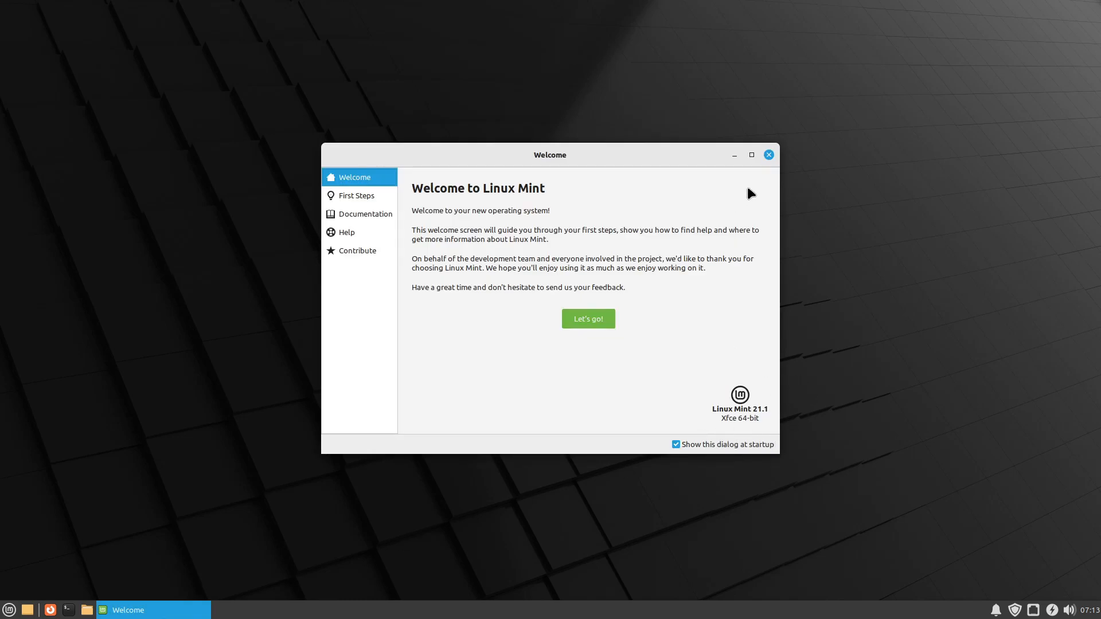
Step: Close the Linux Mint welcome window and open the home folder in the file manager
click(768, 155)
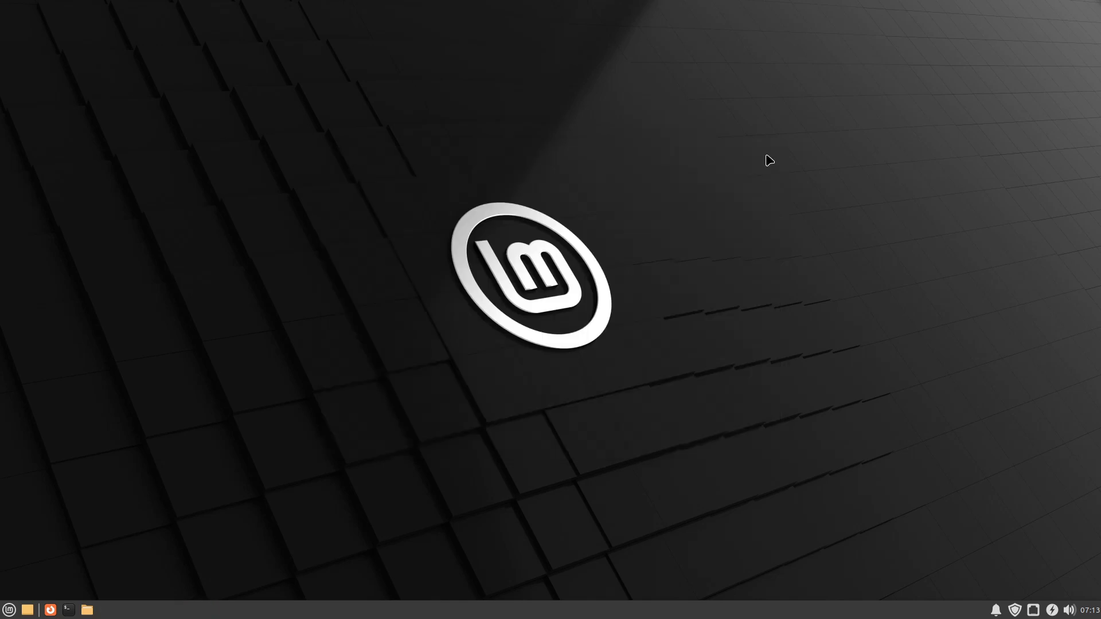
click(87, 610)
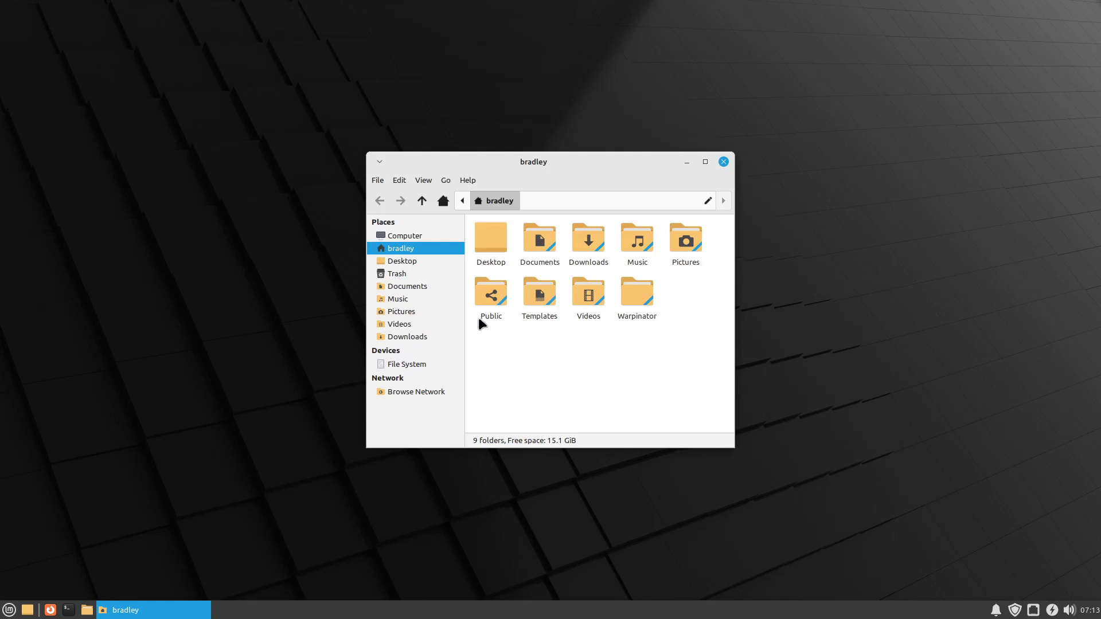
Step: Resize the home folder window by its upper corners, its side edge and its lower edge, making it wider
drag(734, 153, 759, 143)
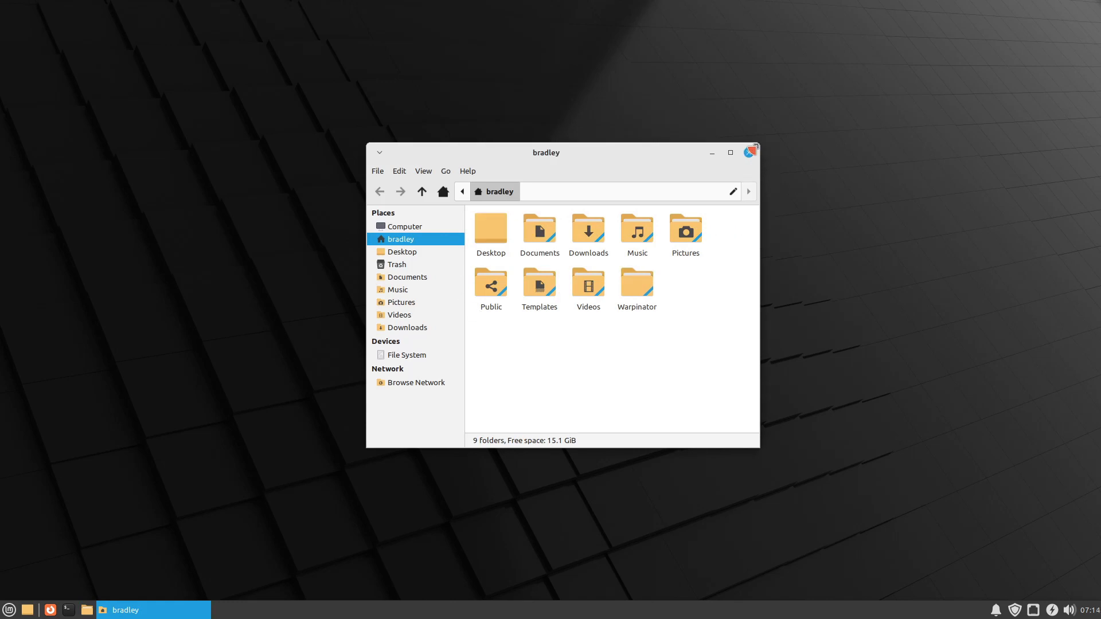
drag(755, 147, 772, 134)
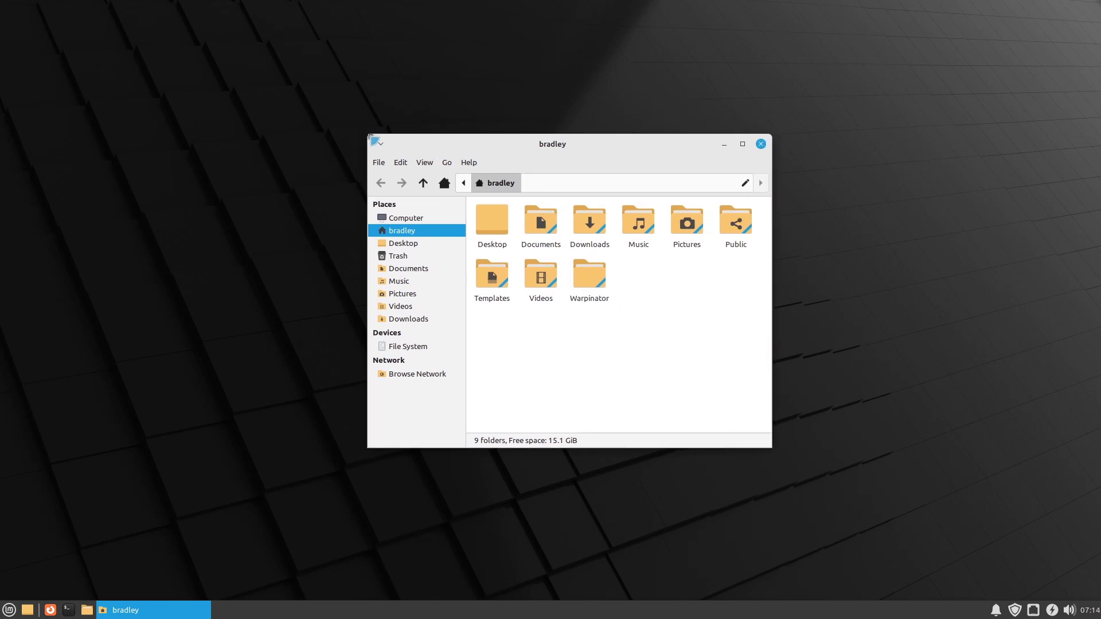
drag(365, 137, 361, 134)
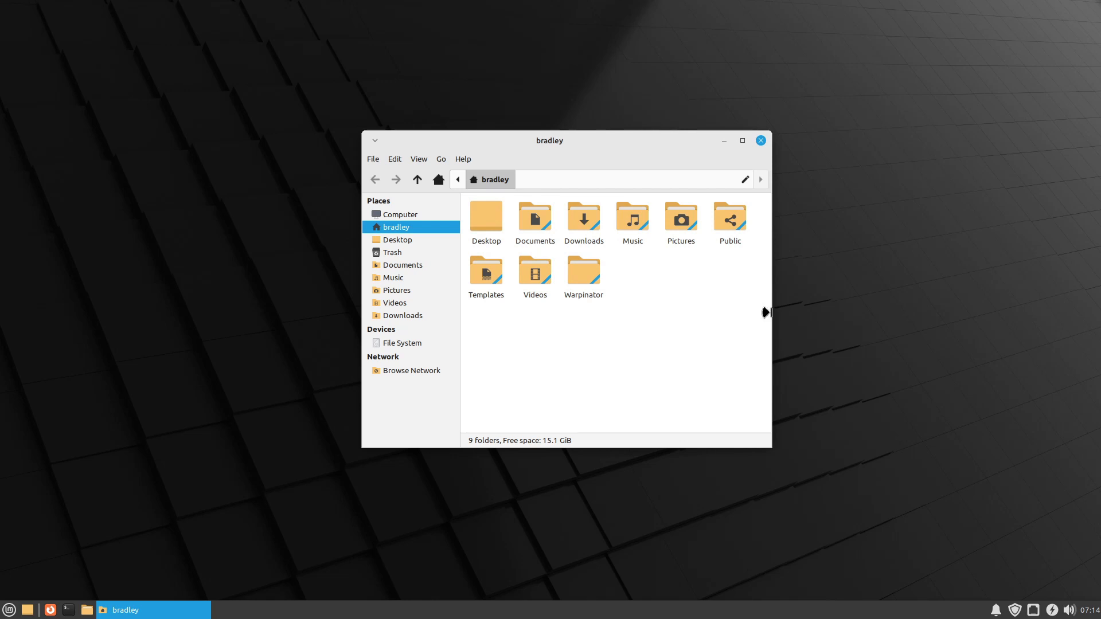
drag(767, 313, 806, 313)
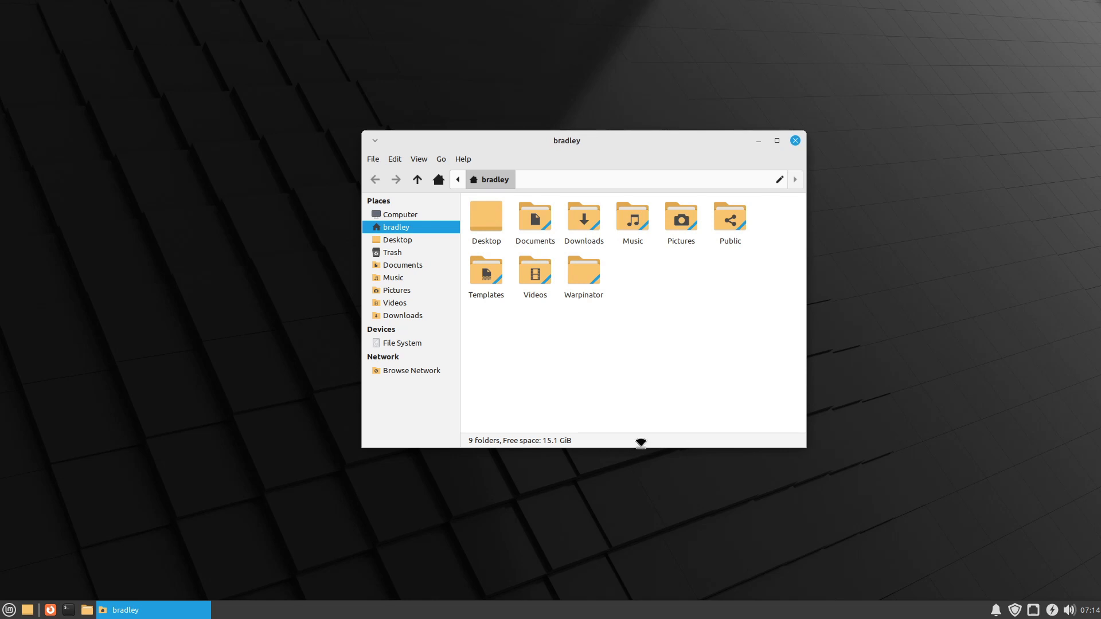
drag(641, 447, 641, 435)
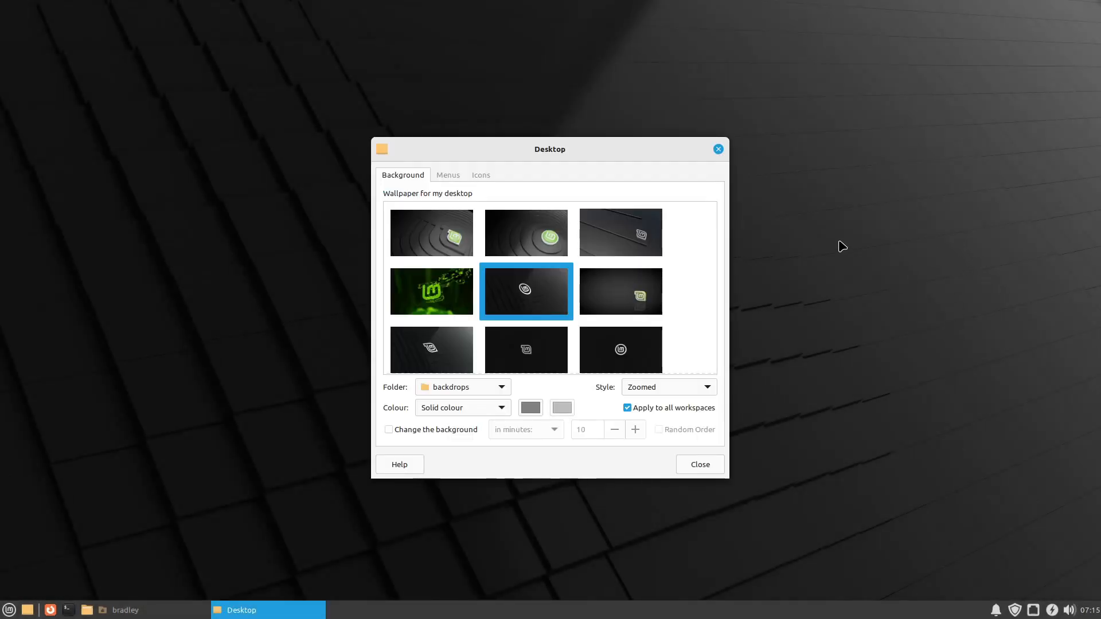
Step: Set the green coastal hills photo as the desktop wallpaper and move the Desktop settings window out of the way
scroll(690, 246, down, 3)
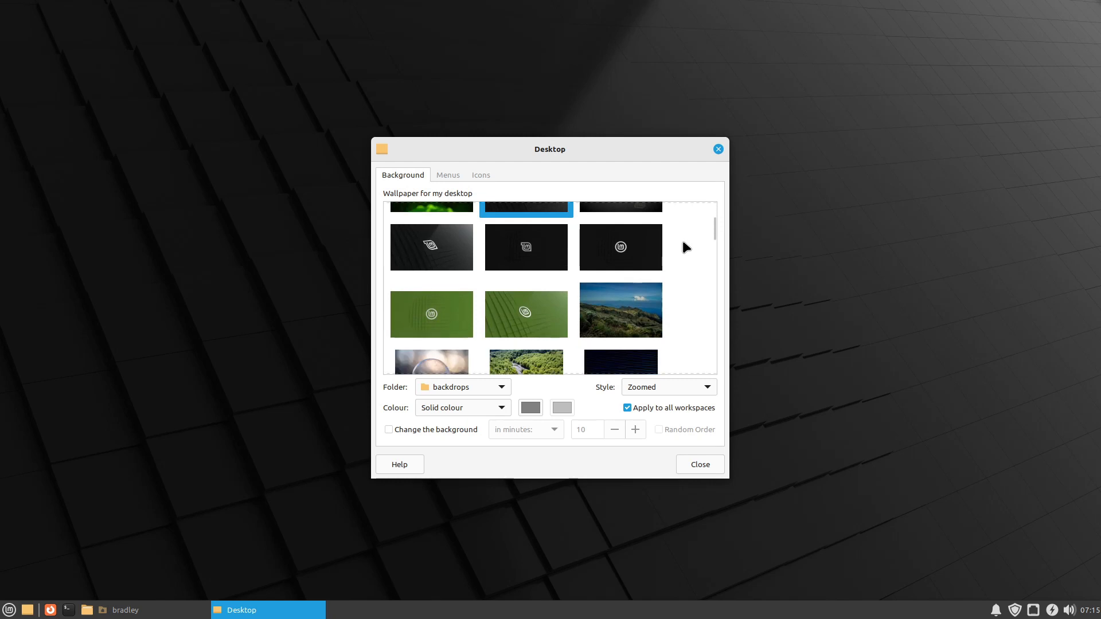
click(643, 315)
drag(642, 150, 984, 37)
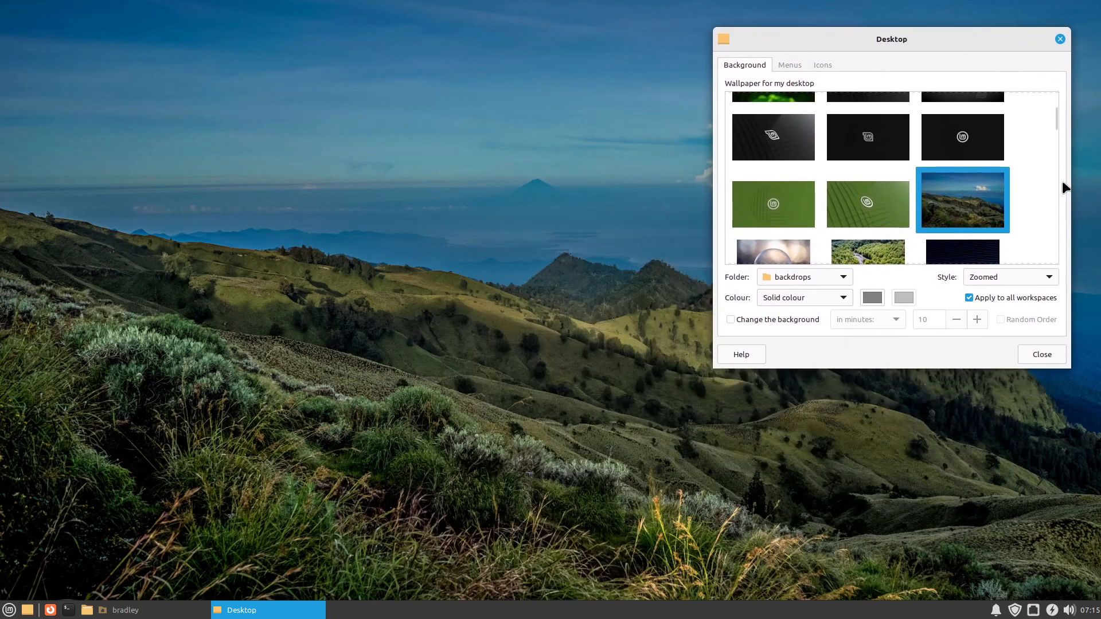
Step: Set the purple illuminated tree towers photo as the desktop wallpaper and shift the settings window slightly to view it
scroll(1041, 196, down, 1)
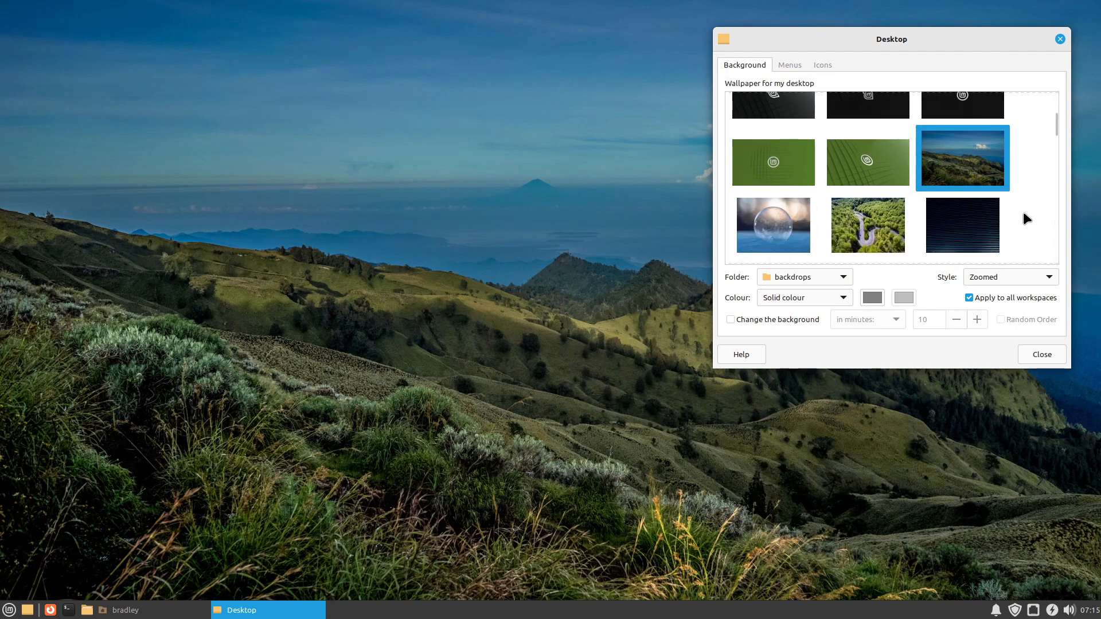
scroll(1025, 213, down, 3)
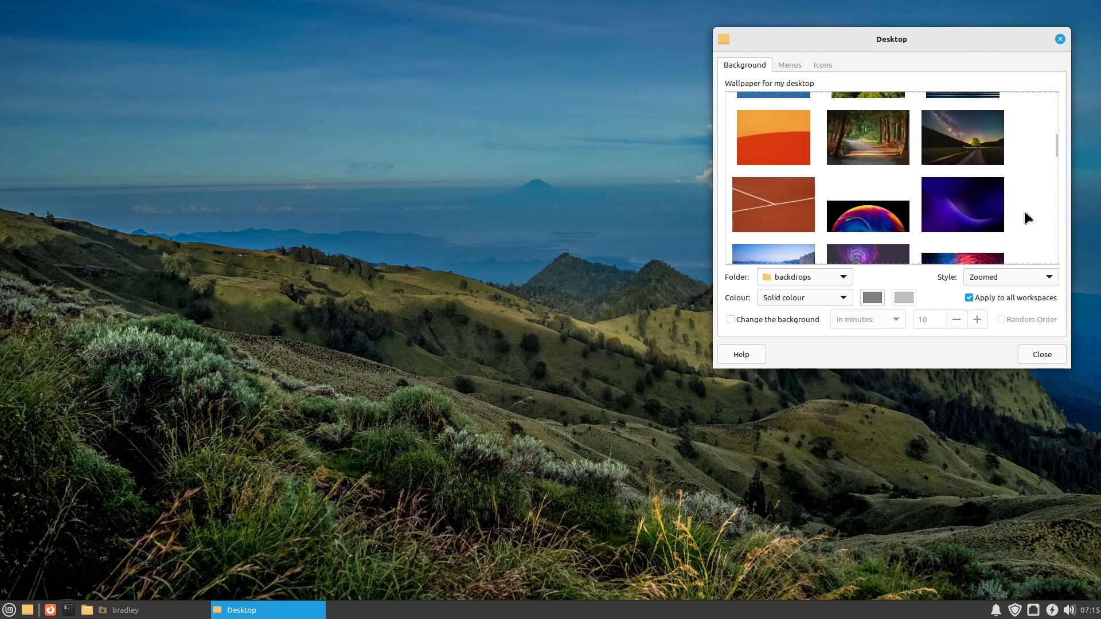
scroll(1025, 214, down, 1)
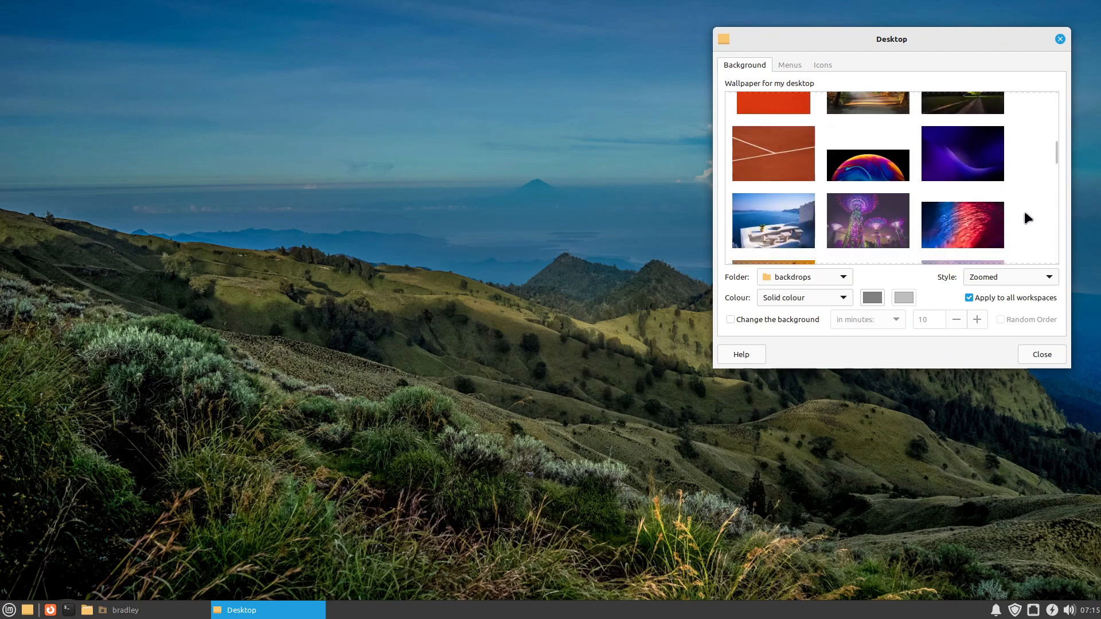
click(882, 221)
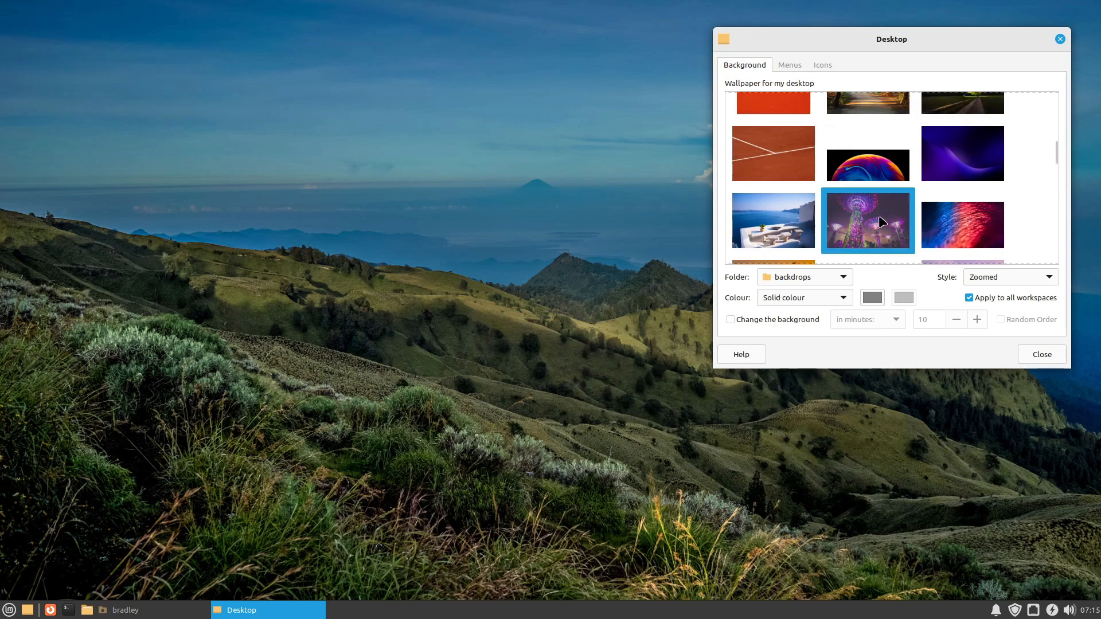
drag(978, 38, 989, 67)
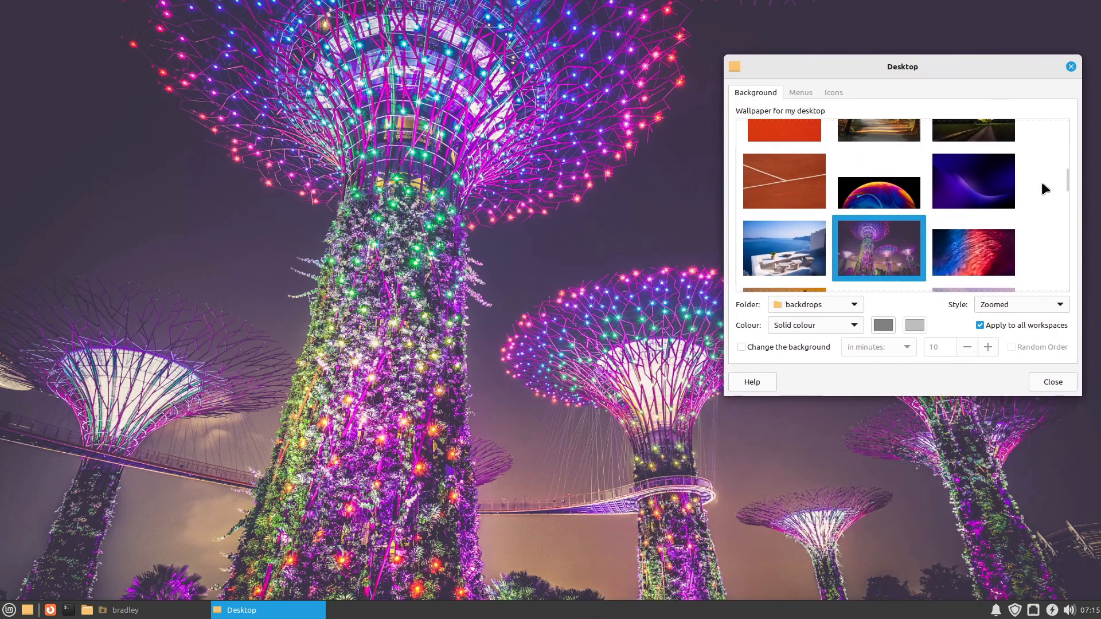
Step: Try the pink and lilac abstract wallpaper, followed by the New Zealand mountain lake wallpaper
scroll(1035, 196, down, 3)
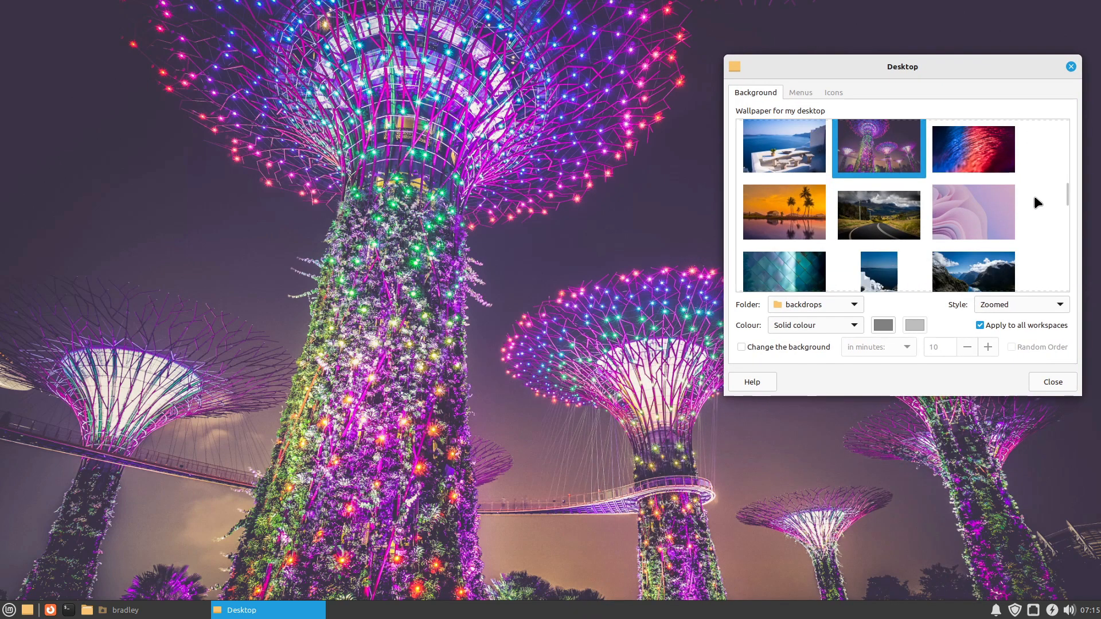
scroll(1034, 195, down, 2)
click(993, 160)
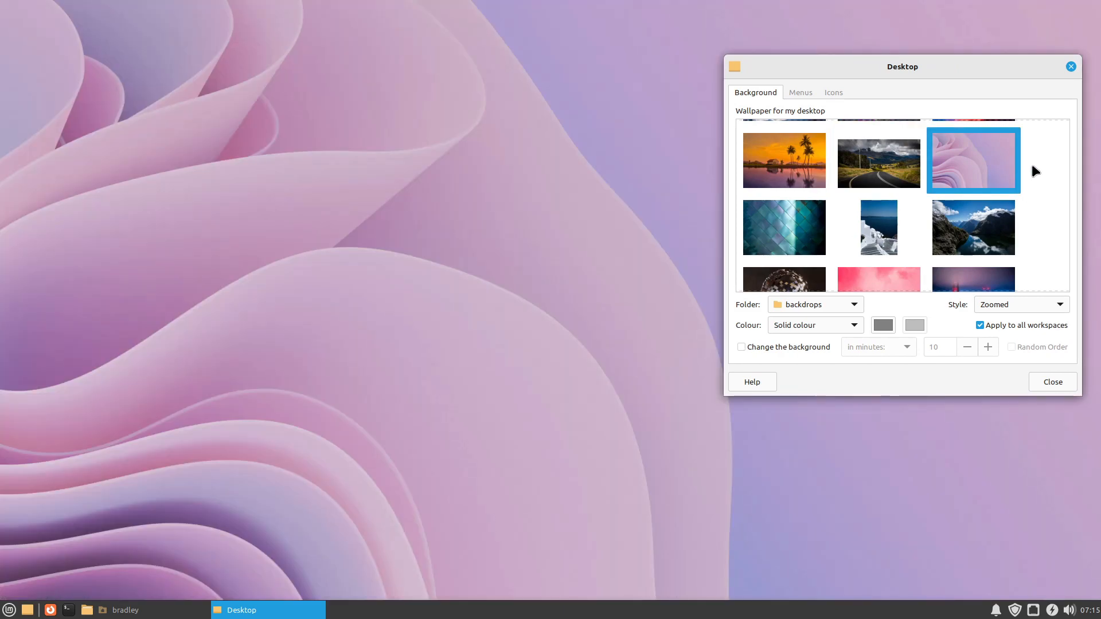
click(987, 217)
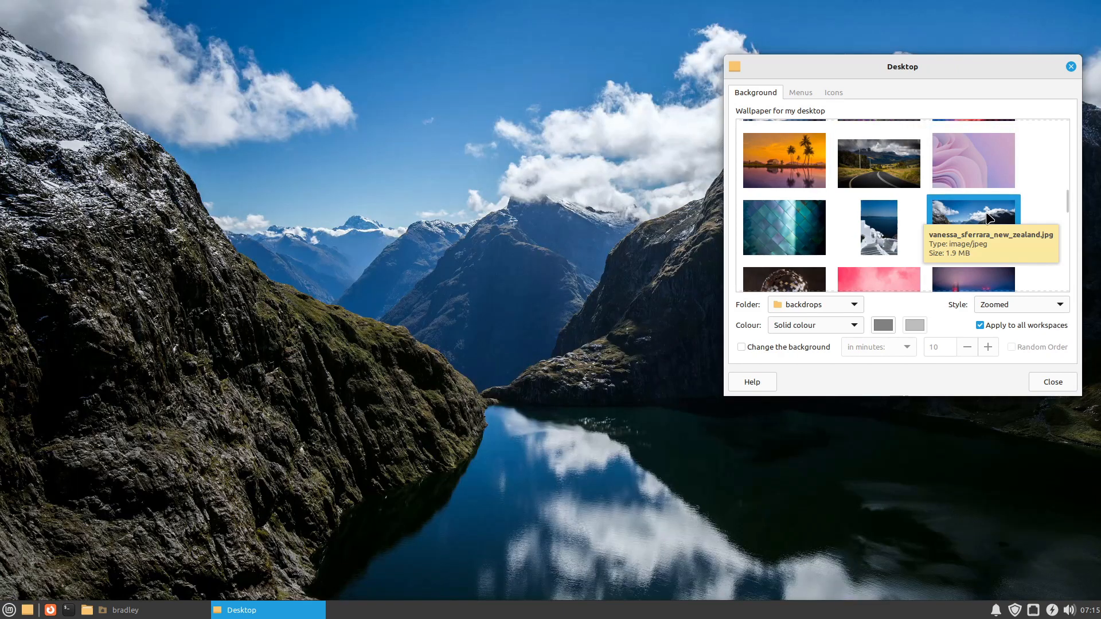
Step: Browse the remaining backdrops, set the purple illuminated tree towers photo as the wallpaper, and close the Desktop settings
scroll(1047, 201, down, 6)
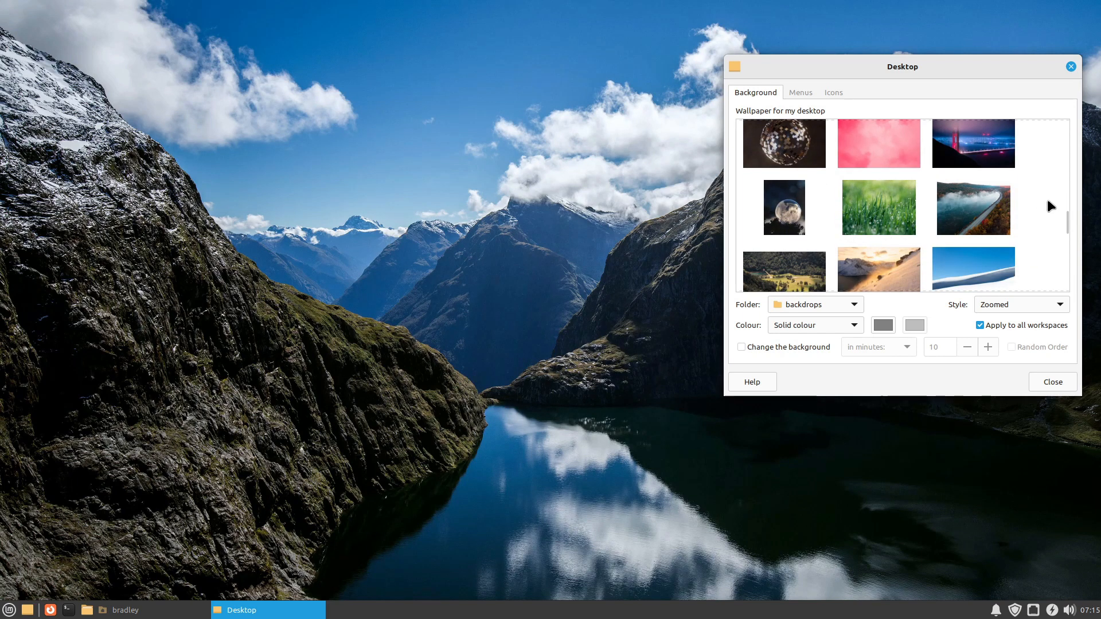
scroll(1047, 201, down, 3)
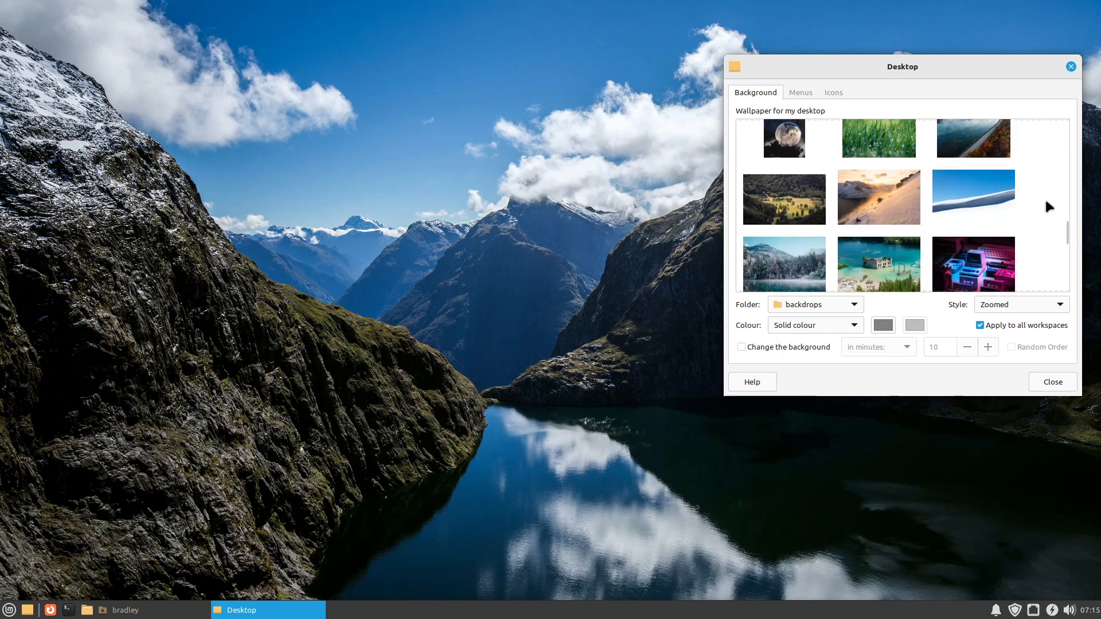
scroll(1045, 201, down, 6)
scroll(1047, 216, down, 1)
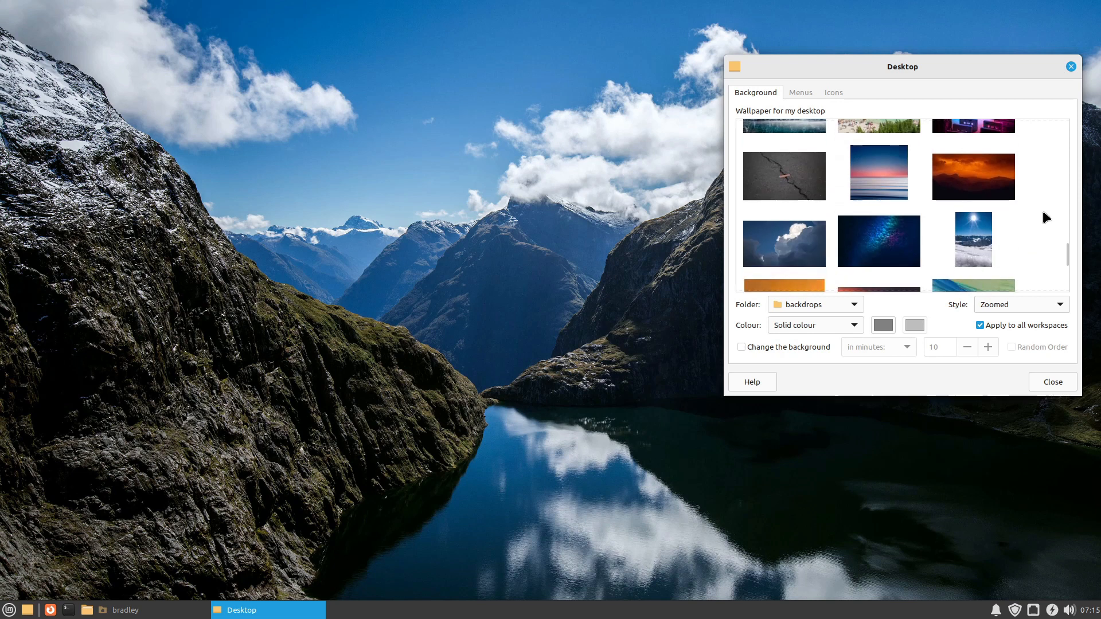
scroll(1036, 213, down, 4)
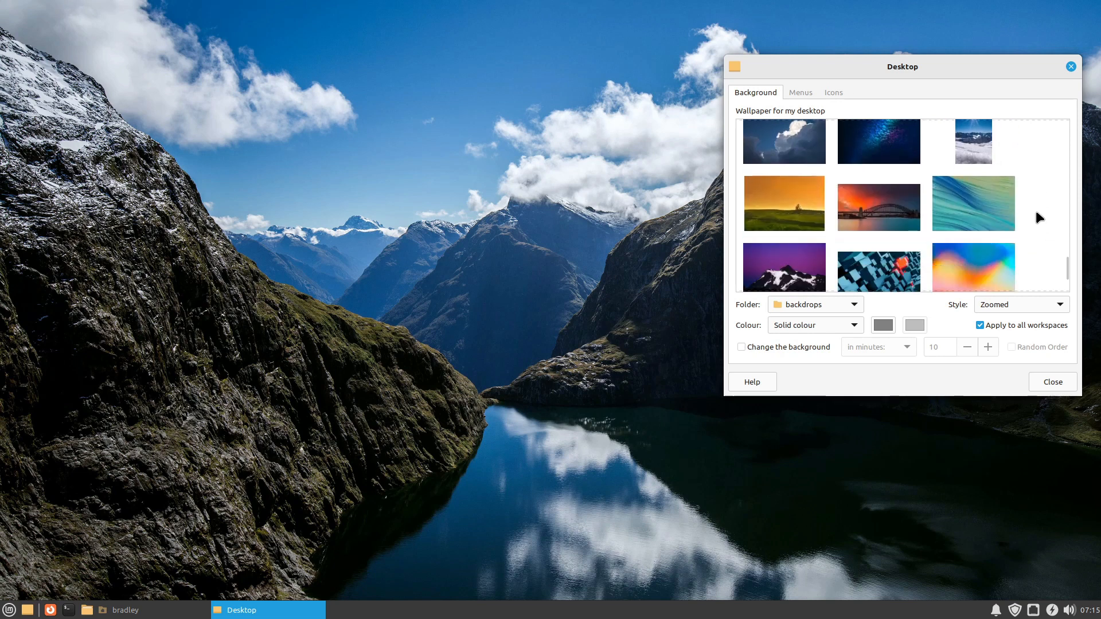
scroll(1035, 212, down, 3)
scroll(1034, 212, up, 7)
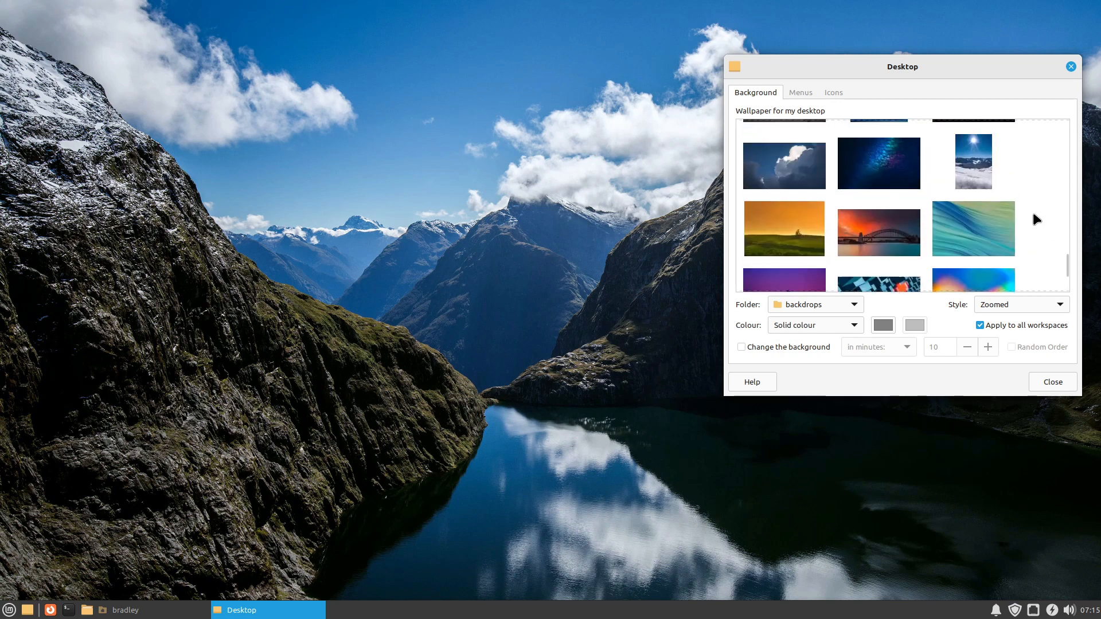
scroll(1033, 202, up, 8)
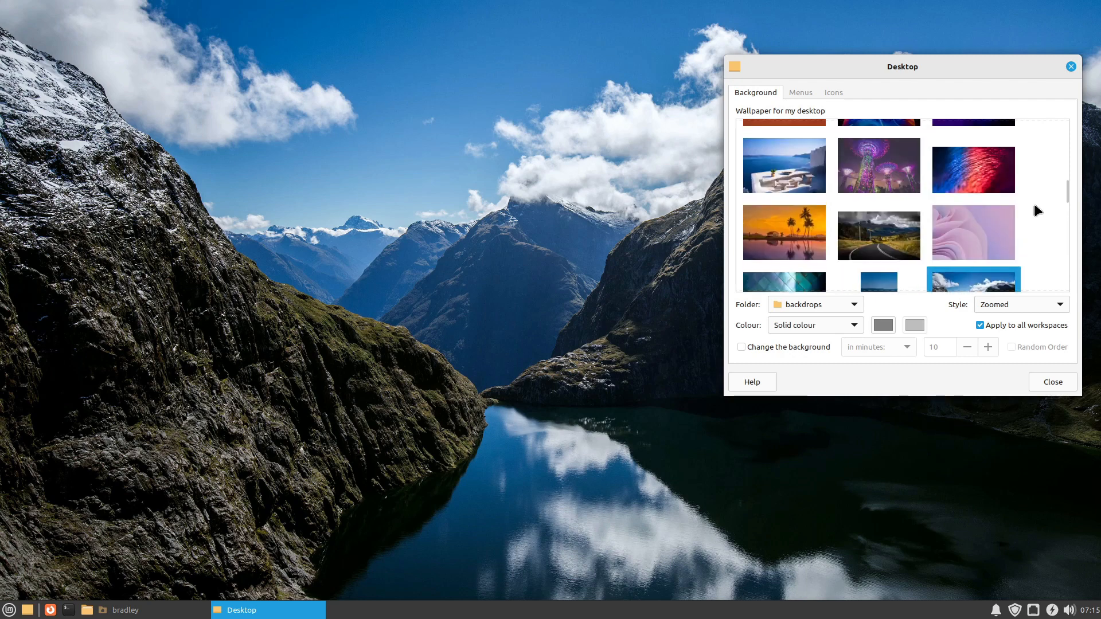
click(870, 168)
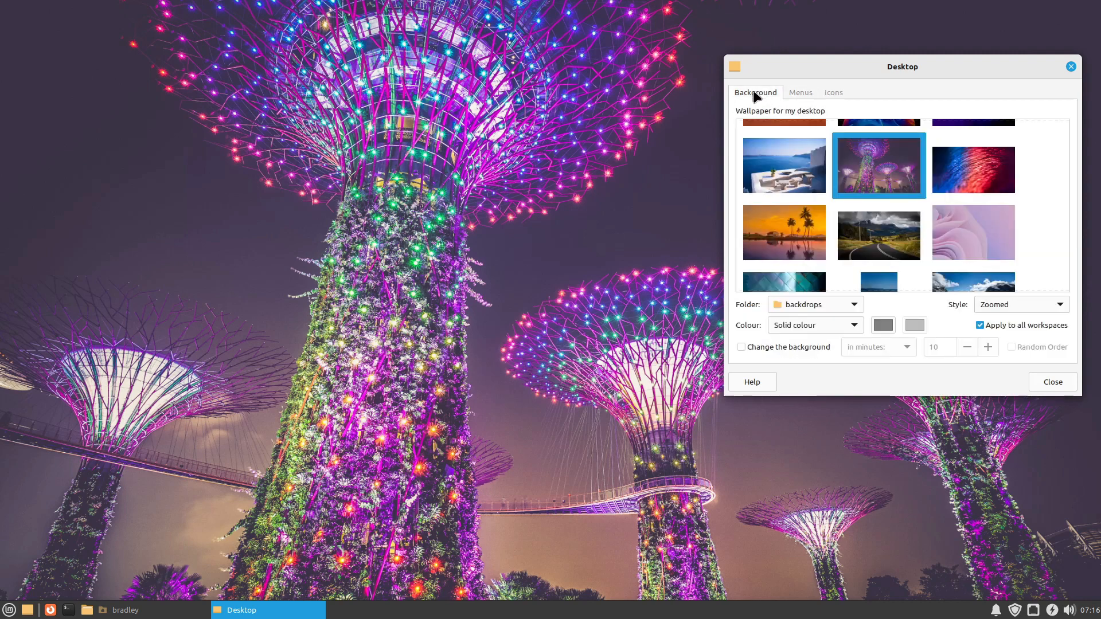
click(1052, 383)
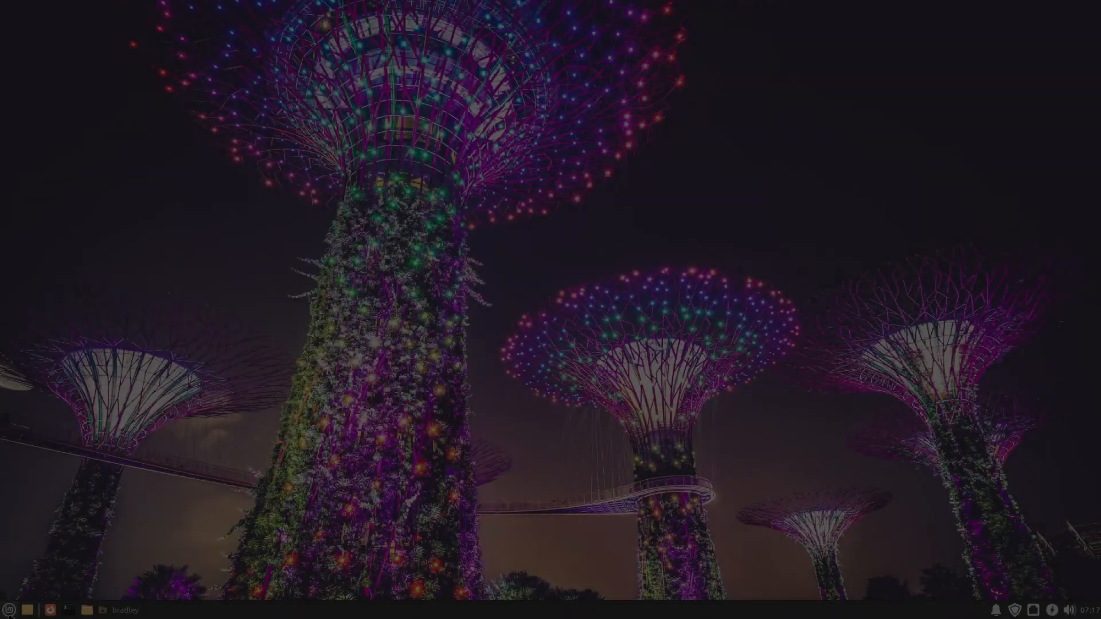
Step: Open the Software Manager and browse the featured applications on its home page
click(9, 613)
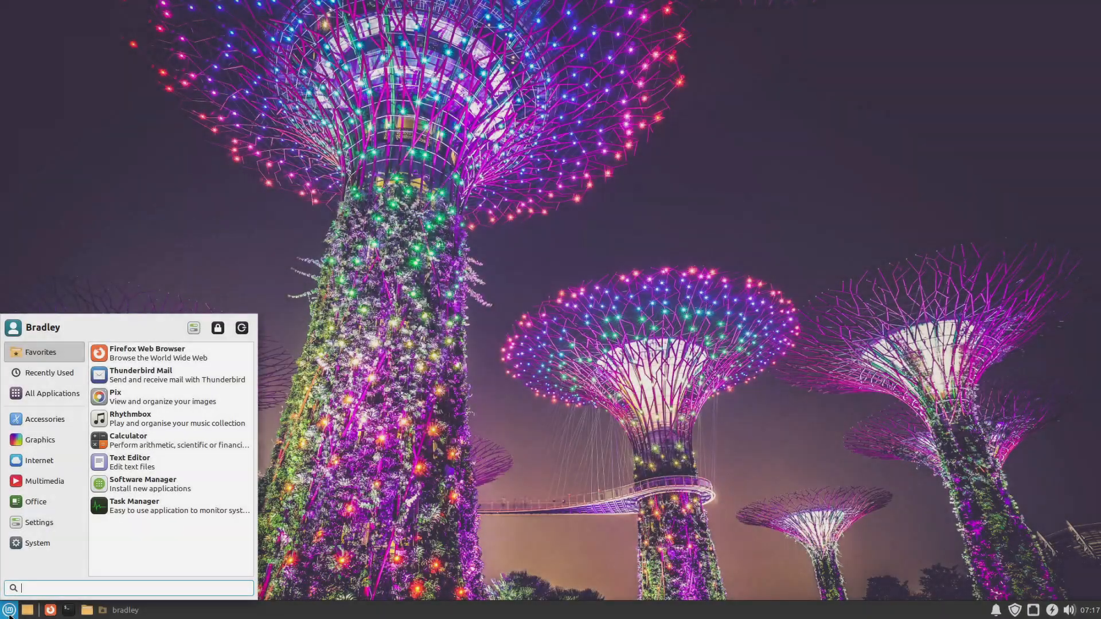
click(218, 475)
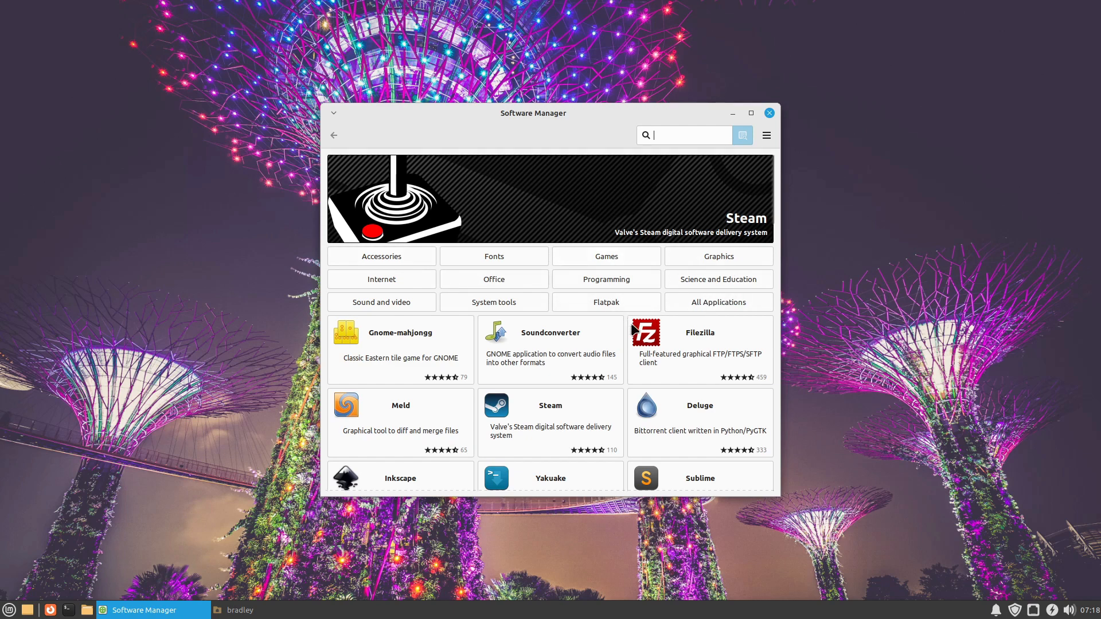
scroll(625, 341, down, 5)
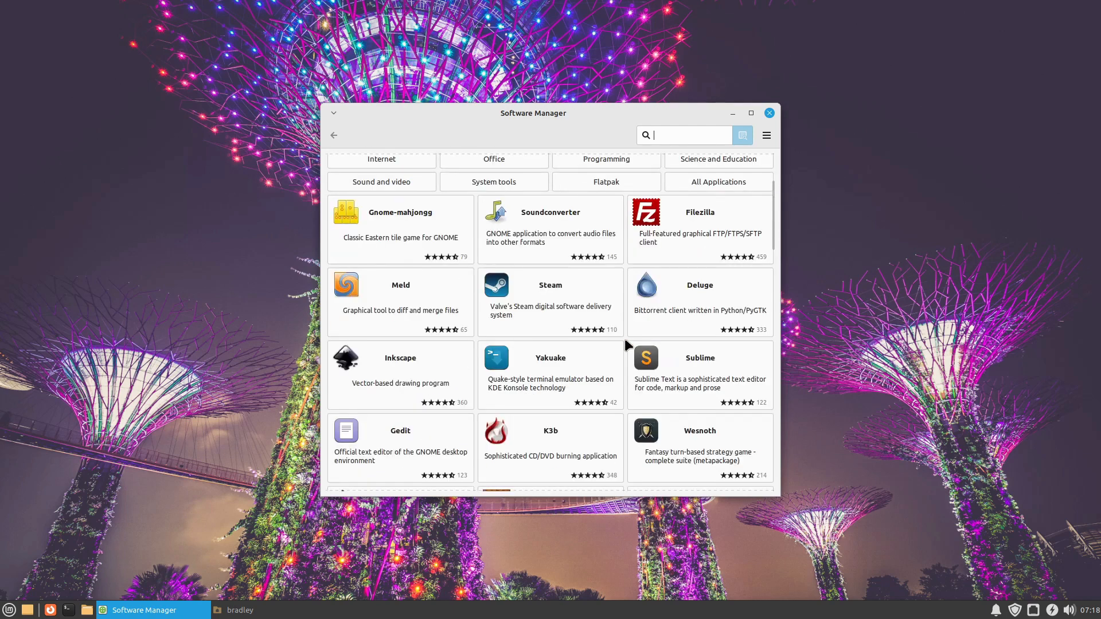
scroll(626, 342, down, 5)
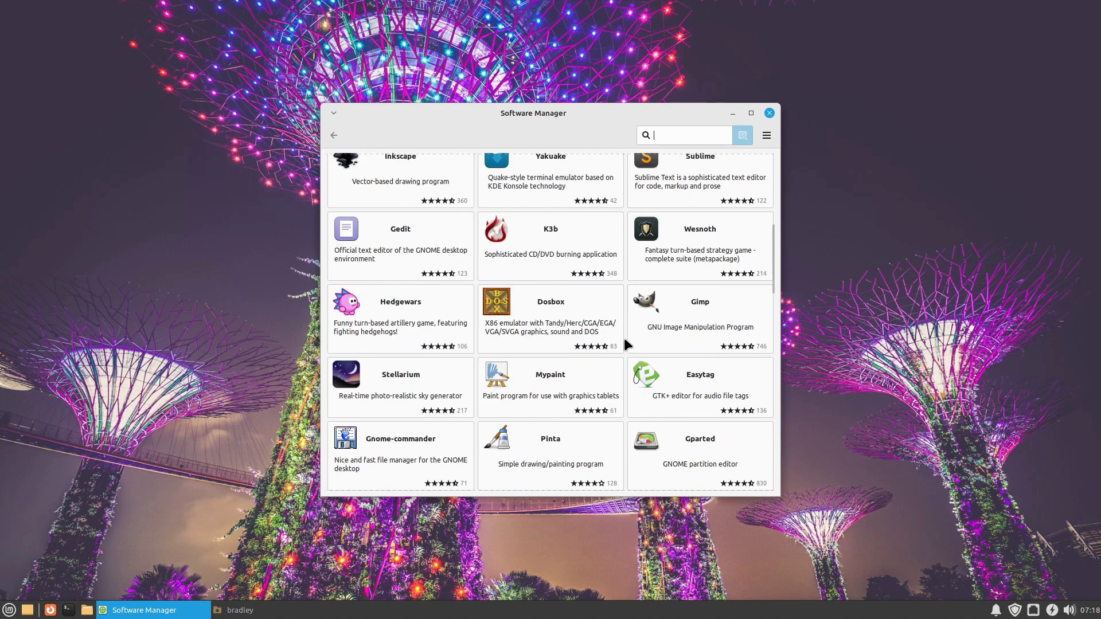
scroll(625, 341, down, 5)
scroll(626, 343, up, 6)
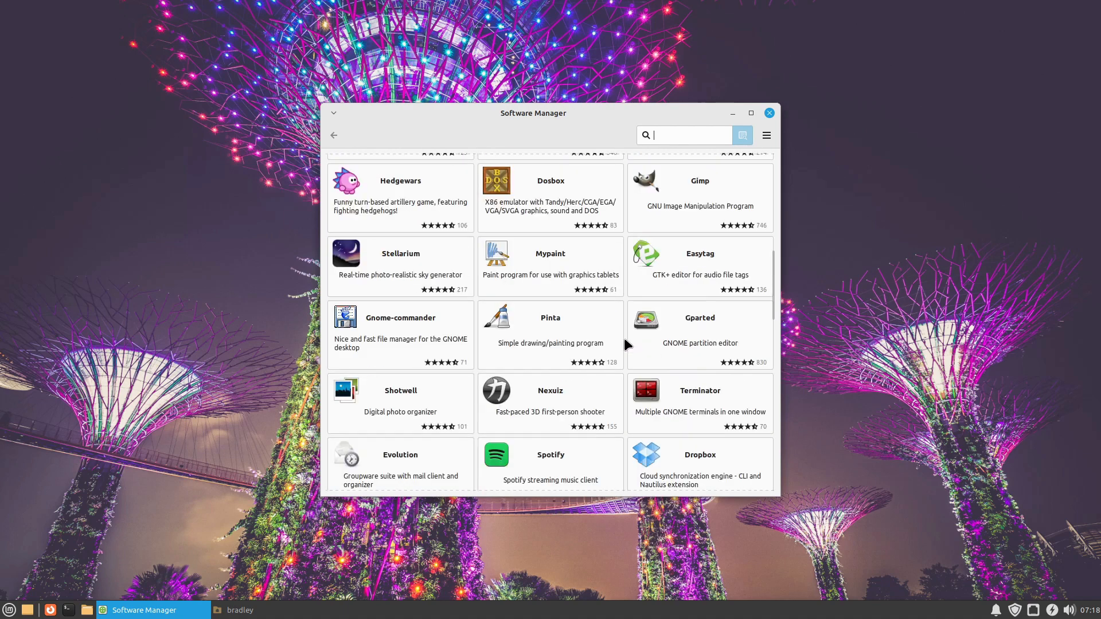
scroll(625, 342, up, 9)
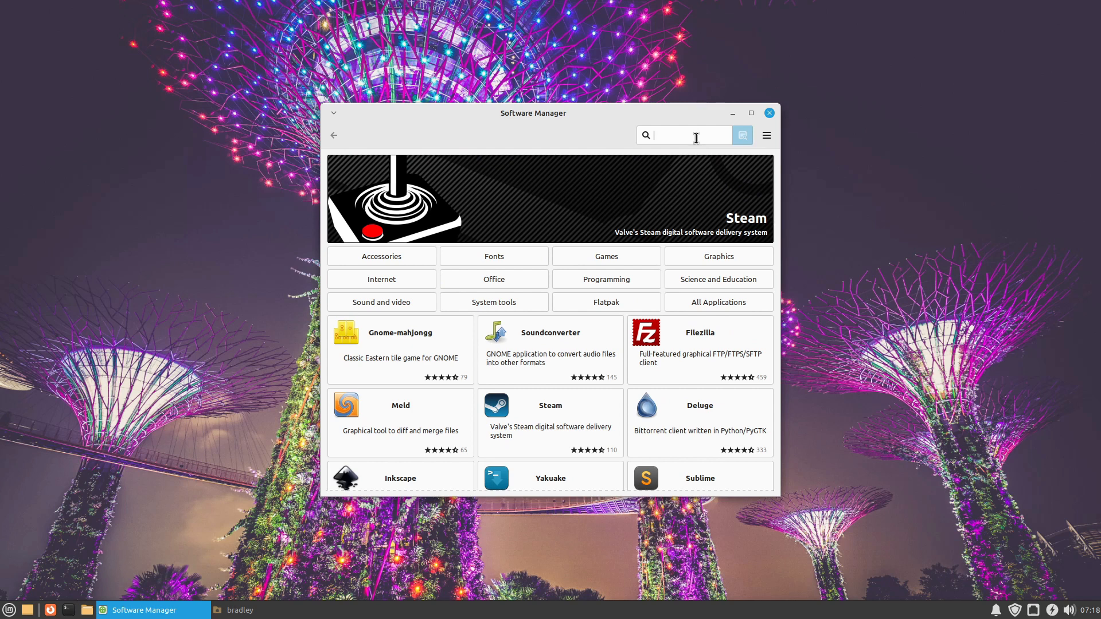
Step: Search the Software Manager for "vlc" and open the details page of the VLC system package
text(vlc)
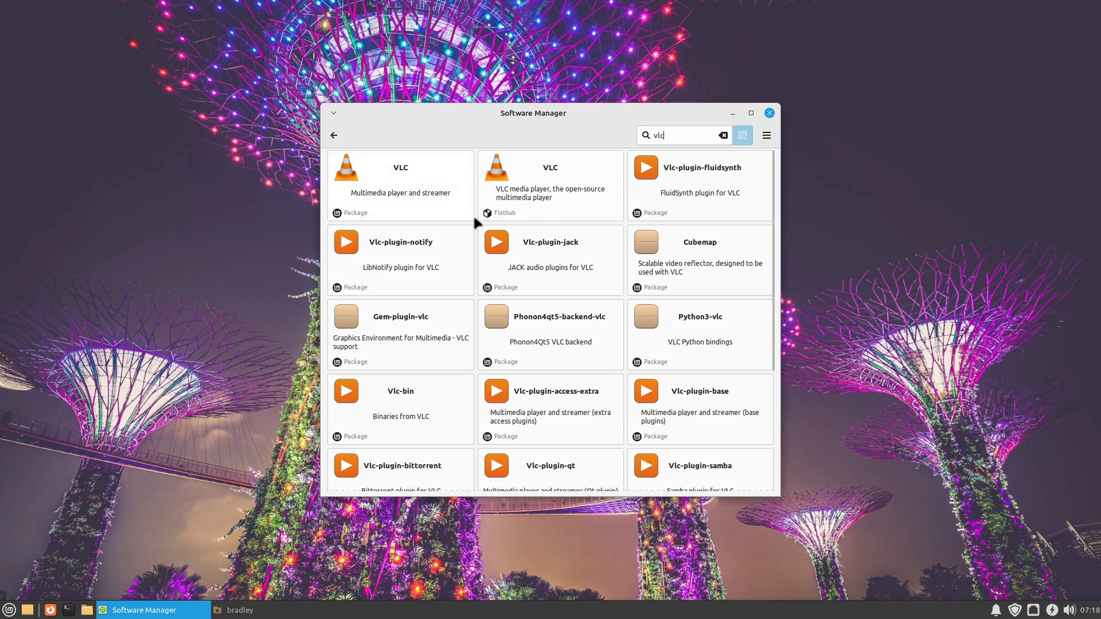
click(420, 198)
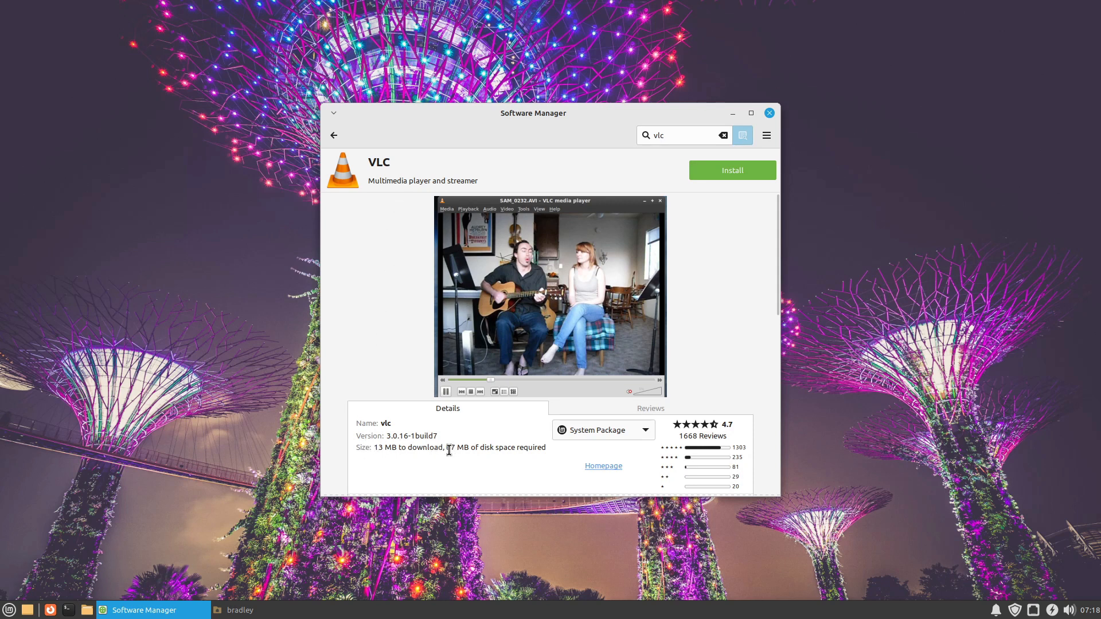
Step: Highlight the disk space required by the VLC system package and switch the package source to Flatpak (Flathub)
drag(447, 450, 478, 450)
click(646, 431)
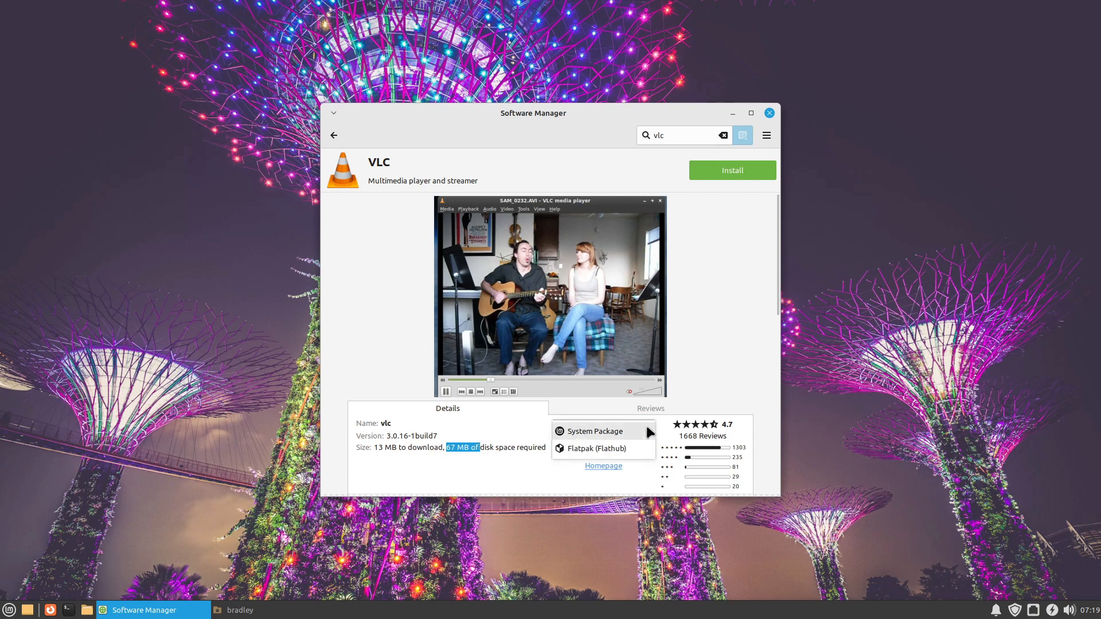
click(629, 450)
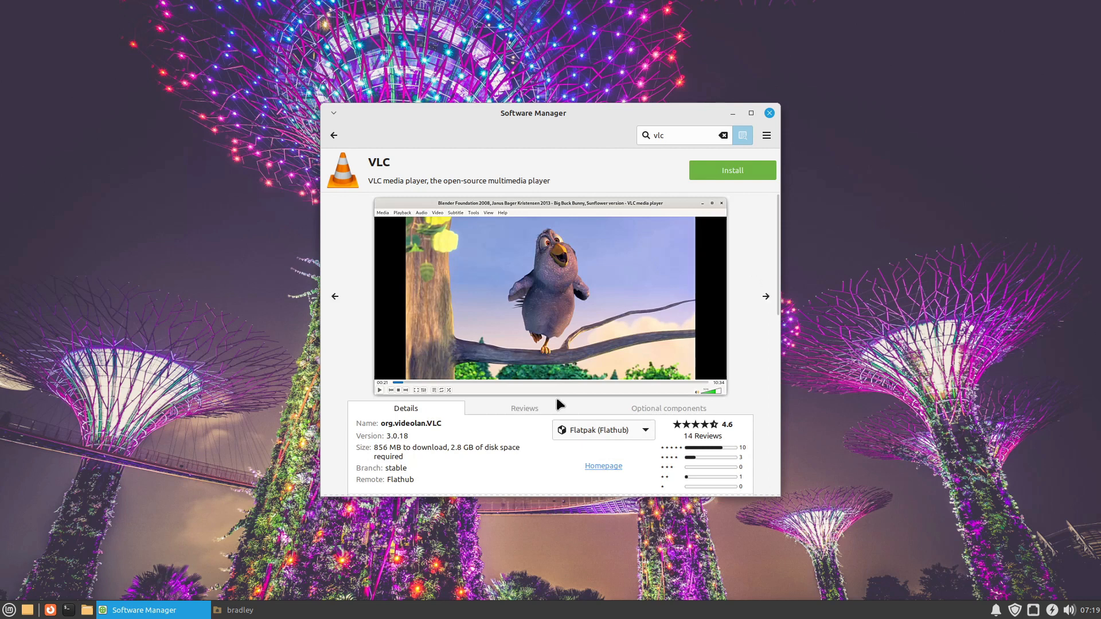
Step: Highlight the disk space required by the VLC Flatpak and switch the package source back to System Package
drag(374, 446, 481, 446)
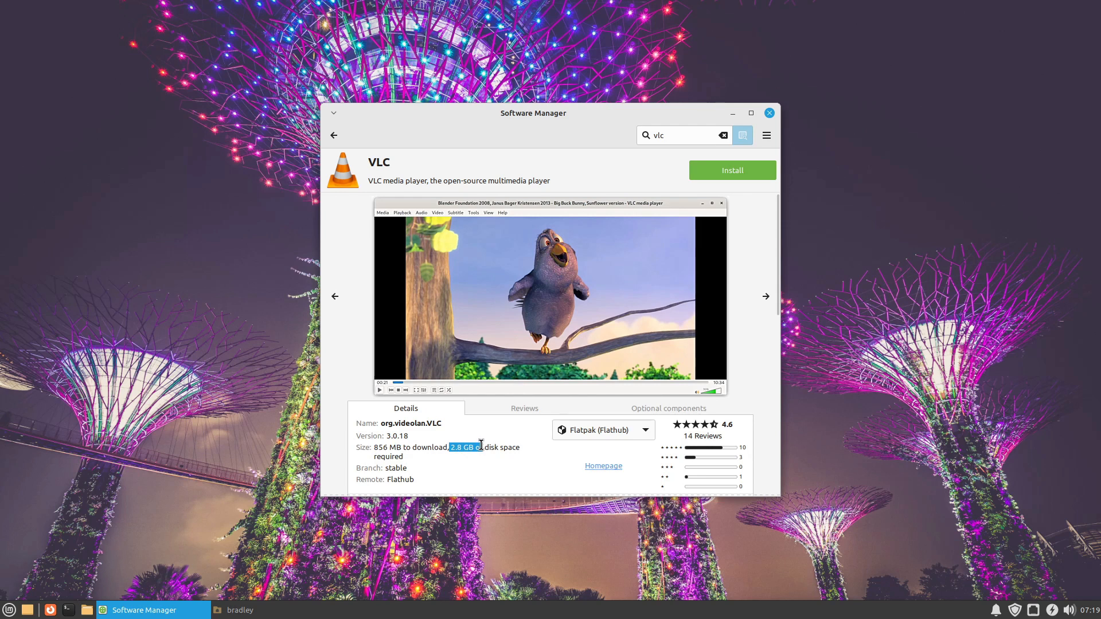
click(647, 431)
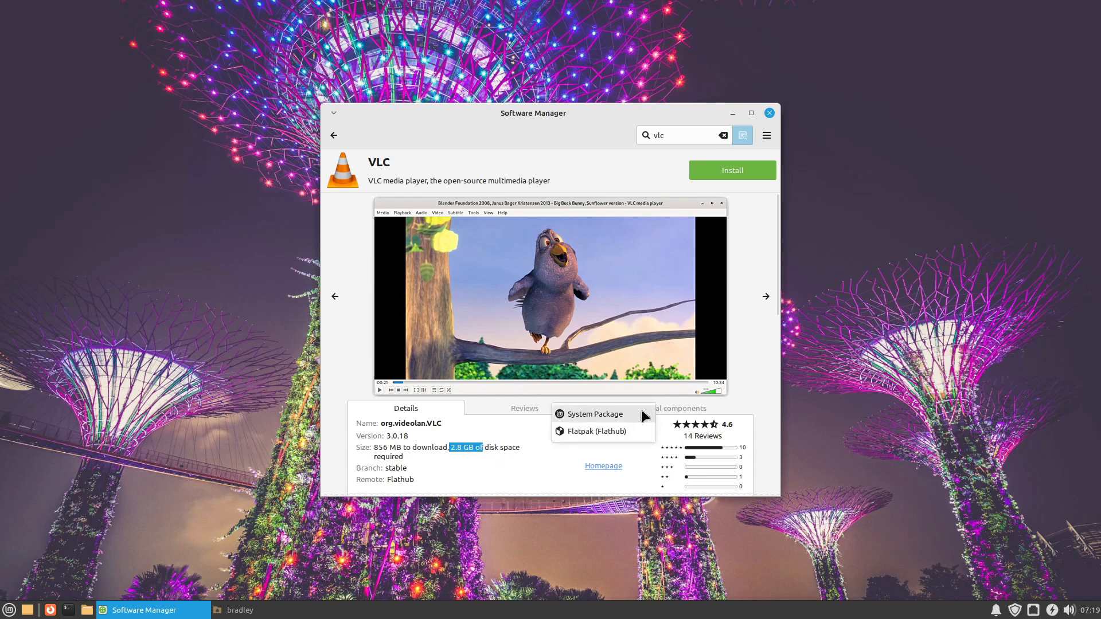
click(616, 414)
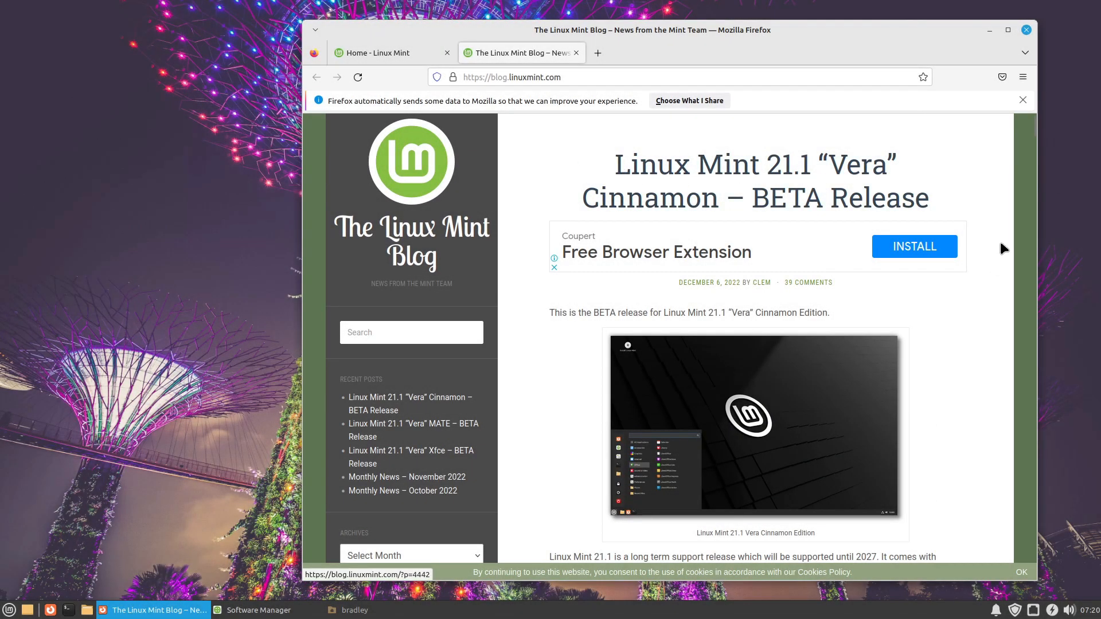
Step: Read the Linux Mint 21.1 Cinnamon beta post in Firefox and open its "What's new in Linux Mint 21.1 Cinnamon" link in a new tab
scroll(959, 299, down, 5)
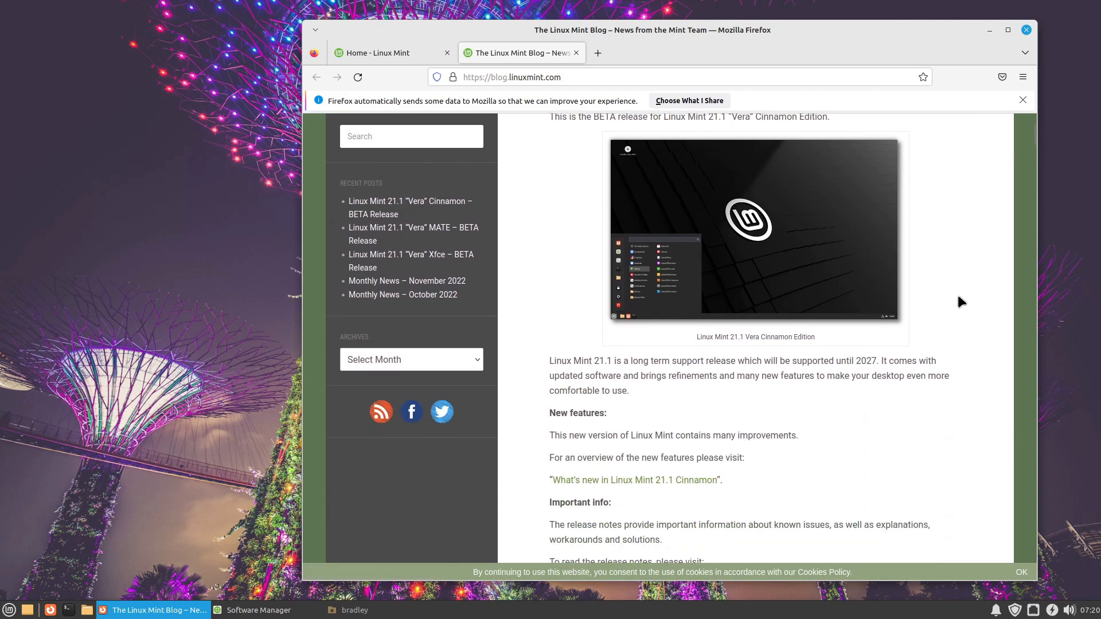
scroll(962, 296, down, 2)
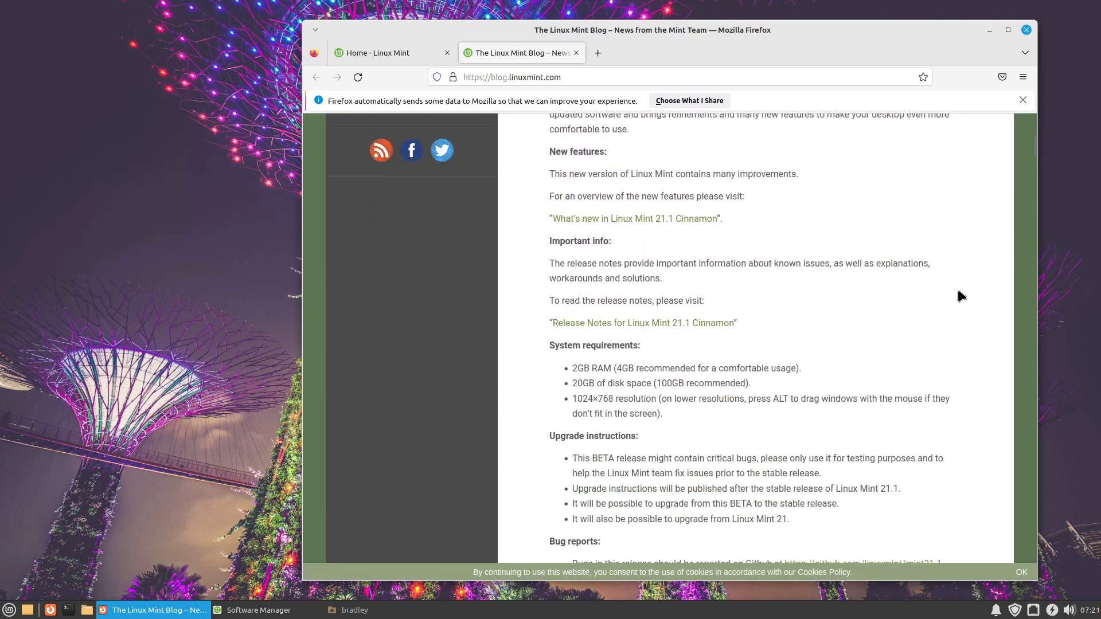
middle_click(634, 220)
click(616, 59)
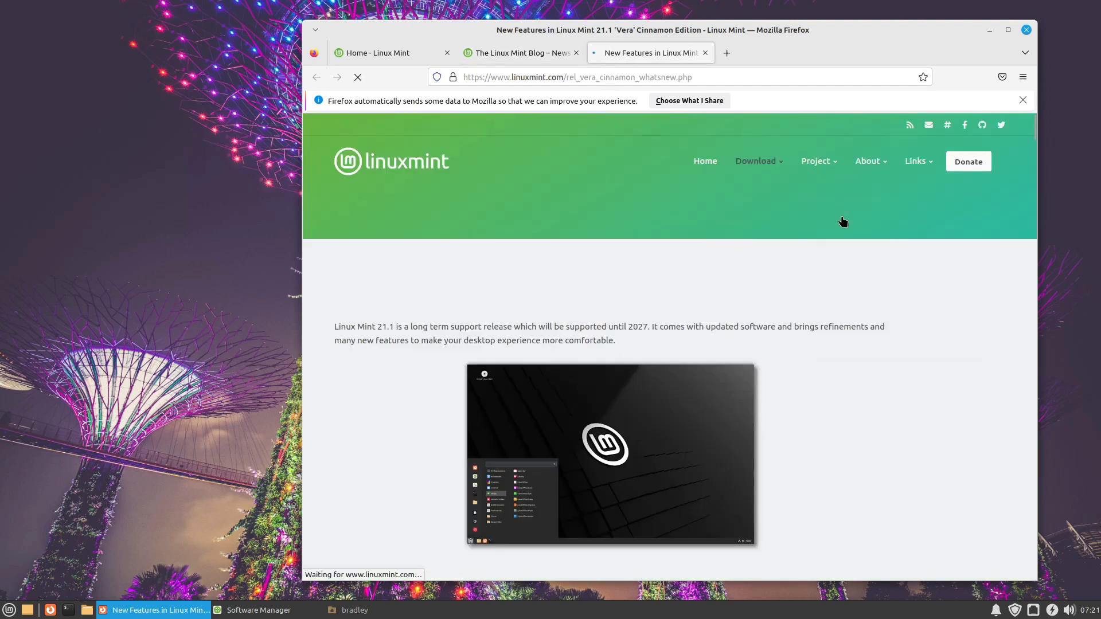
Step: Find the Software Manager section of the new features page and highlight the caption "Switch between Deb and Flatpak with a click of a button"
middle_click(898, 296)
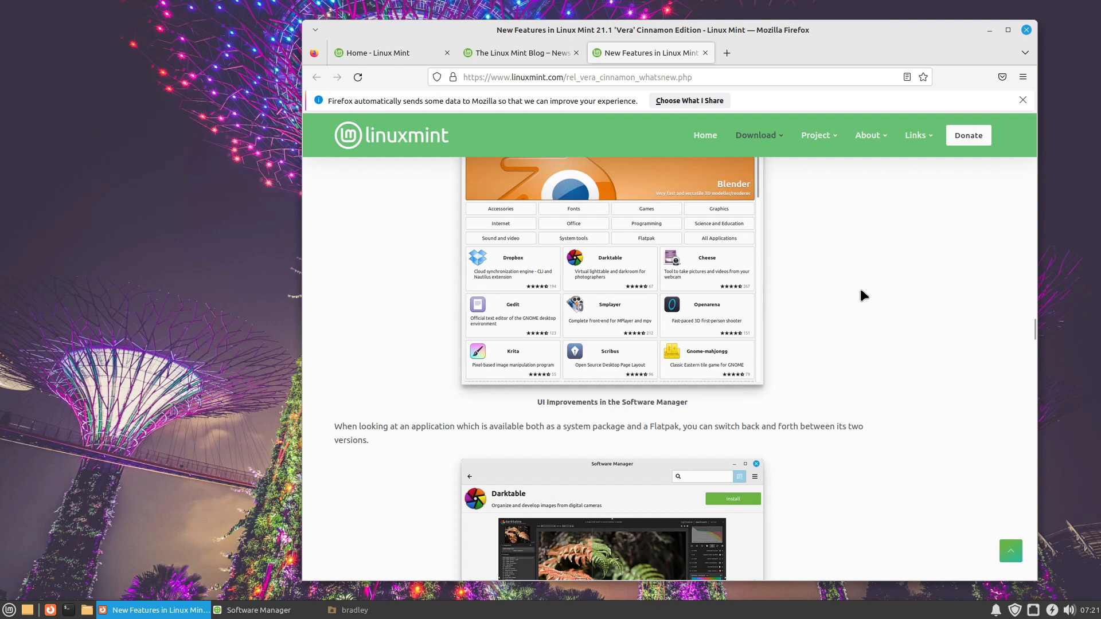
scroll(864, 293, down, 5)
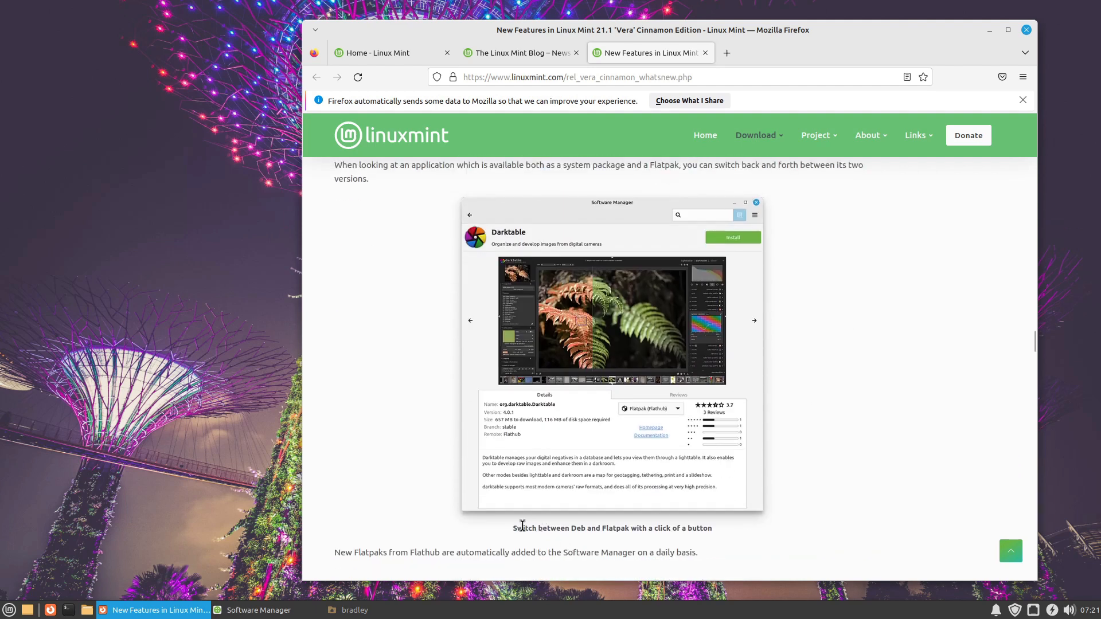
drag(516, 528, 700, 527)
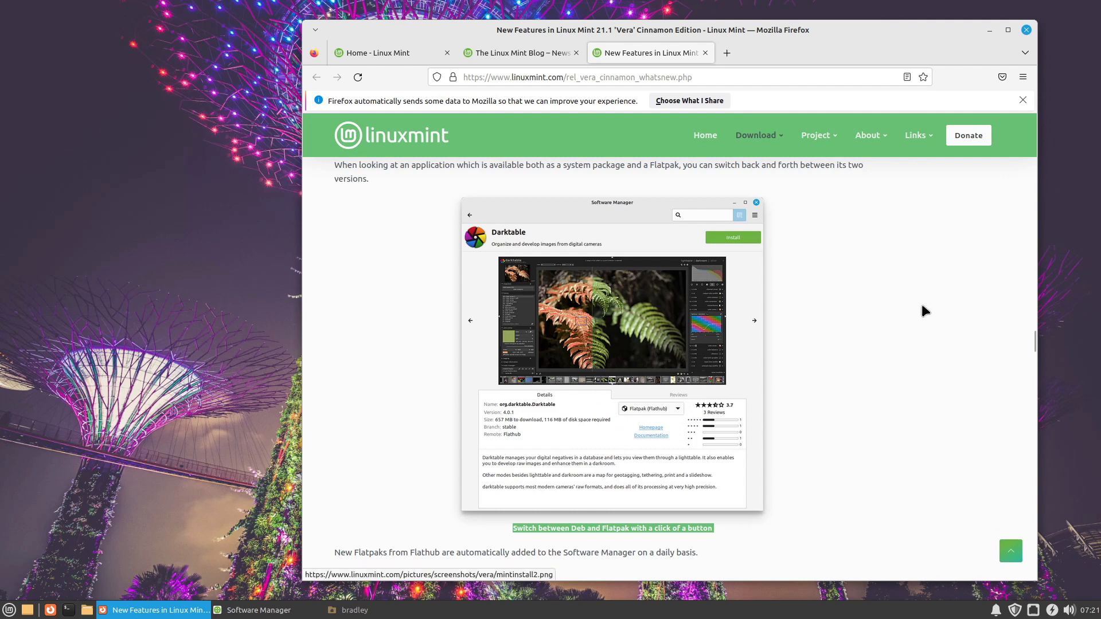
Step: Minimize Firefox to return to the Software Manager and switch the VLC package source to Flatpak (Flathub)
click(992, 29)
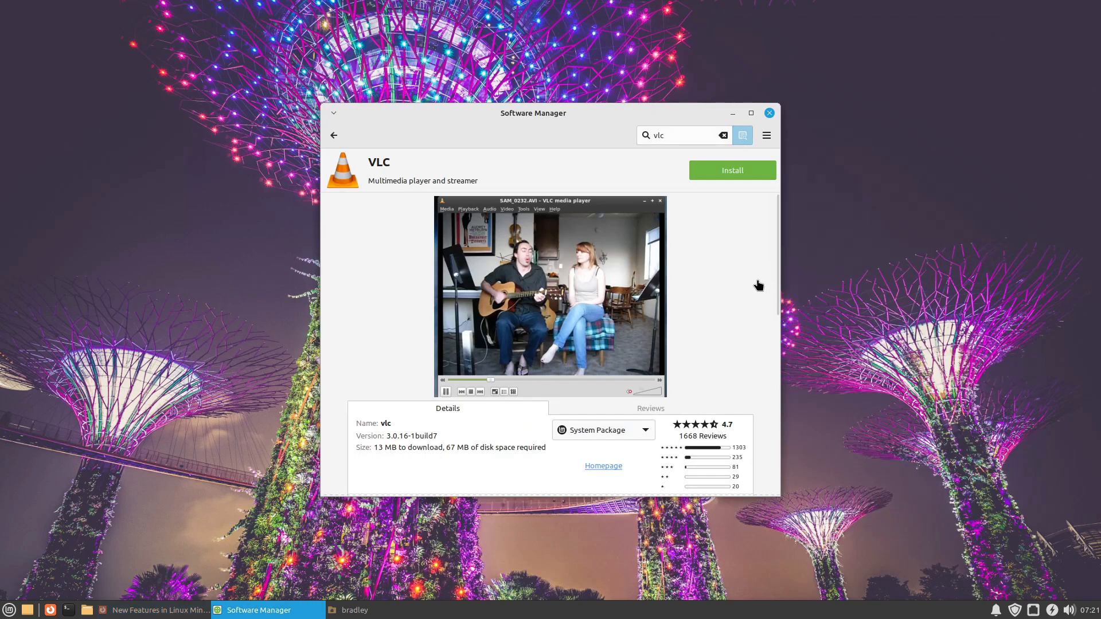
scroll(647, 434, down, 1)
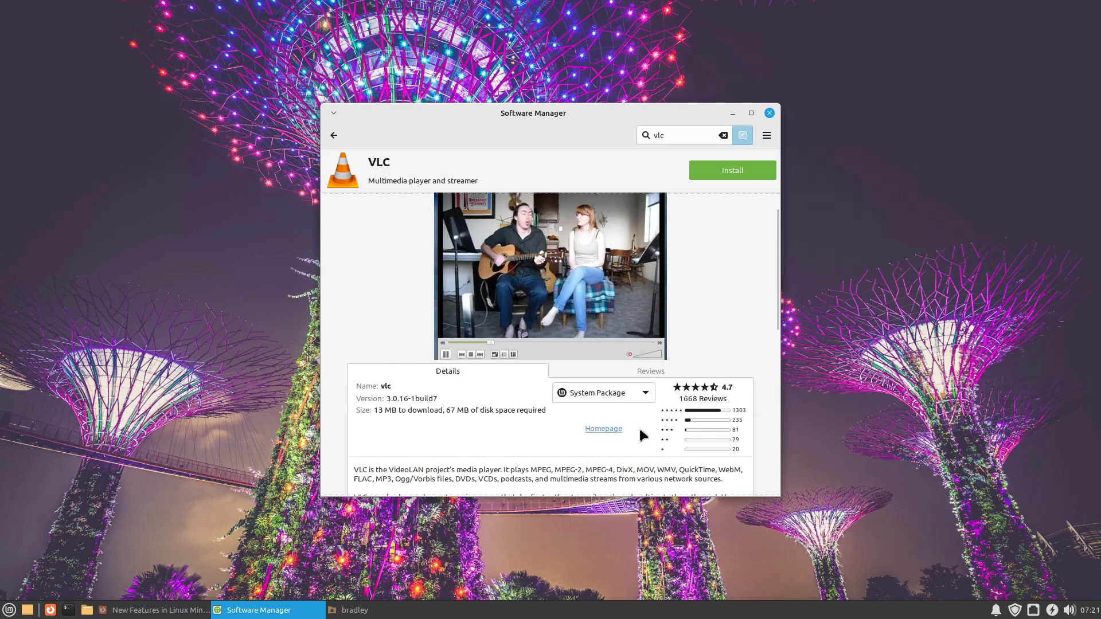
click(619, 394)
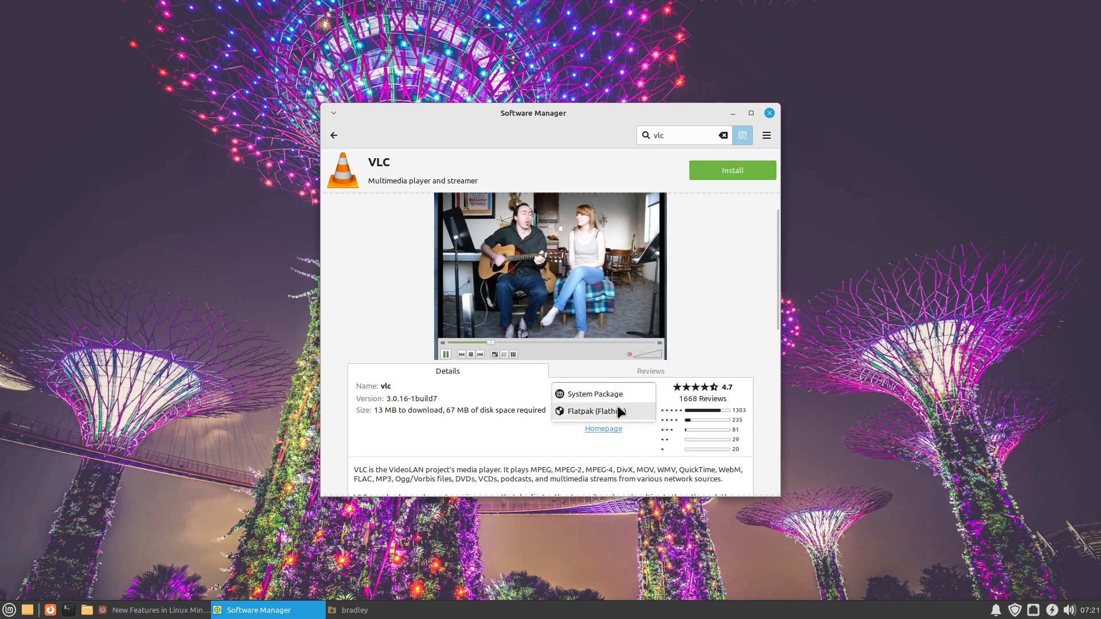
click(619, 411)
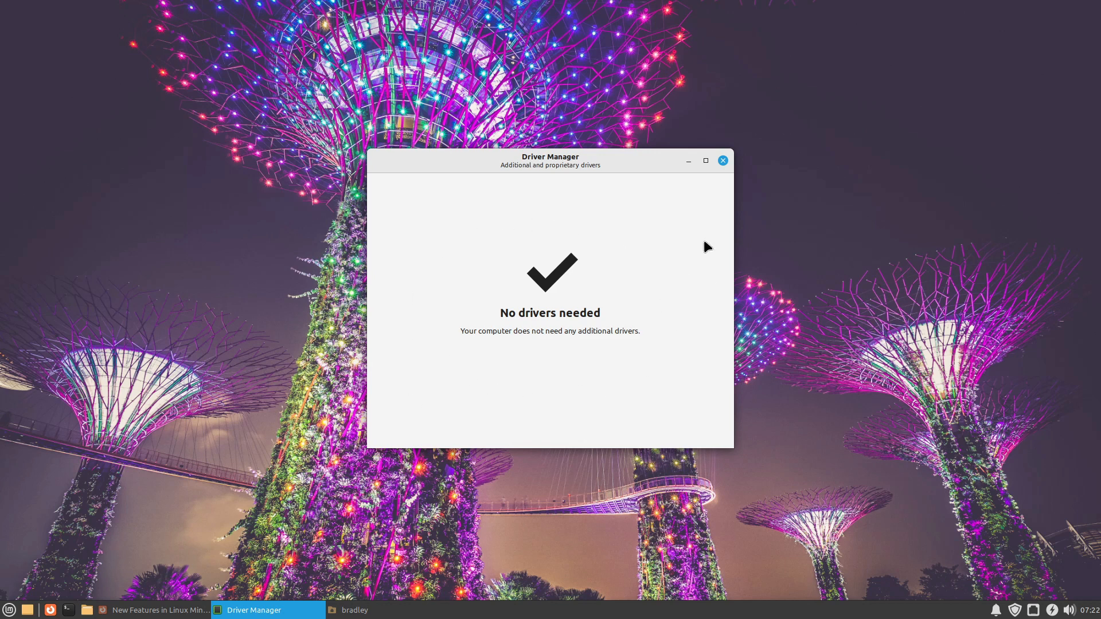
Step: Close the Driver Manager and highlight the "ISO Verification Tool" heading on the Linux Mint 21.1 Xfce new features page in Firefox
click(723, 162)
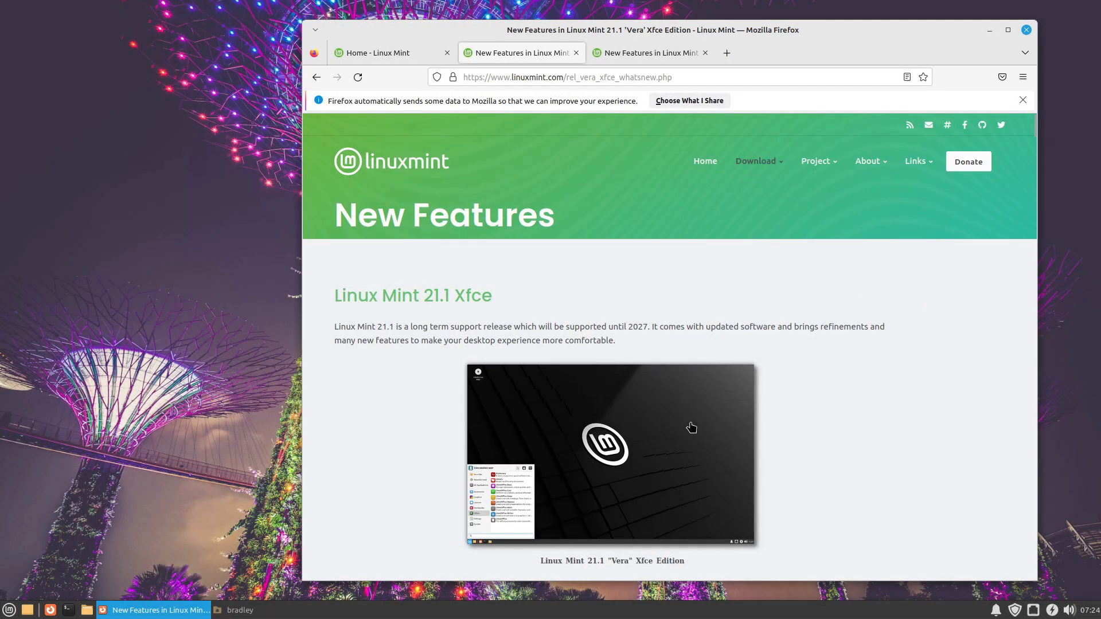
middle_click(817, 342)
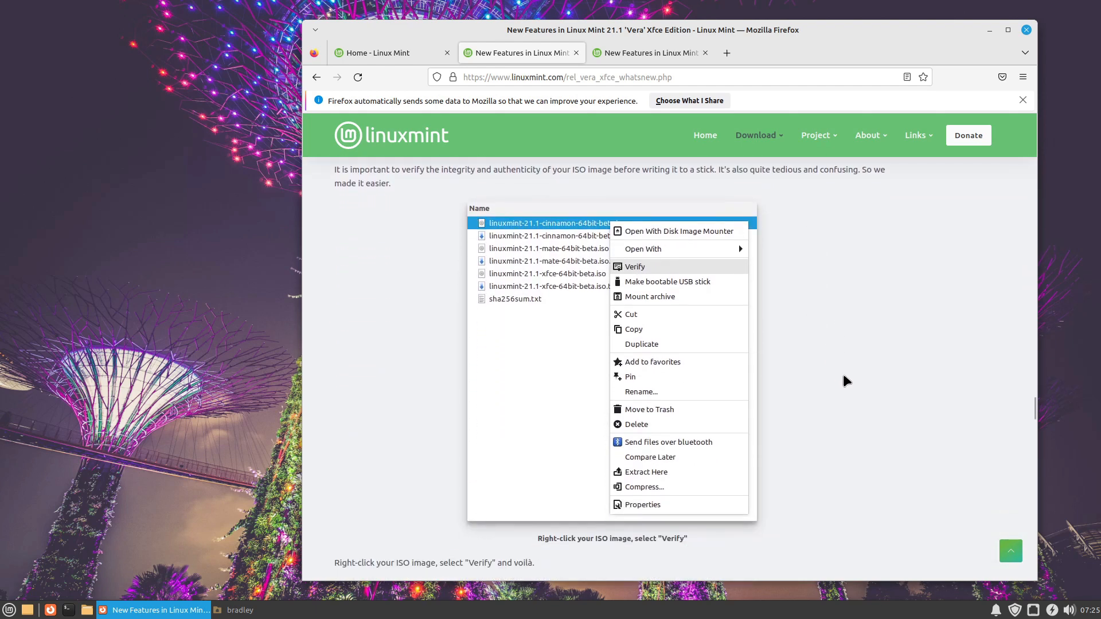
scroll(843, 374, up, 2)
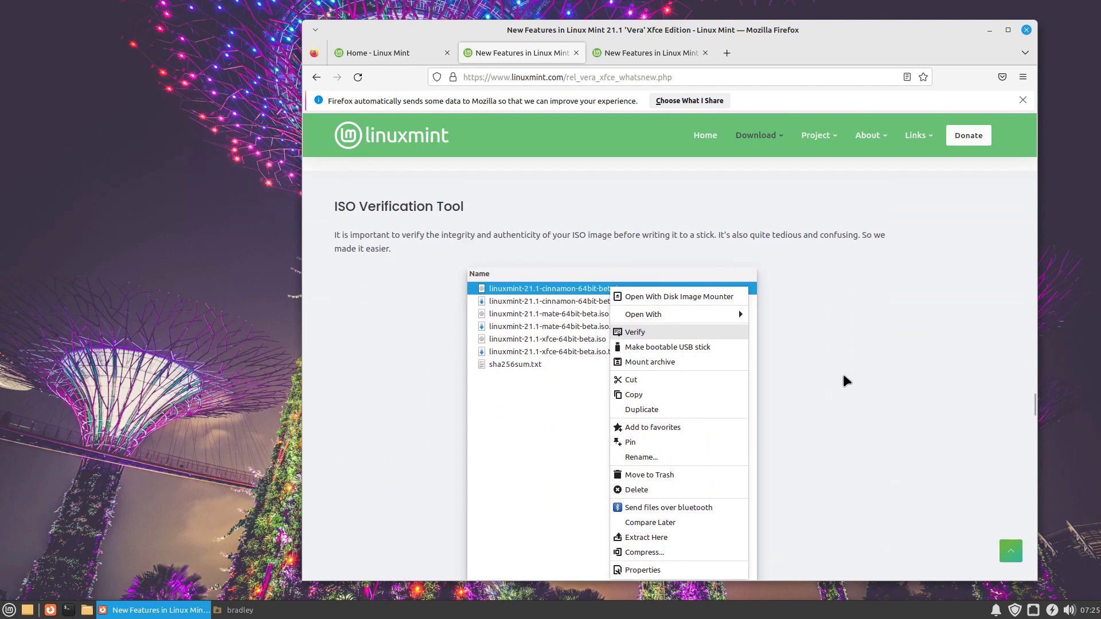
triple_click(365, 206)
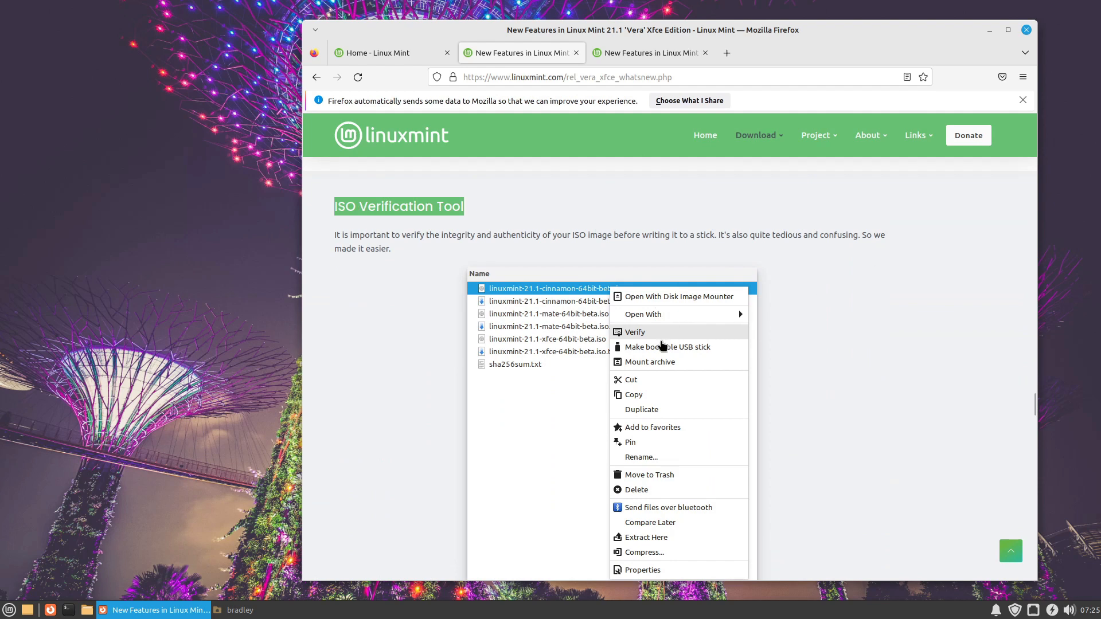
Step: Minimize Firefox, open the Downloads folder in the file manager, and run Check SHA256 on linuxmint-21.1-xfce-64bit-beta.iso
click(990, 29)
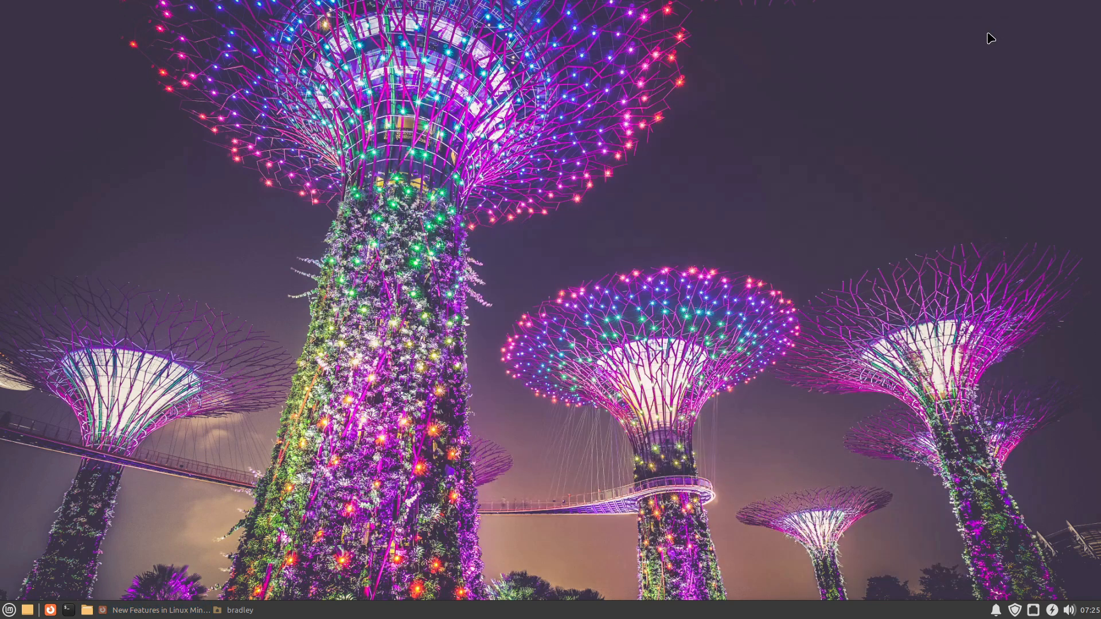
click(240, 611)
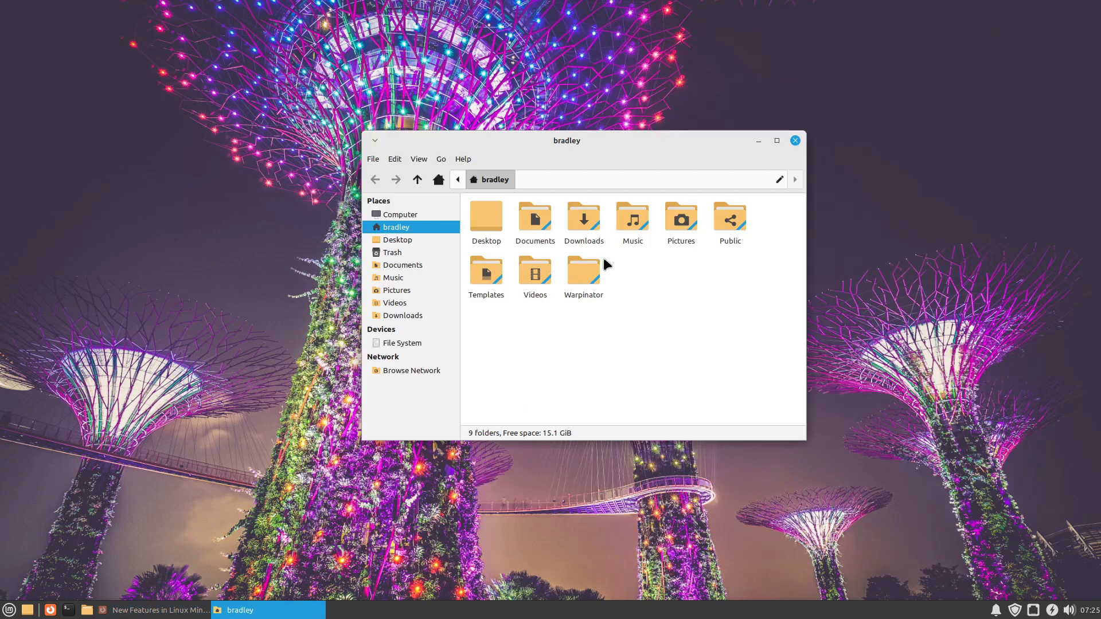
click(435, 316)
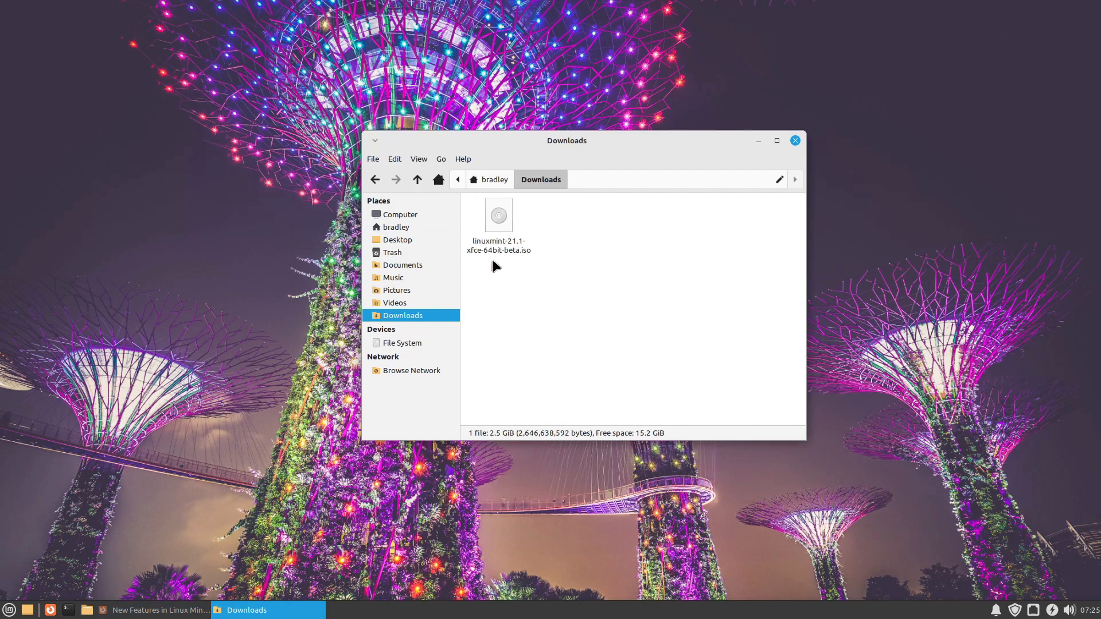
click(491, 253)
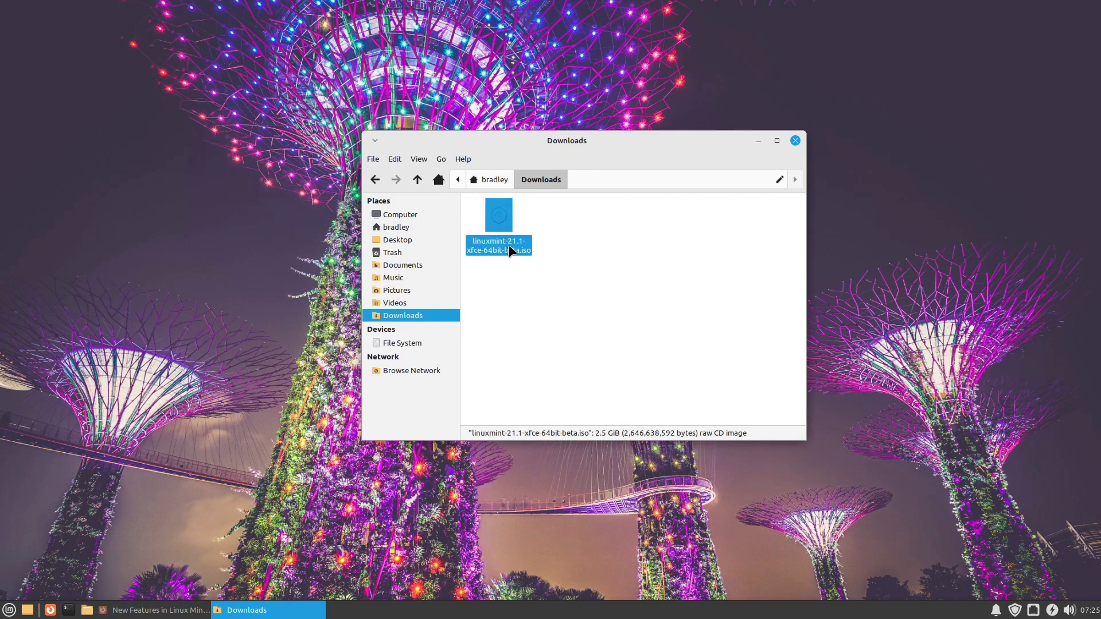
right_click(494, 218)
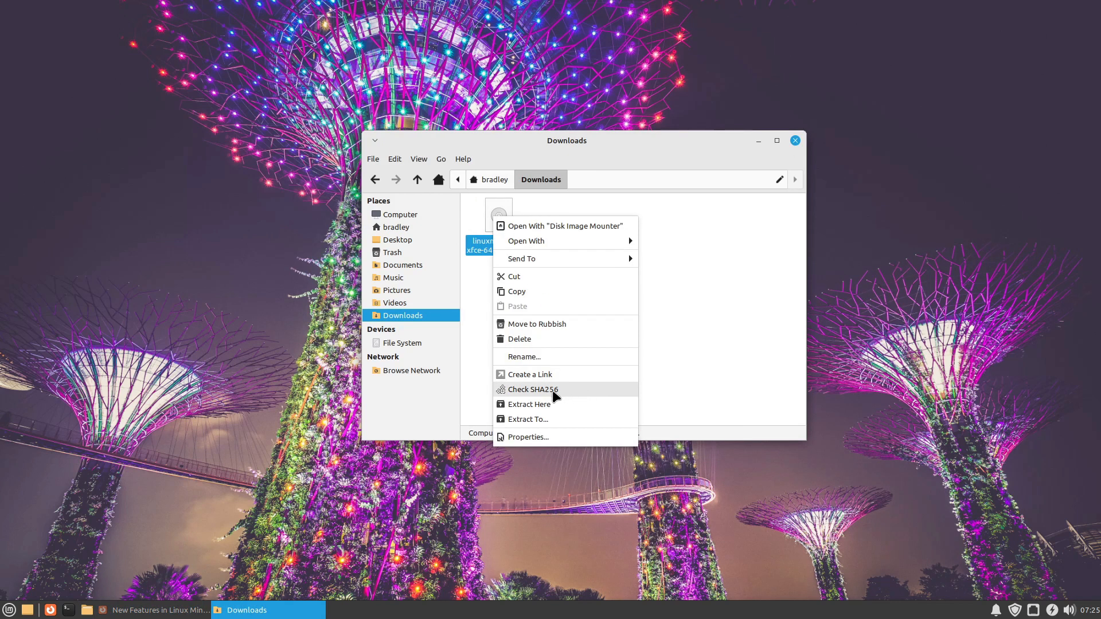
click(580, 390)
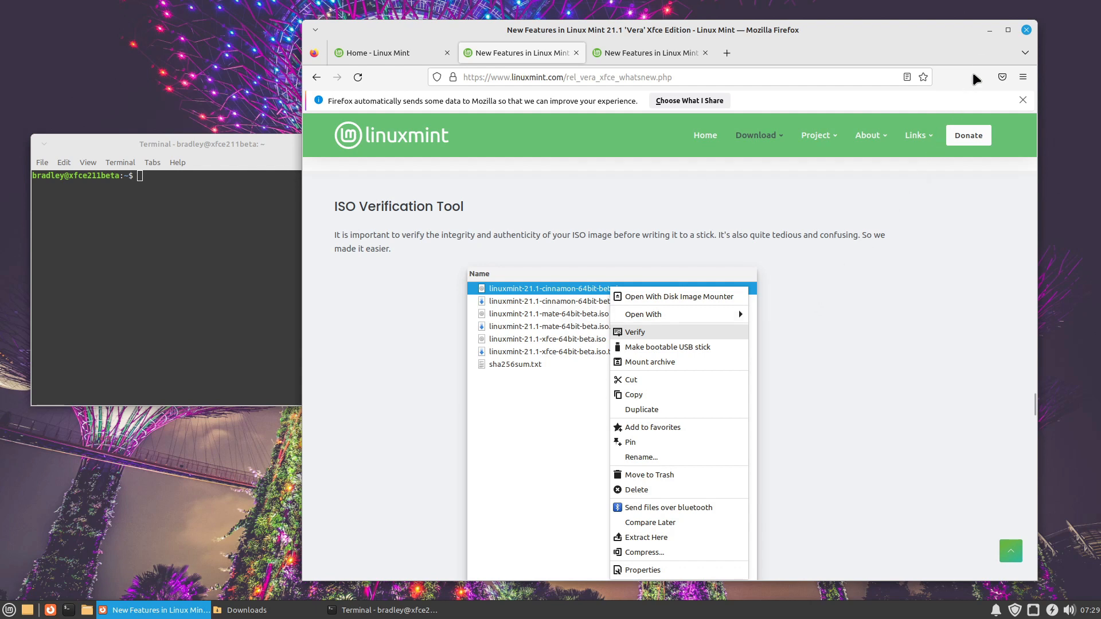
Step: Minimize Firefox, review the actions available for the Xfce ISO file in Downloads, and close the Terminal window
click(990, 31)
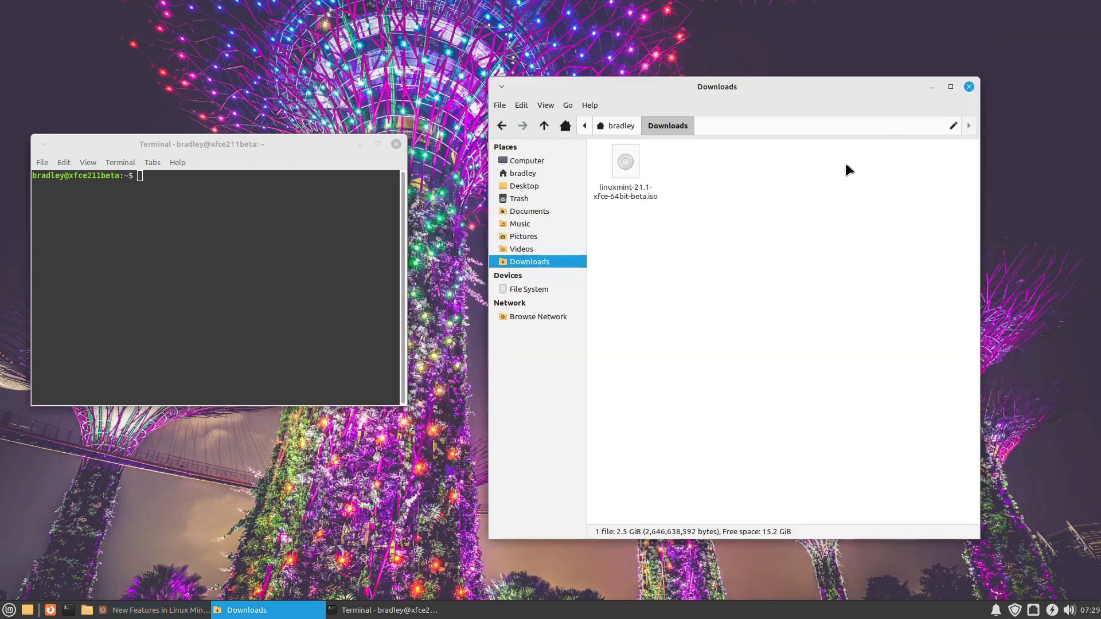
right_click(632, 195)
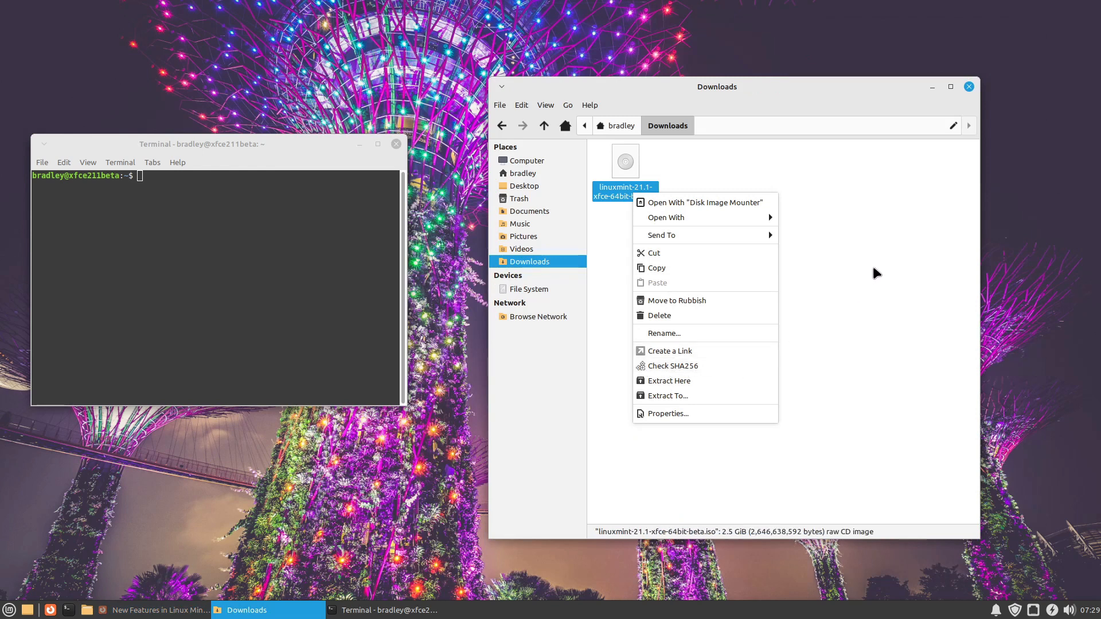
click(873, 281)
click(703, 284)
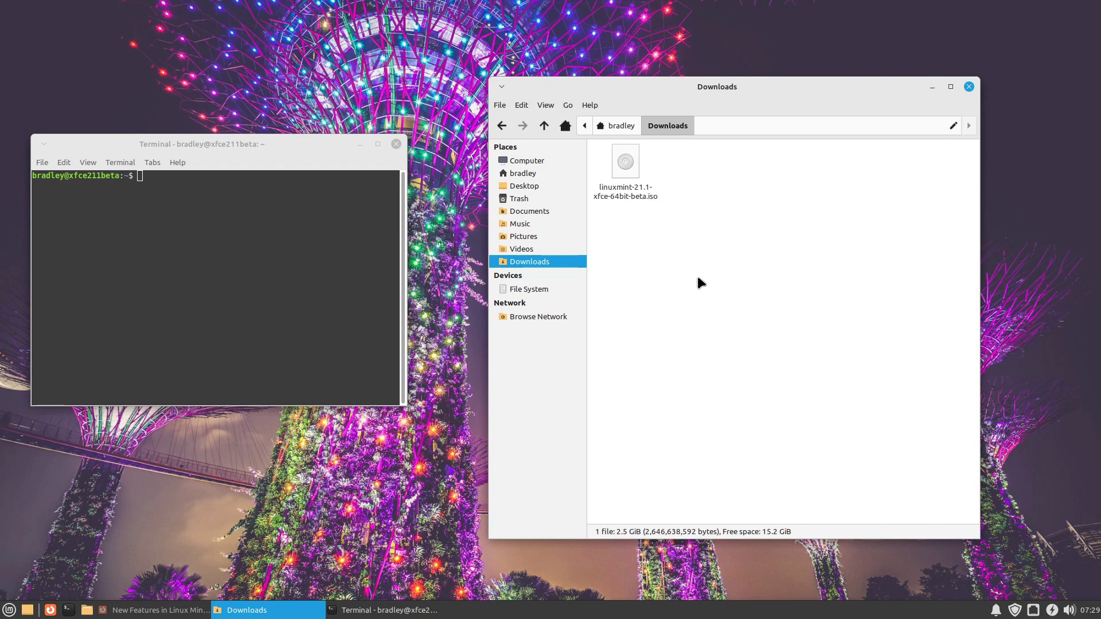
click(395, 144)
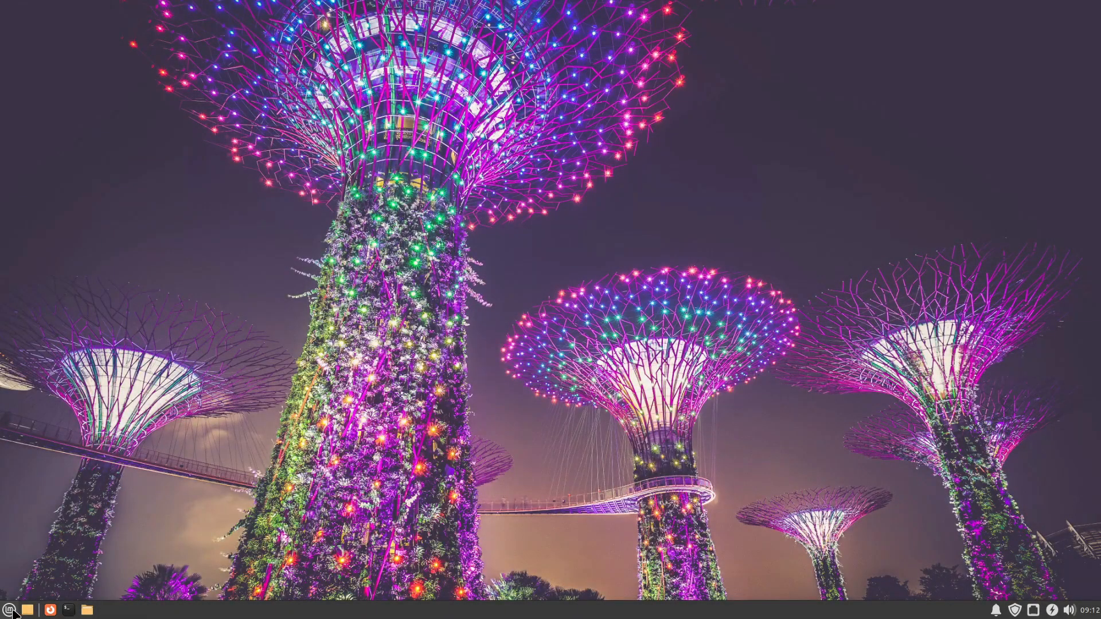
Step: Open the Appearance settings from the system Settings and move the window aside on the desktop
click(17, 602)
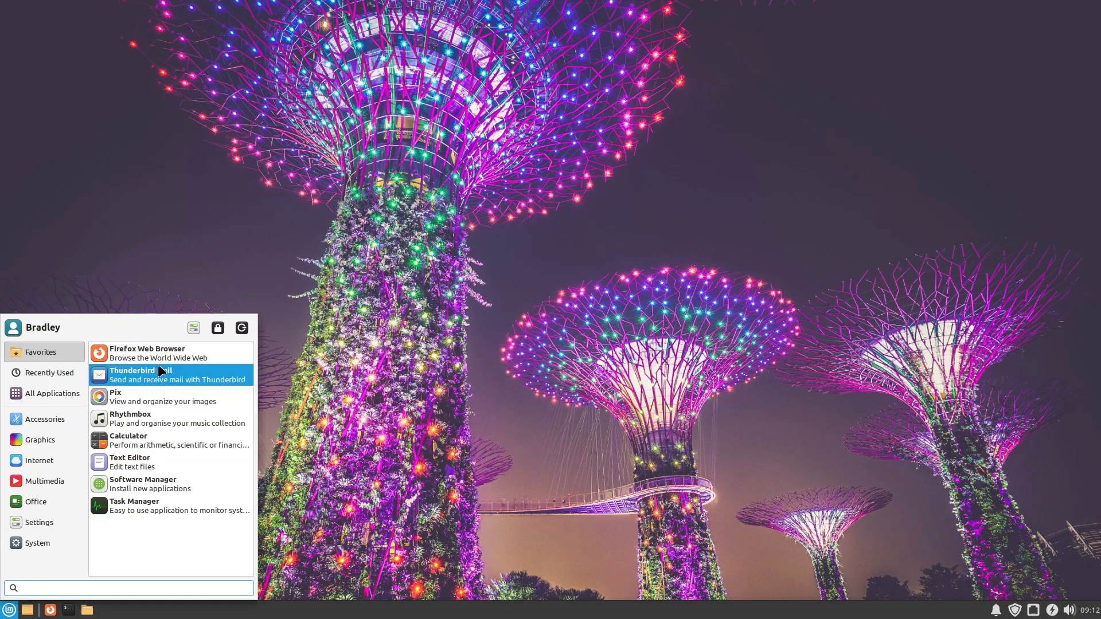
click(193, 329)
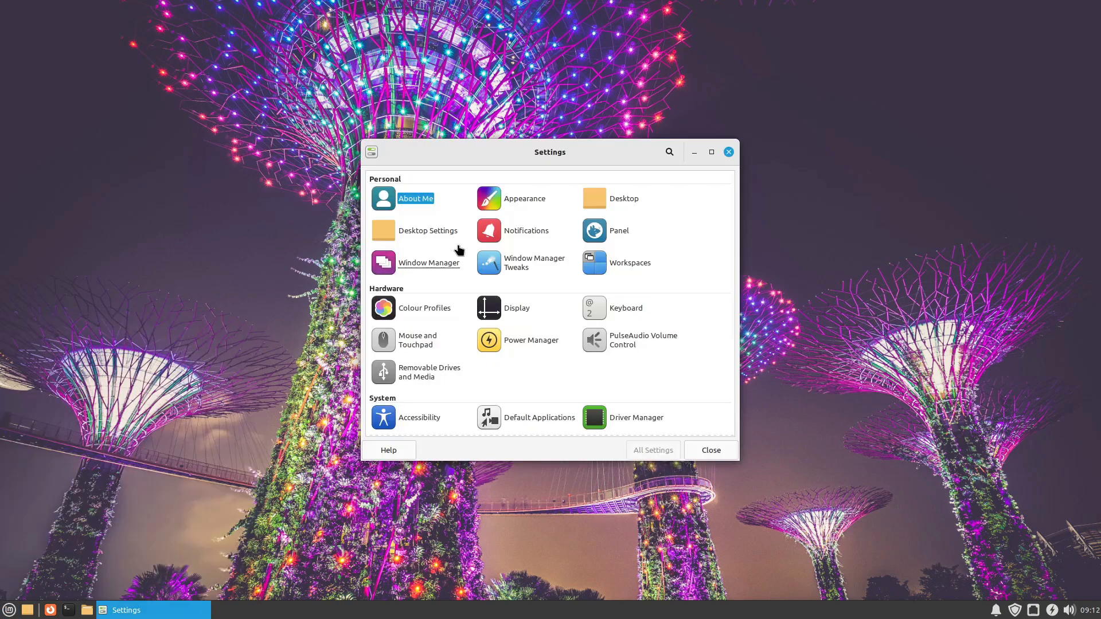
click(543, 190)
drag(588, 152, 915, 59)
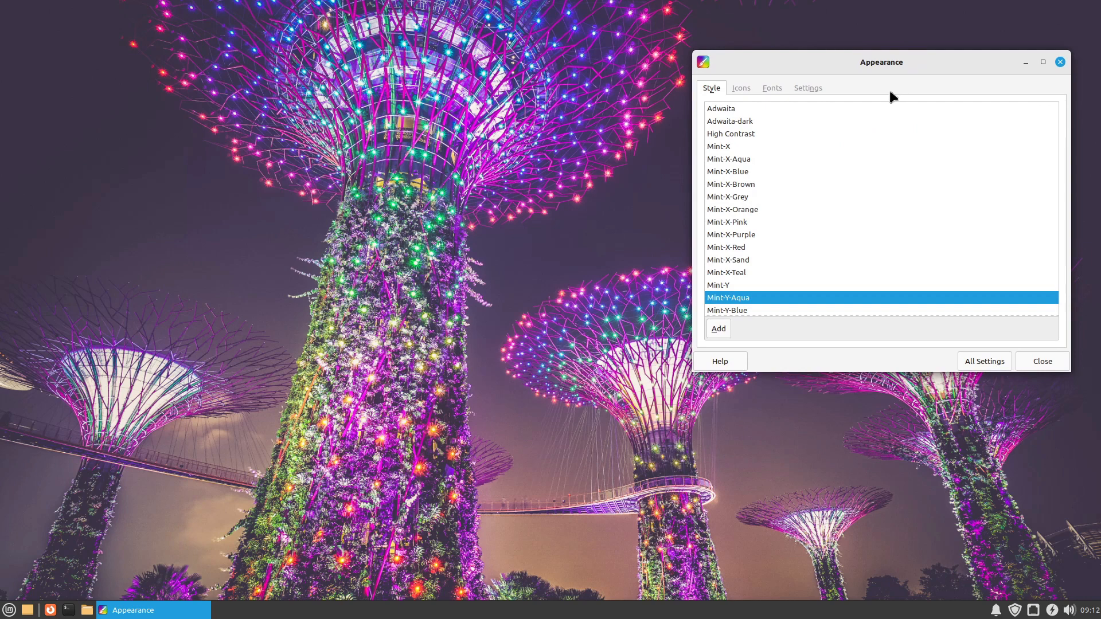
Step: Open the home folder in a file manager window and place it beside the Appearance settings
click(86, 610)
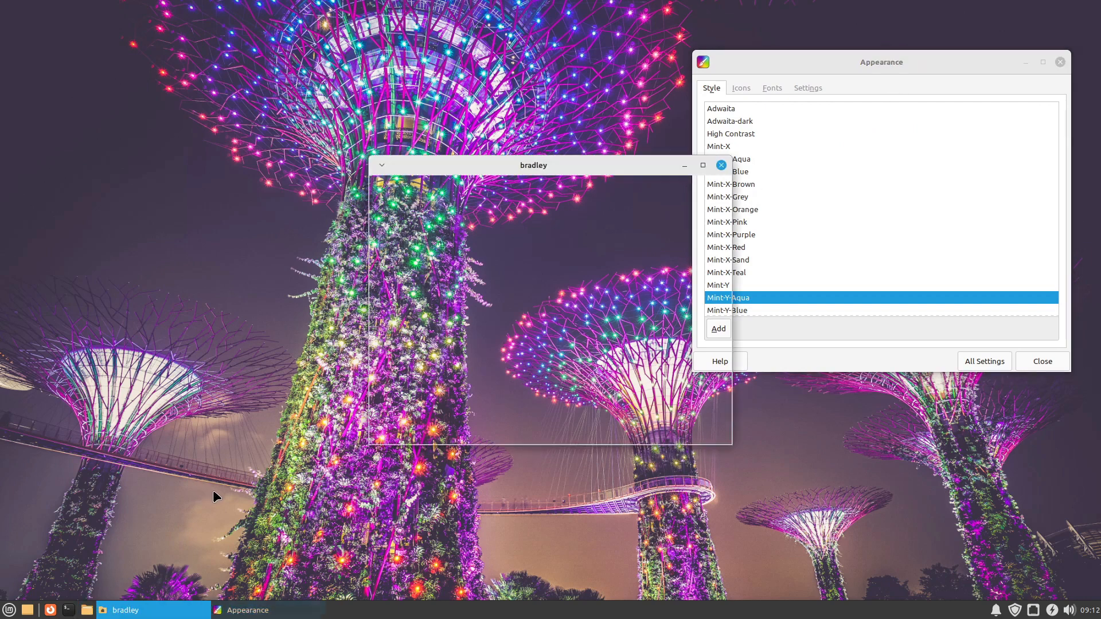
drag(595, 174, 334, 79)
click(717, 327)
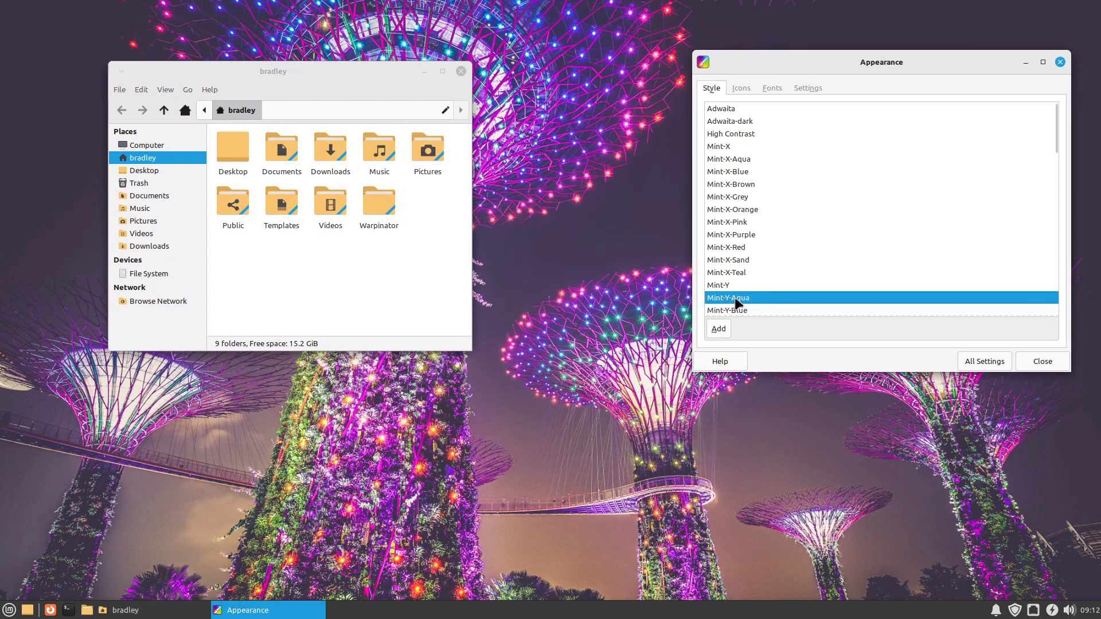
Step: Apply the Mint-Y-Dark-Aqua style after a look at the icon themes, and preview it in the applications menu
click(735, 89)
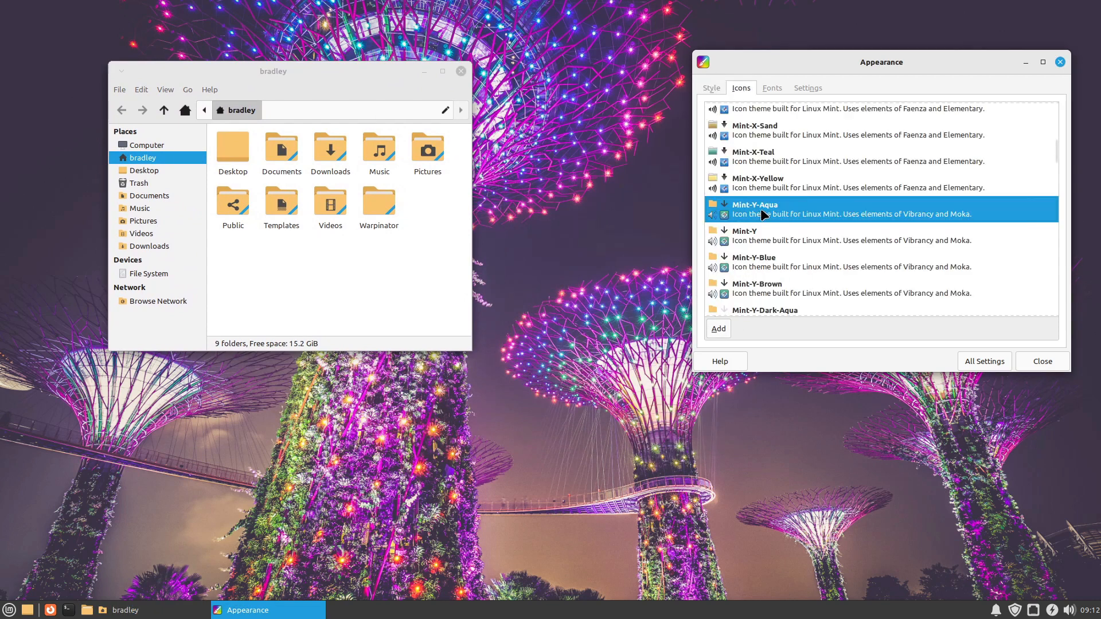
click(711, 89)
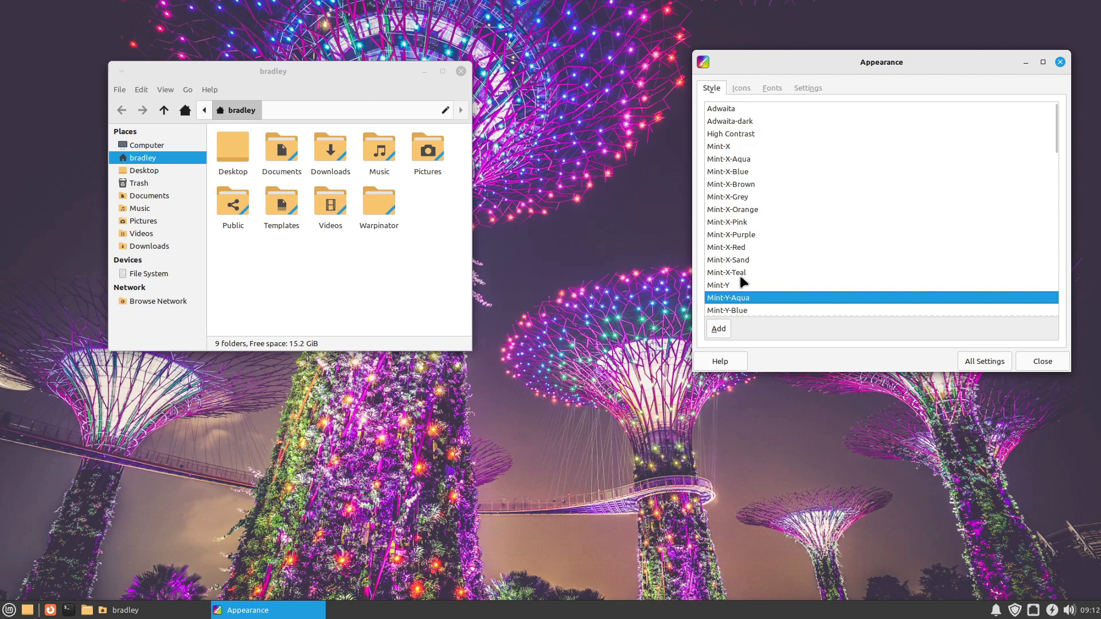
scroll(742, 277, down, 2)
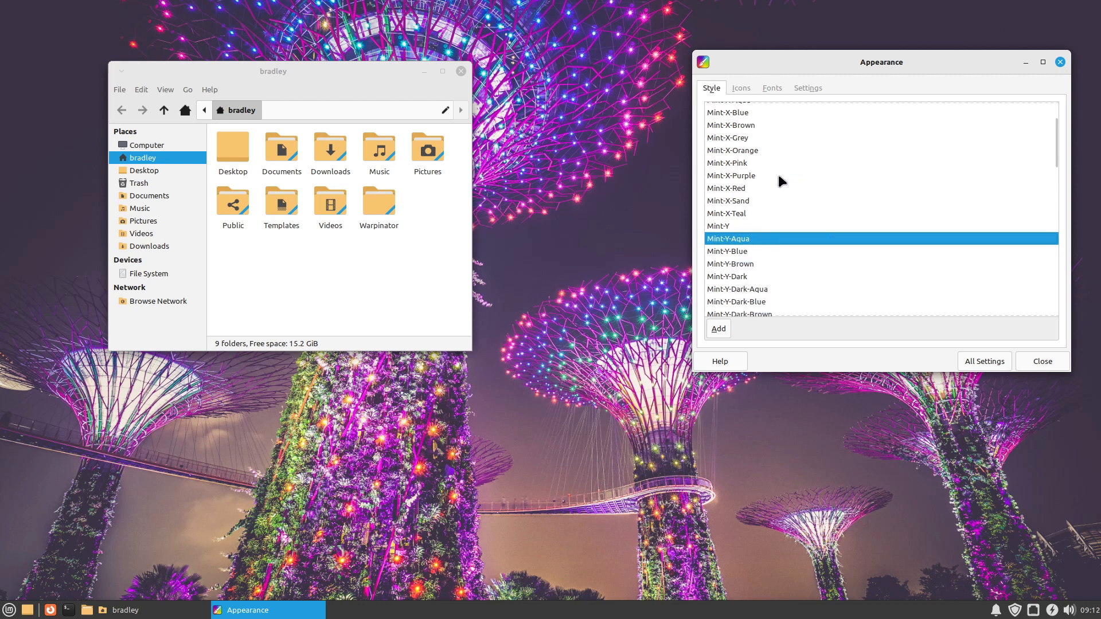
scroll(781, 205, down, 5)
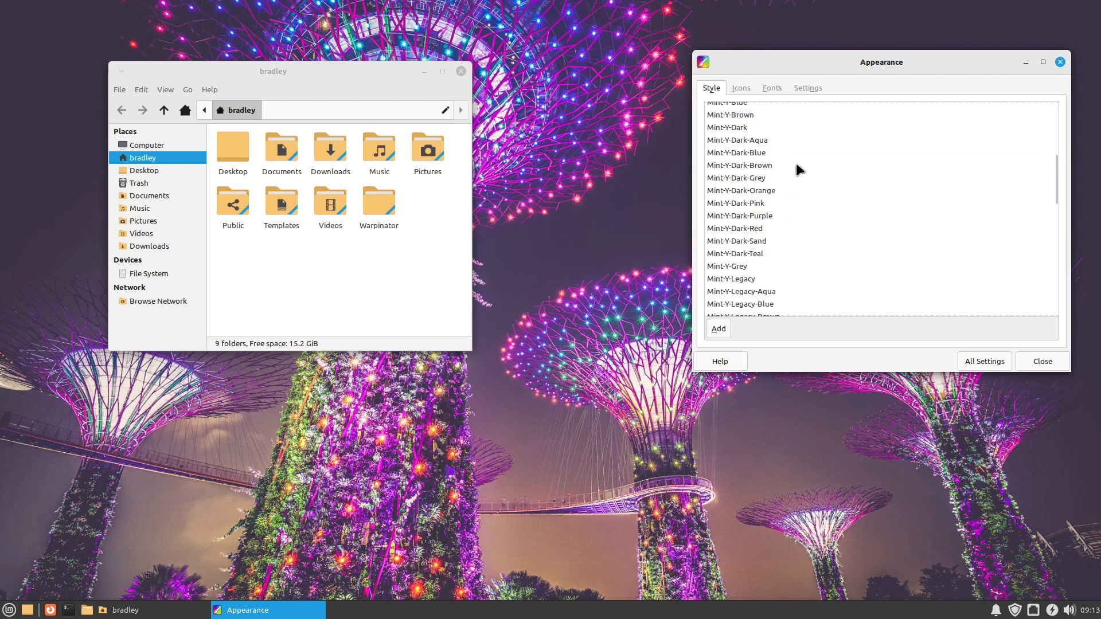
click(730, 141)
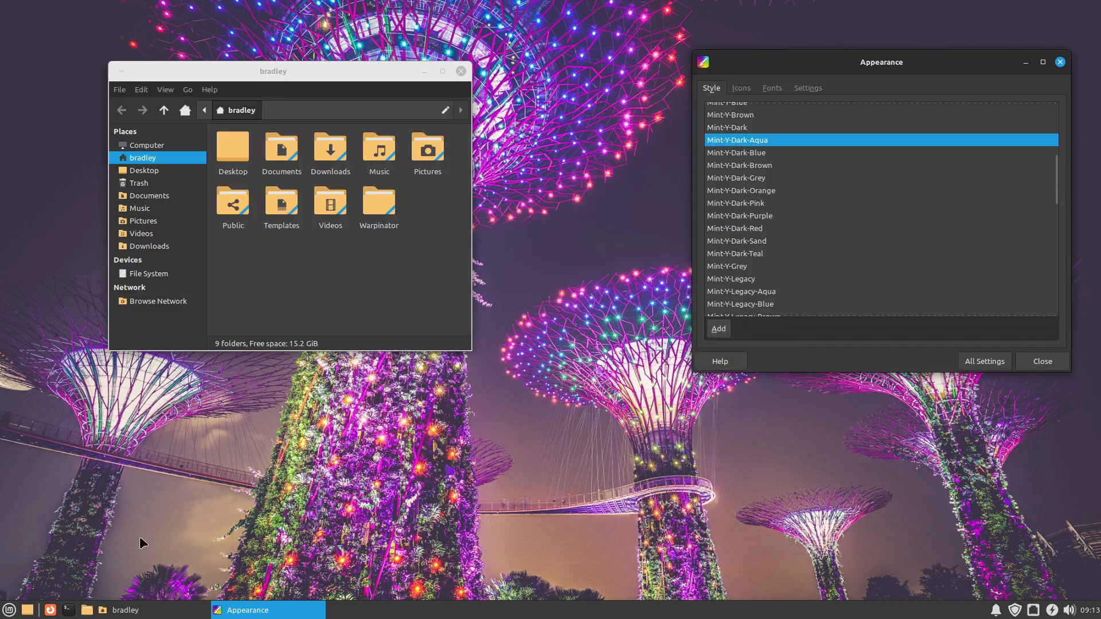
click(10, 610)
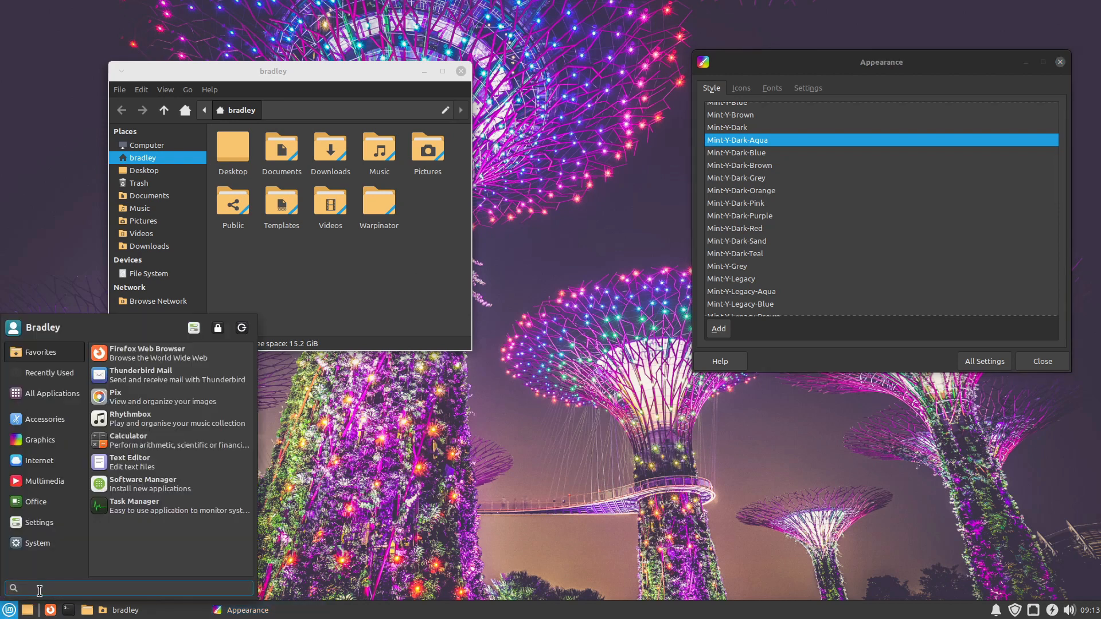
Step: Move the file manager window closer to the Appearance settings, then apply the Mint-Y-Legacy style and preview it in the applications menu
drag(310, 72, 472, 46)
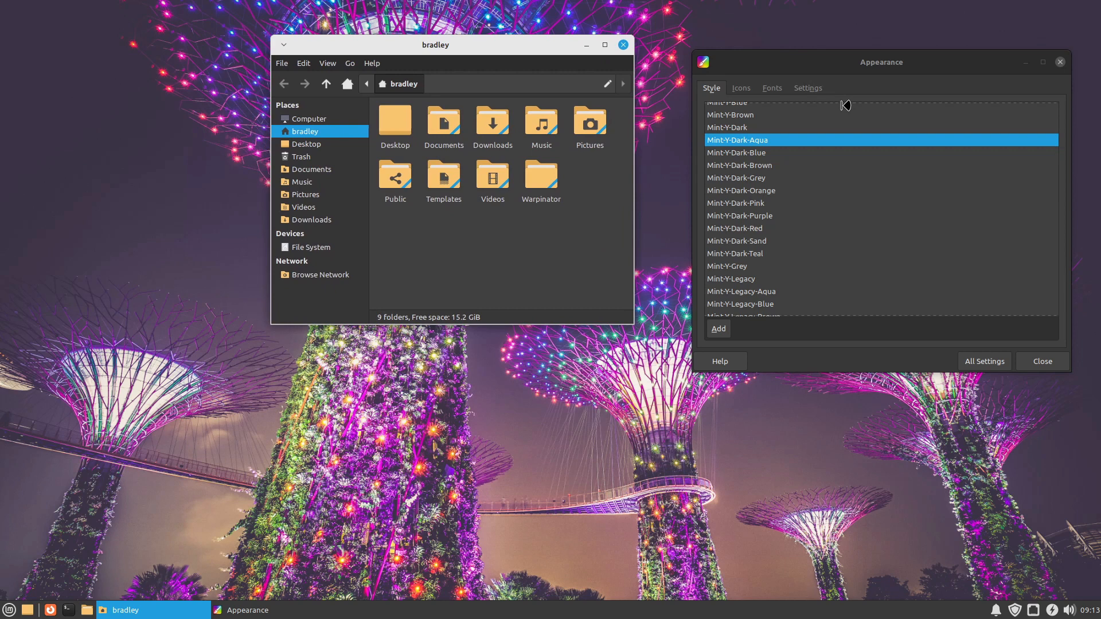
click(771, 257)
scroll(775, 261, down, 3)
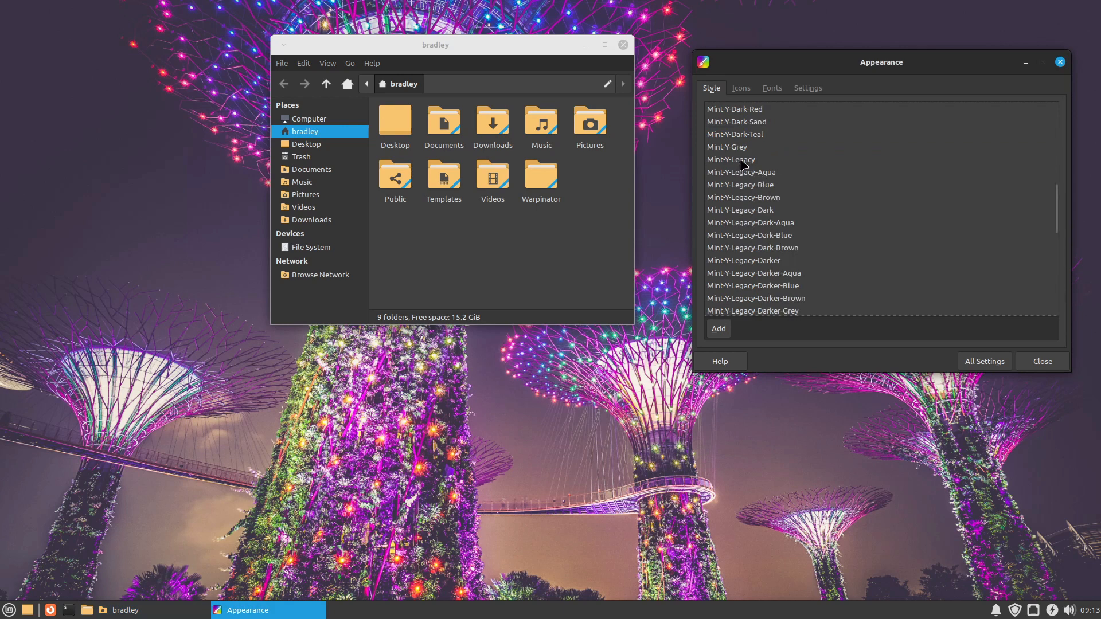
click(722, 161)
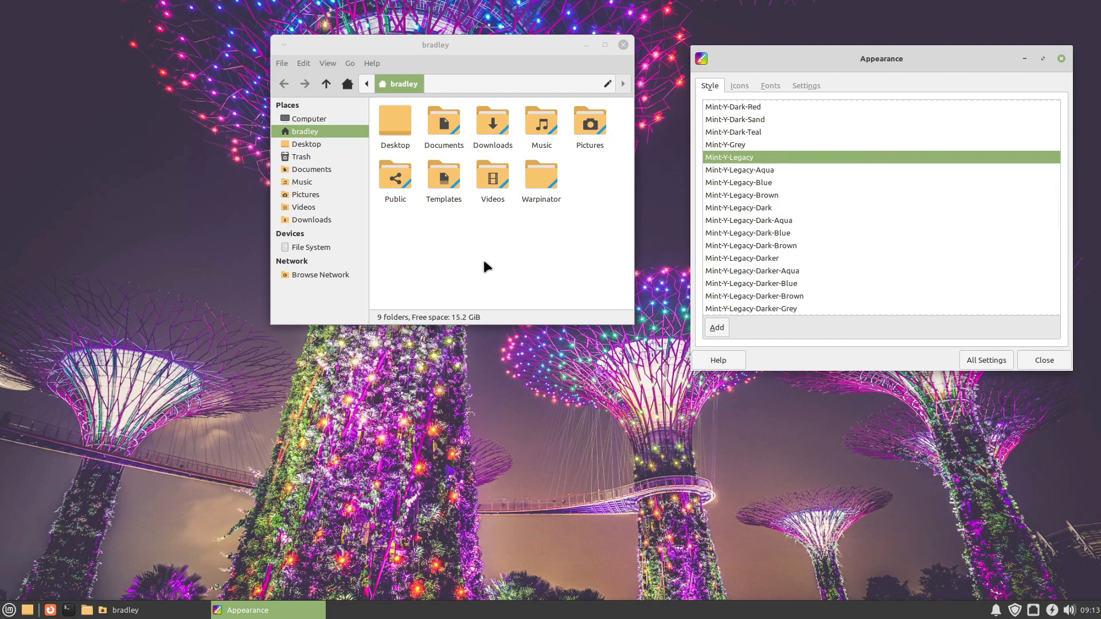
click(9, 611)
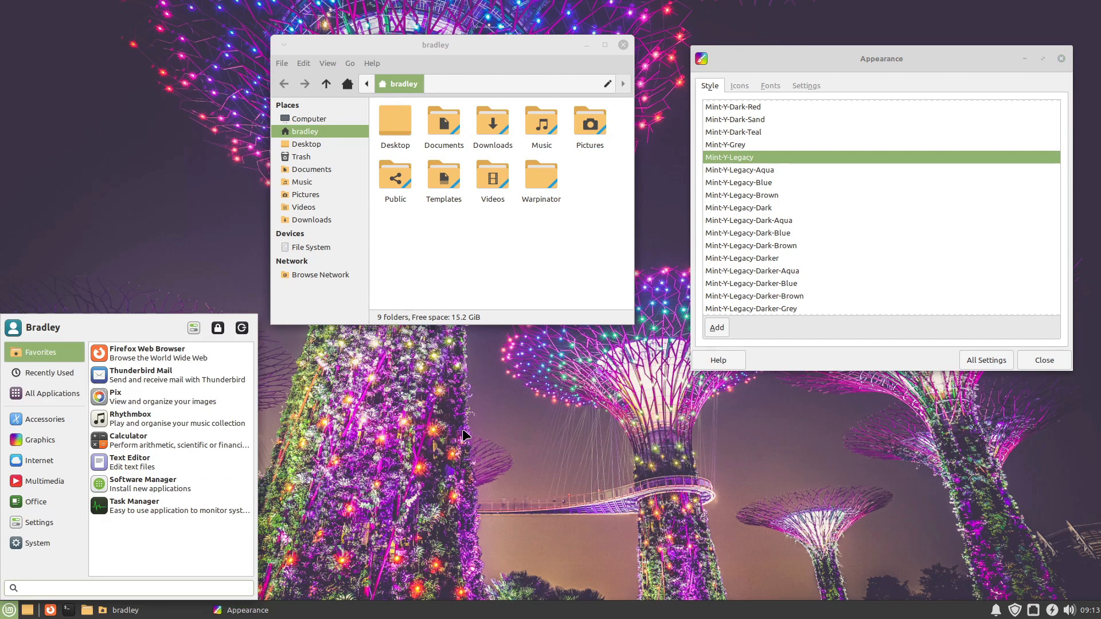
click(535, 413)
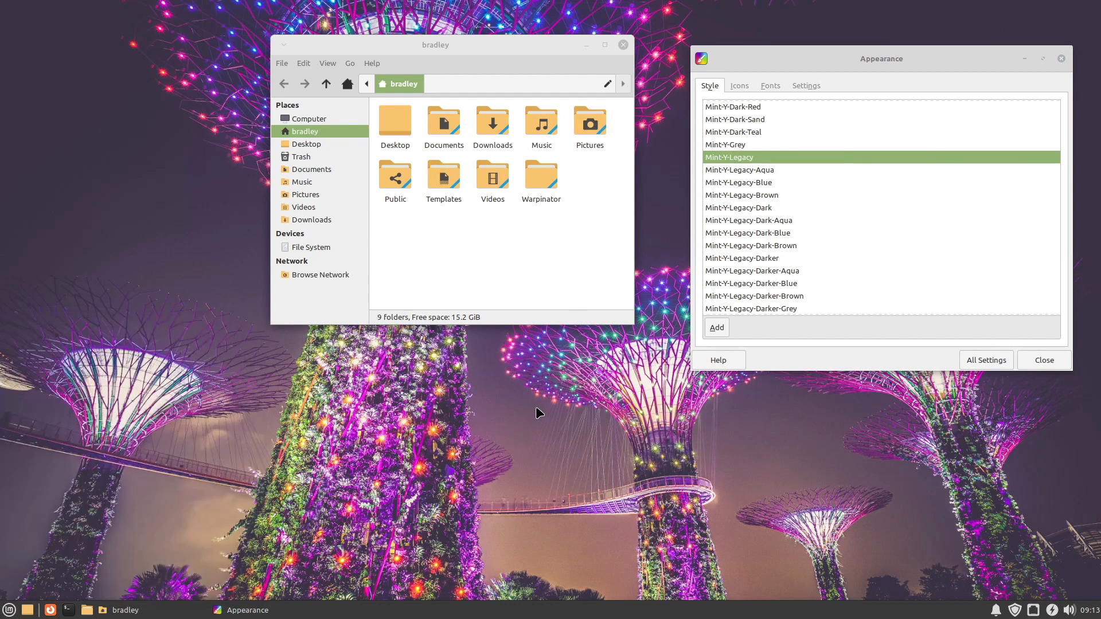
Step: Apply the Mint-Y-Legacy icon theme in the Appearance settings
click(739, 85)
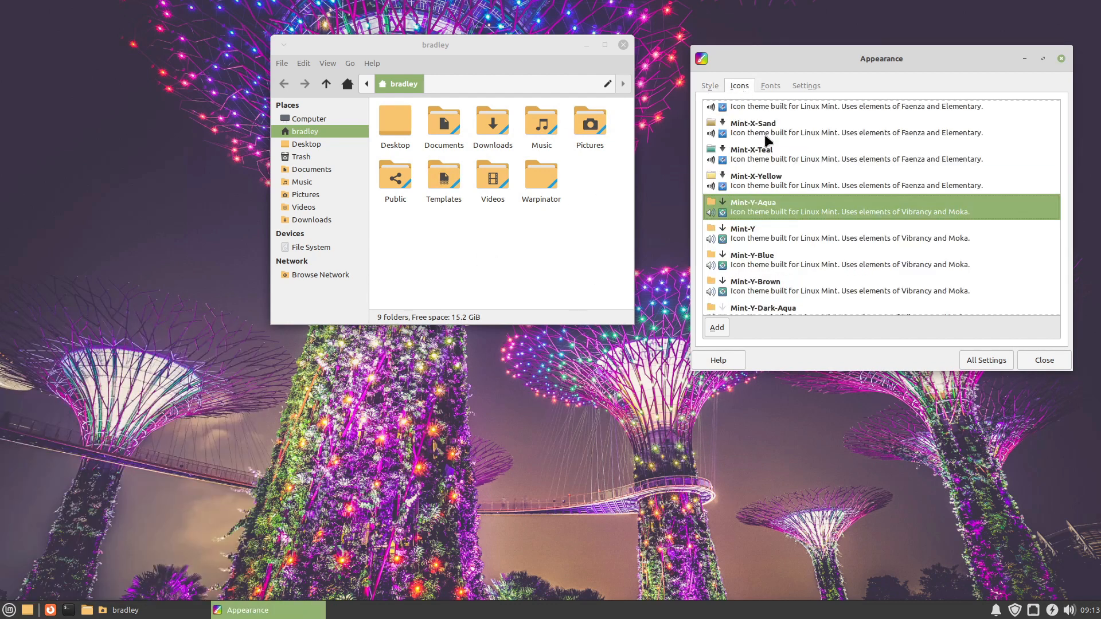
scroll(791, 206, down, 7)
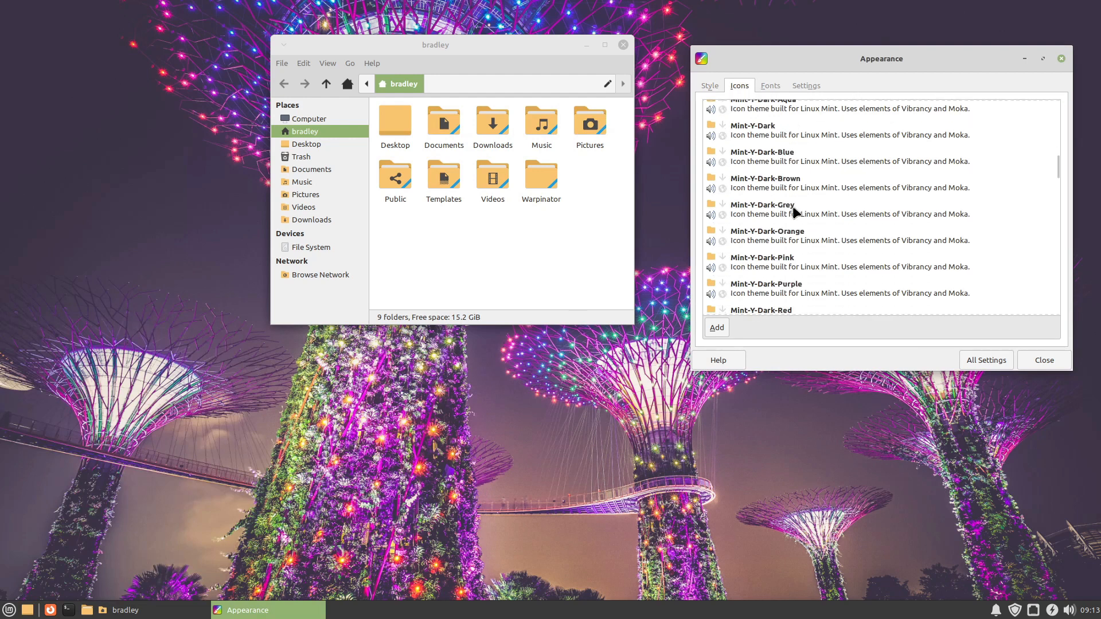
scroll(793, 206, down, 5)
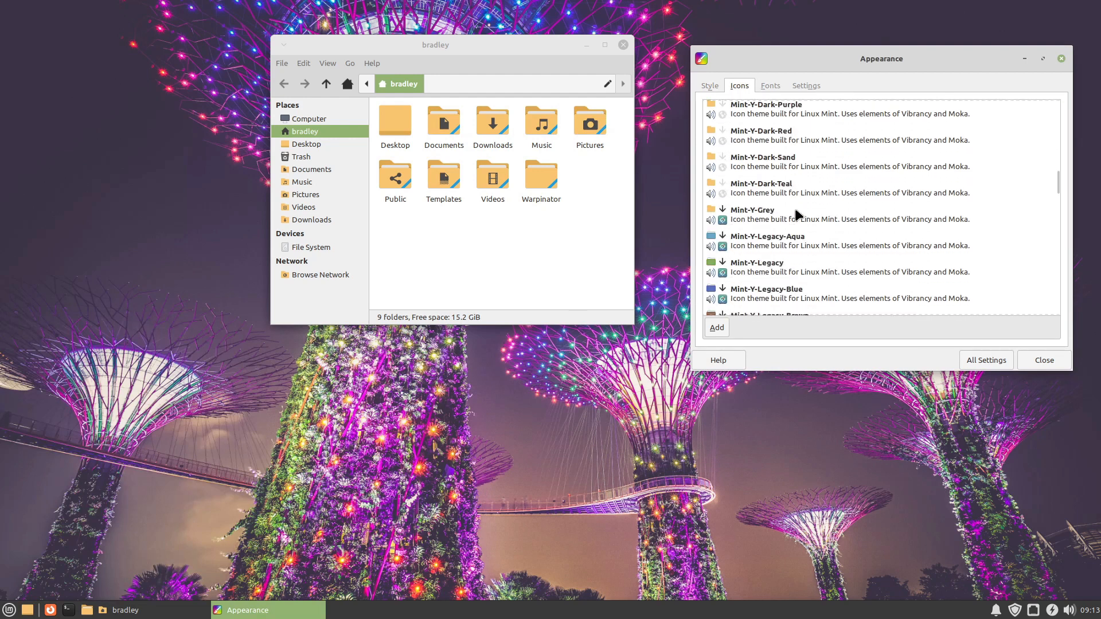
click(750, 266)
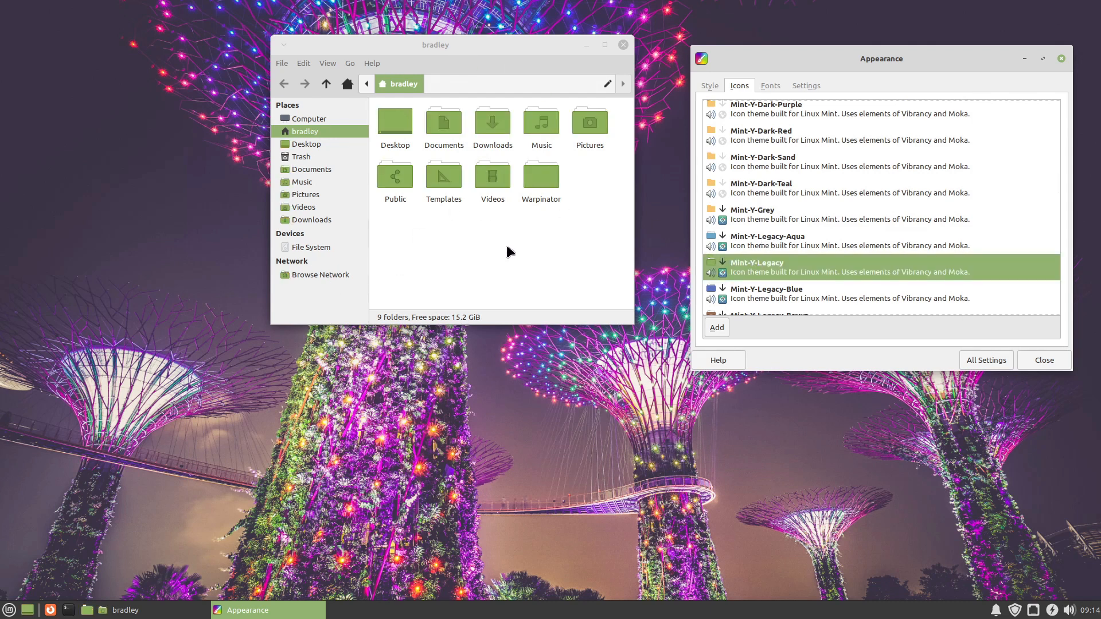
Step: Browse the remaining Mint-Y icon themes, apply the Numix icon theme and preview its icons in the applications menu
scroll(776, 181, down, 4)
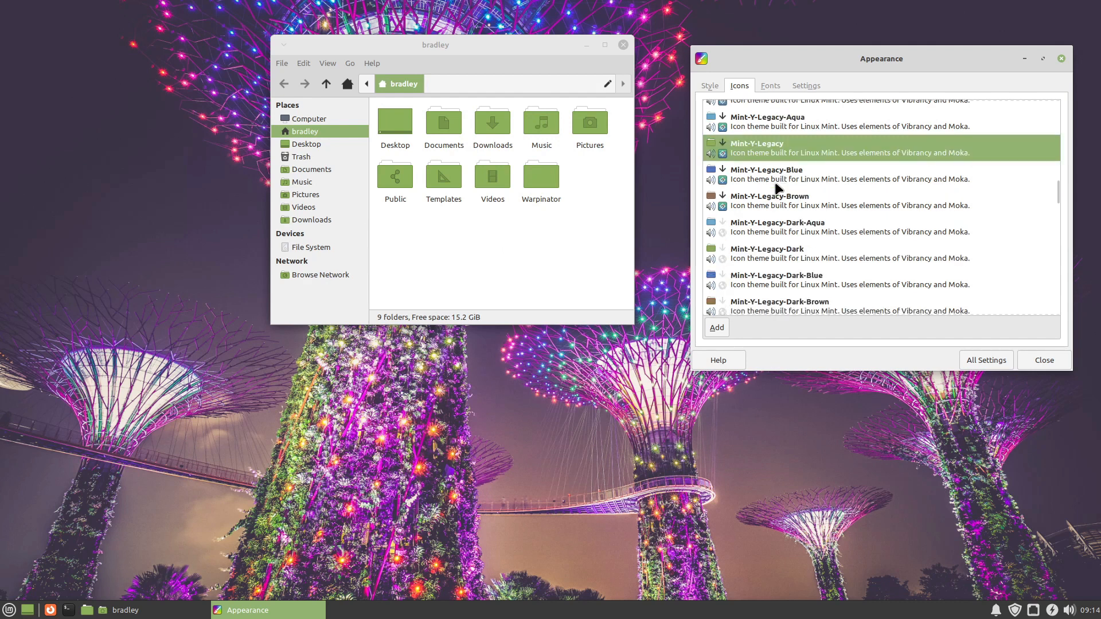
scroll(775, 187, down, 3)
scroll(775, 185, down, 12)
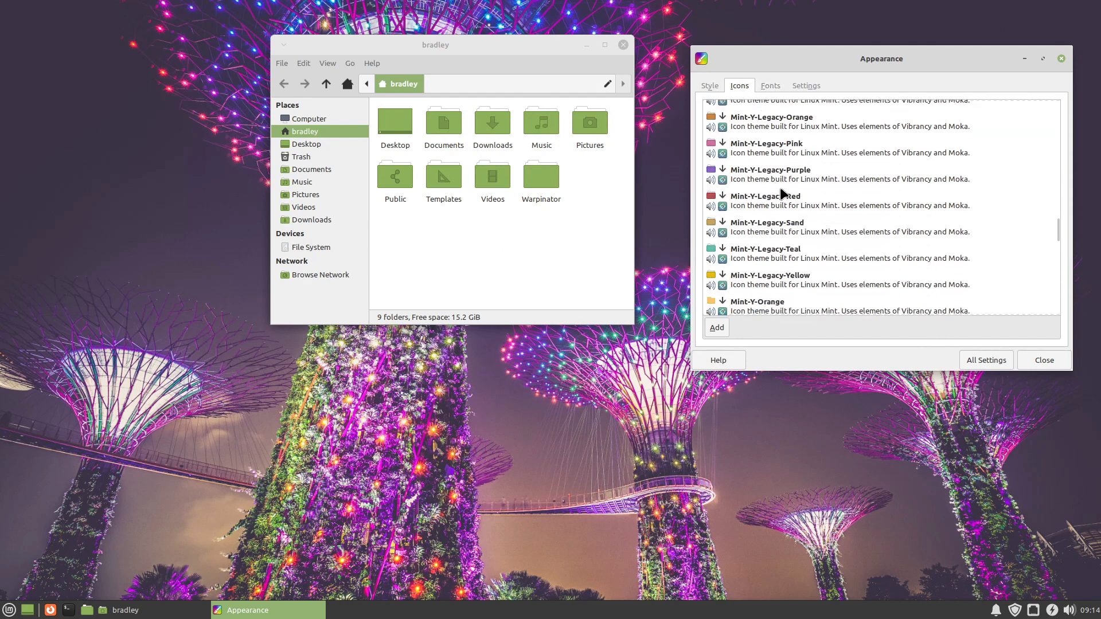
scroll(781, 192, down, 4)
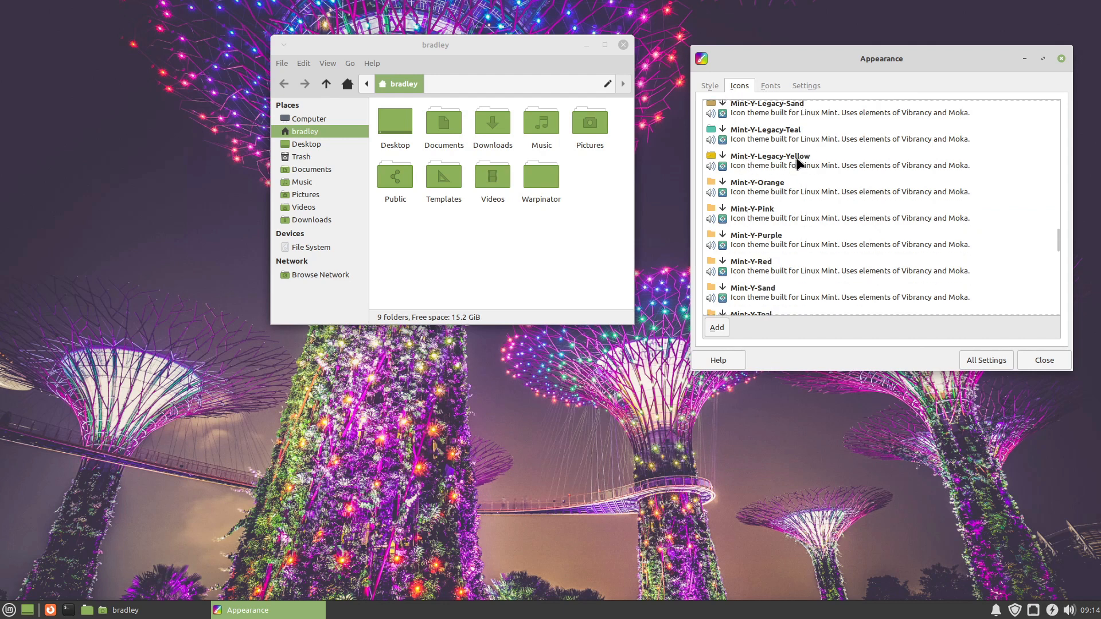
scroll(797, 189, down, 3)
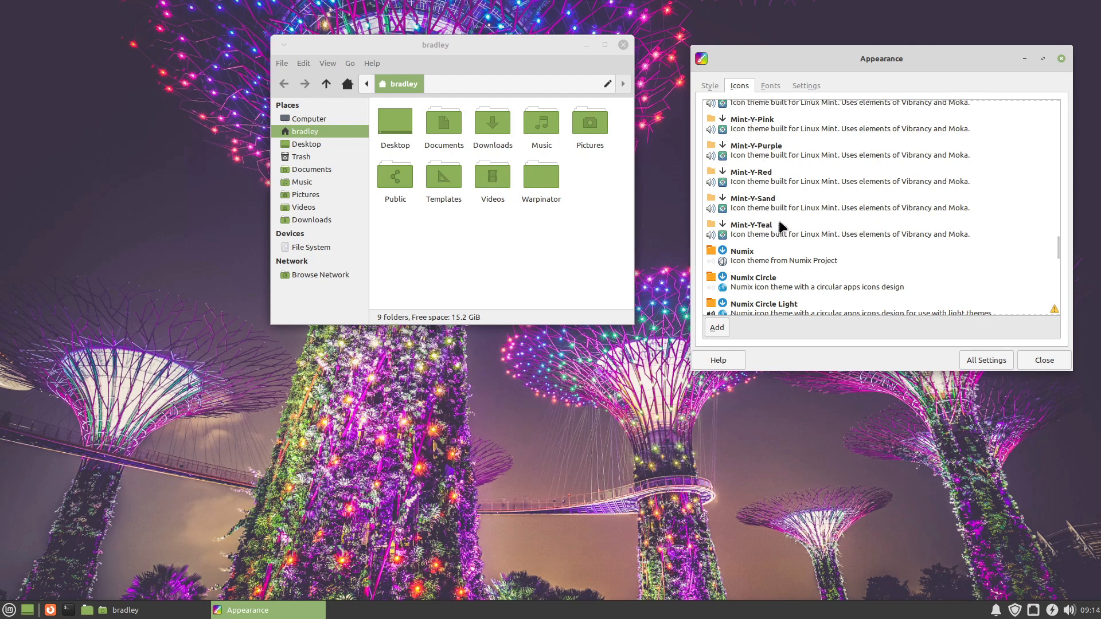
scroll(782, 227, down, 1)
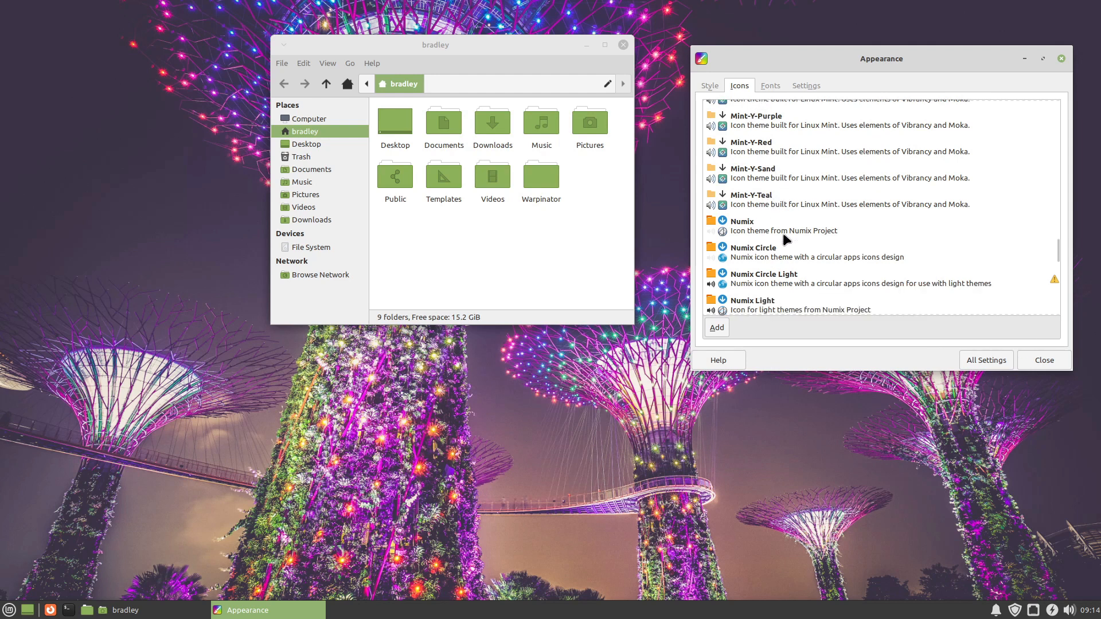
click(741, 229)
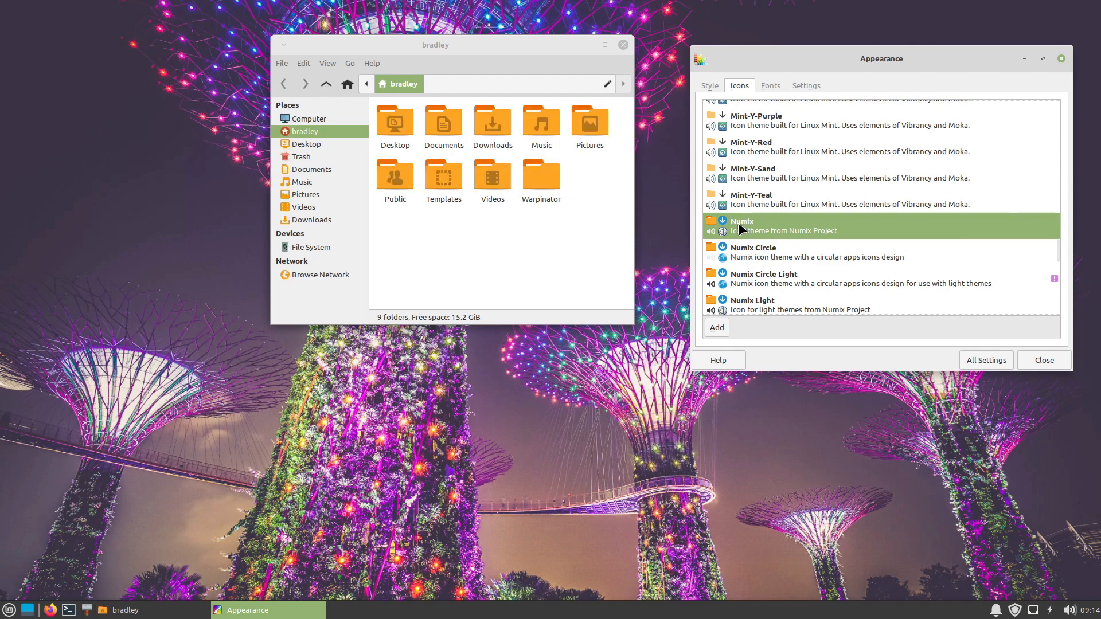
click(9, 610)
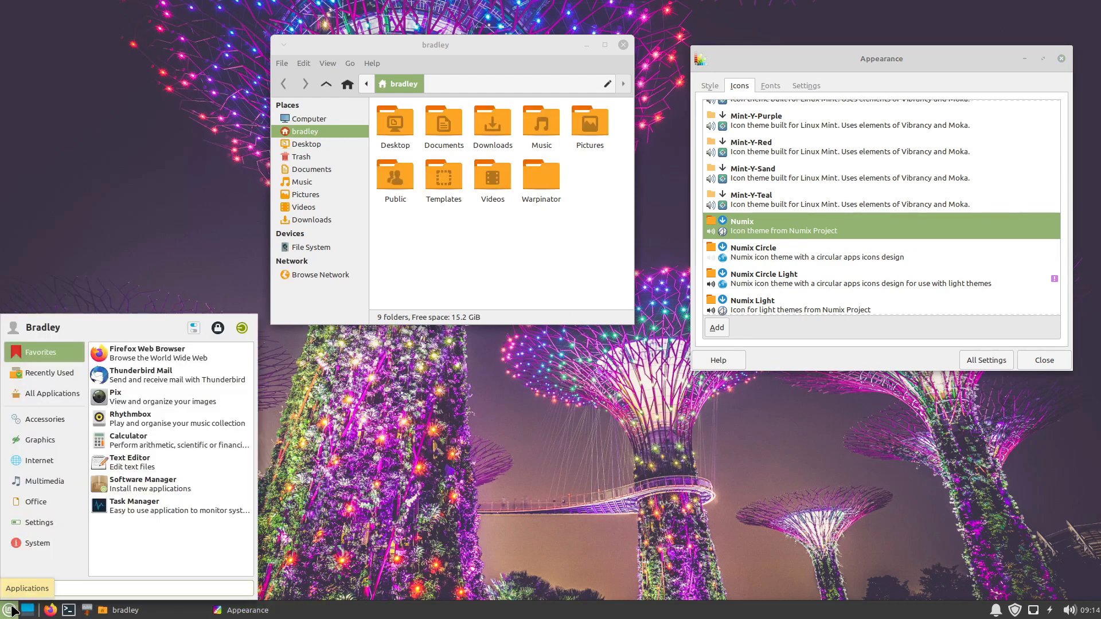
click(638, 385)
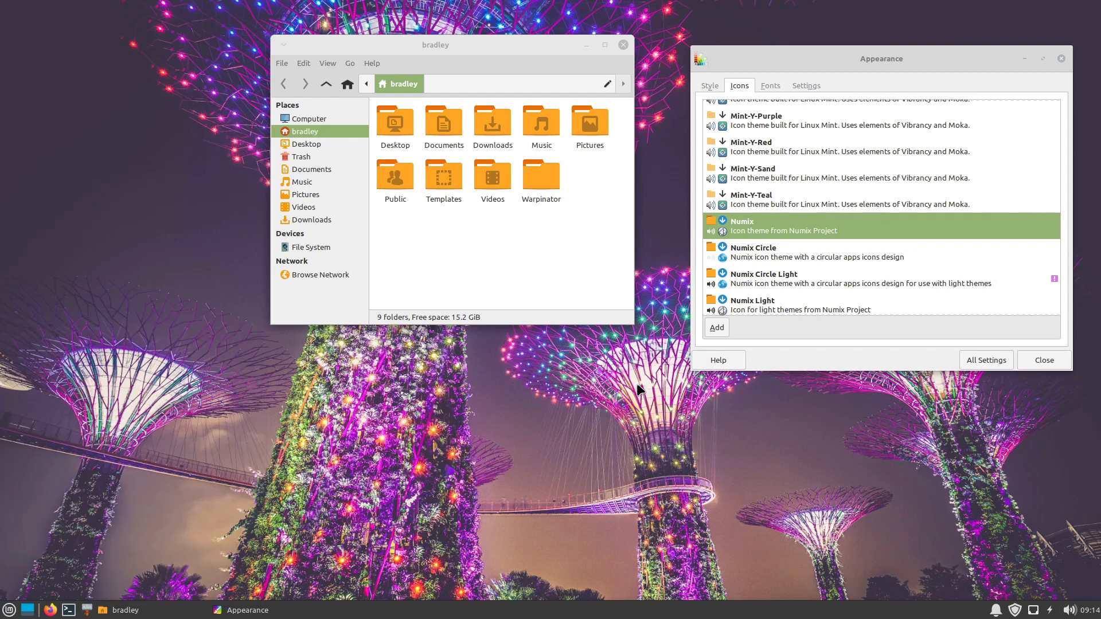
Step: Switch the icon theme to Numix Circle and preview its circular icons in the applications menu
click(767, 254)
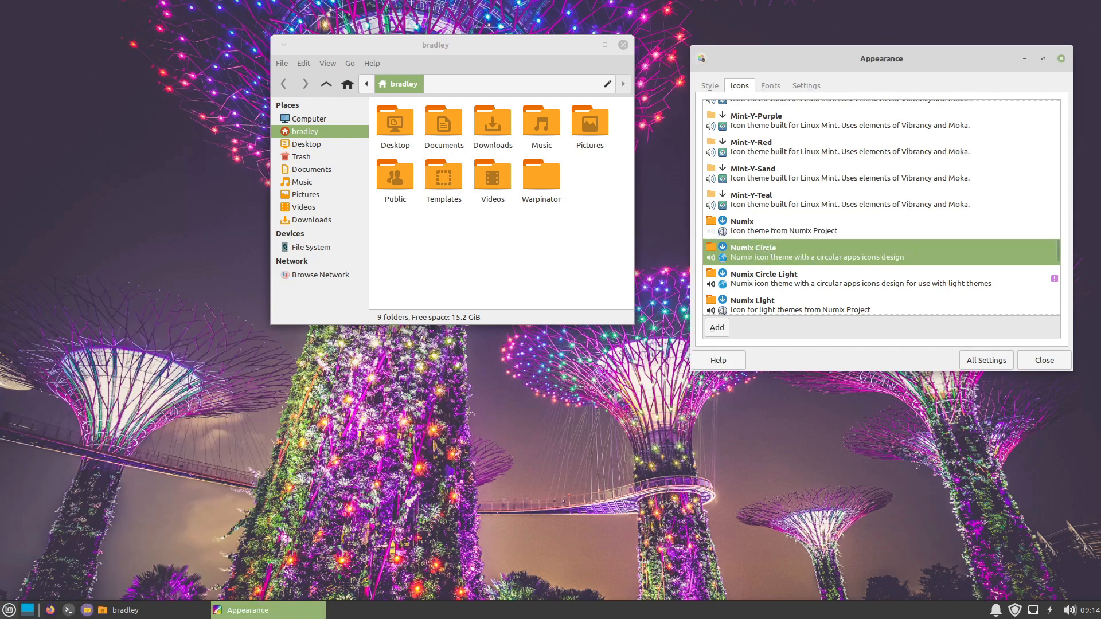
click(10, 611)
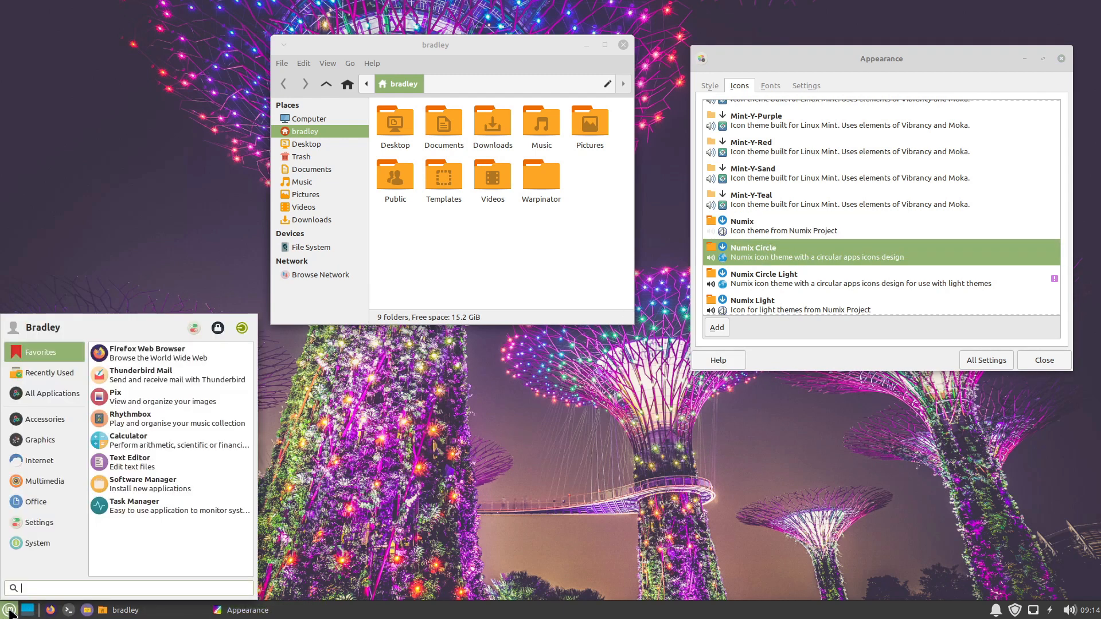
click(413, 455)
Step: Look over the Numix and Papirus icon themes and apply the Yaru icon theme
scroll(772, 263, down, 5)
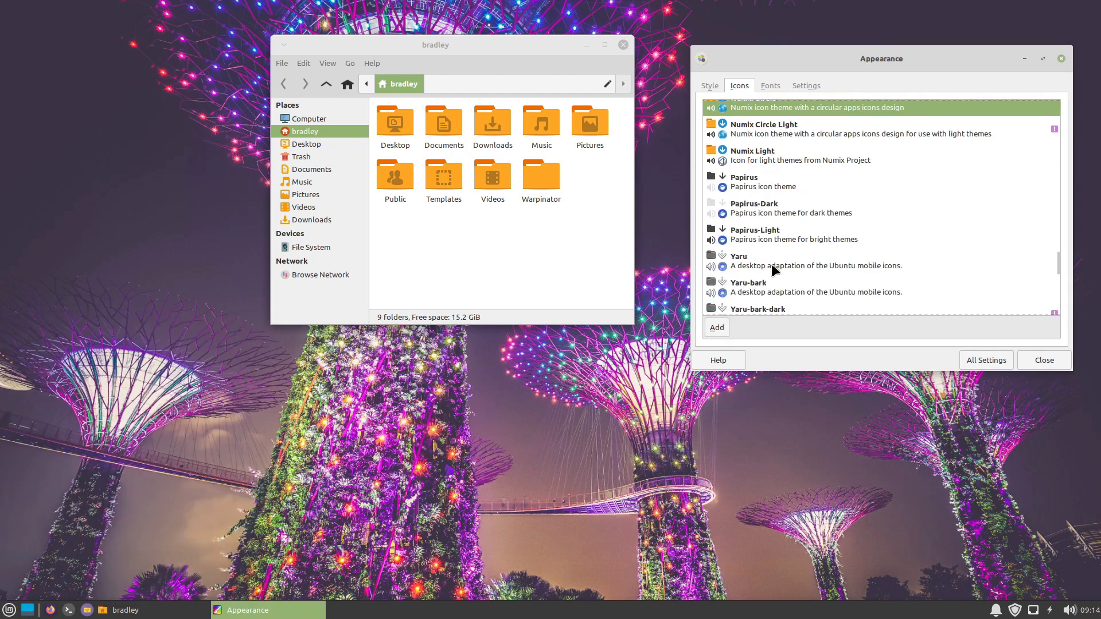
scroll(856, 215, up, 5)
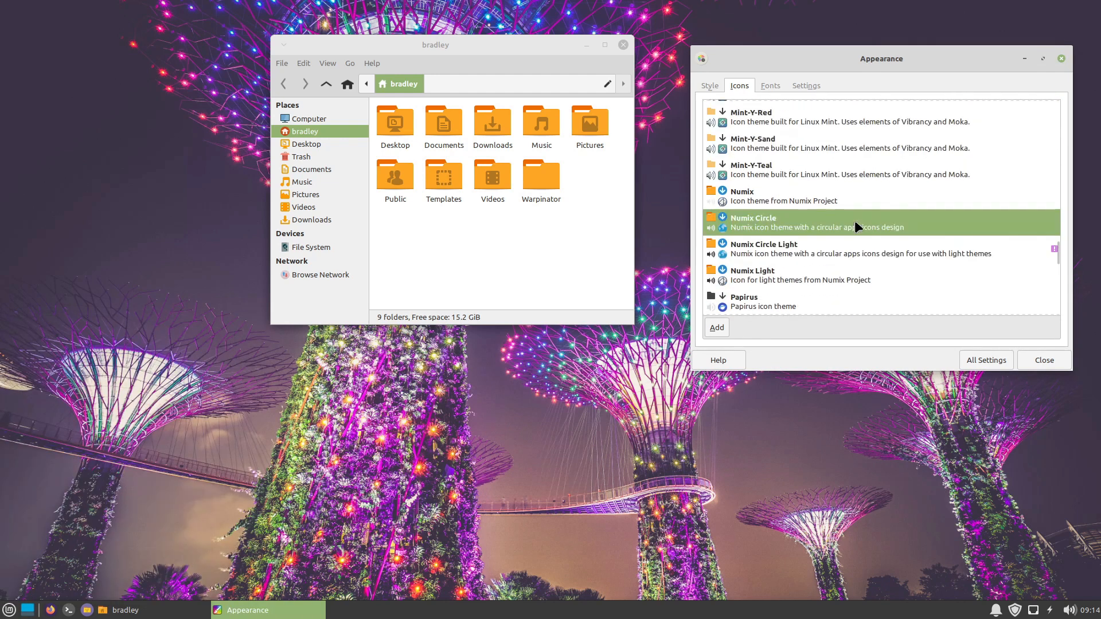
scroll(832, 229, down, 4)
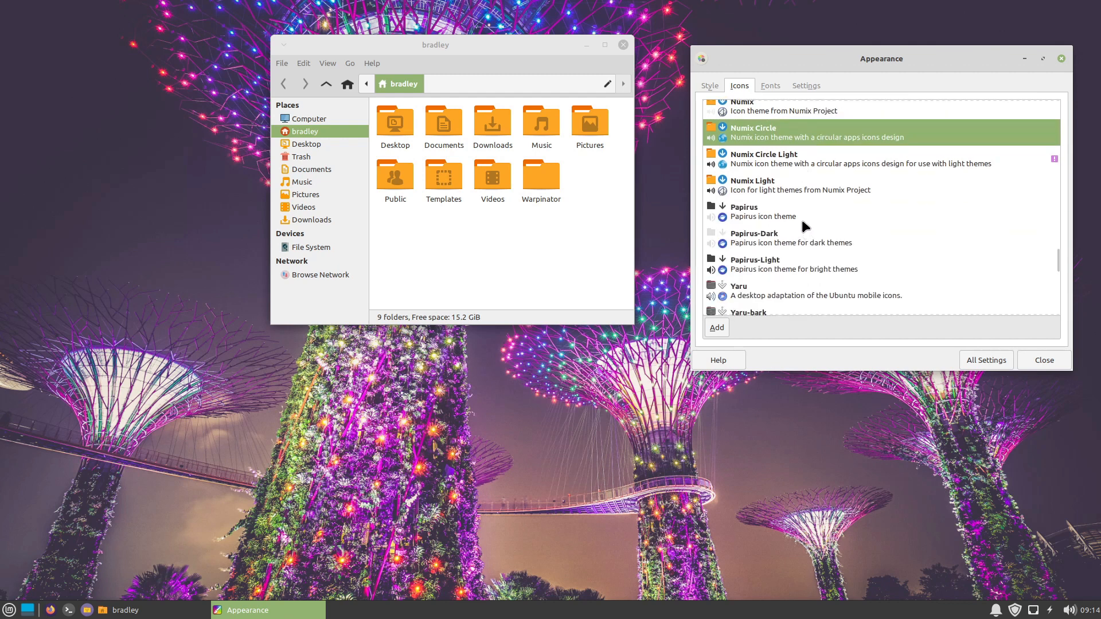
scroll(780, 230, down, 2)
click(744, 229)
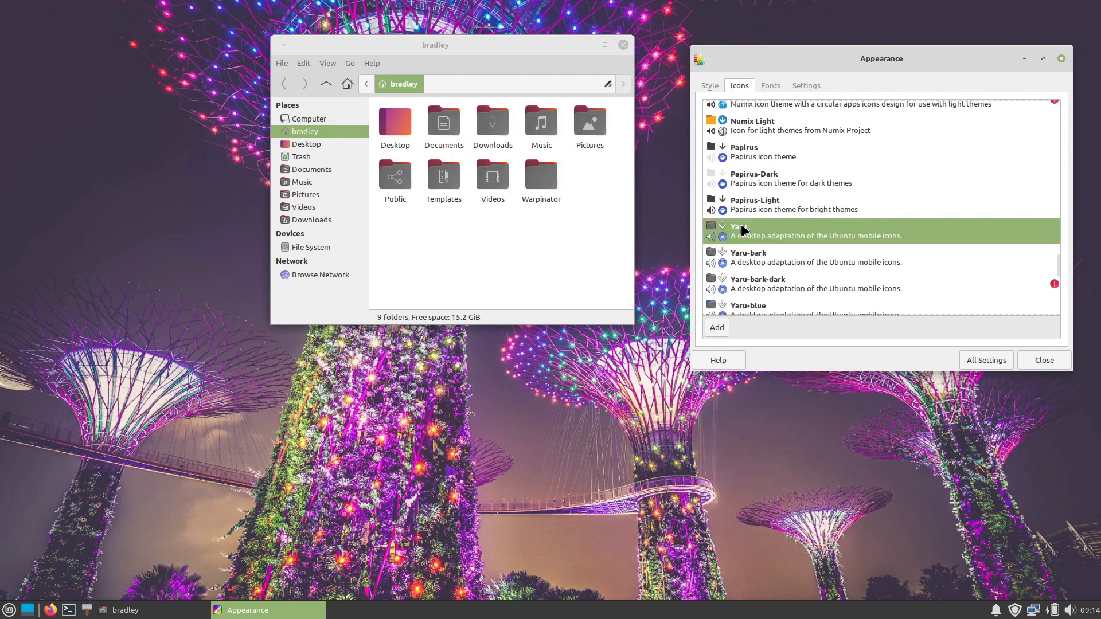
Step: Review the other Yaru icon variants, preview the Yaru icons in the applications menu, and return to the list of styles
scroll(843, 196, up, 3)
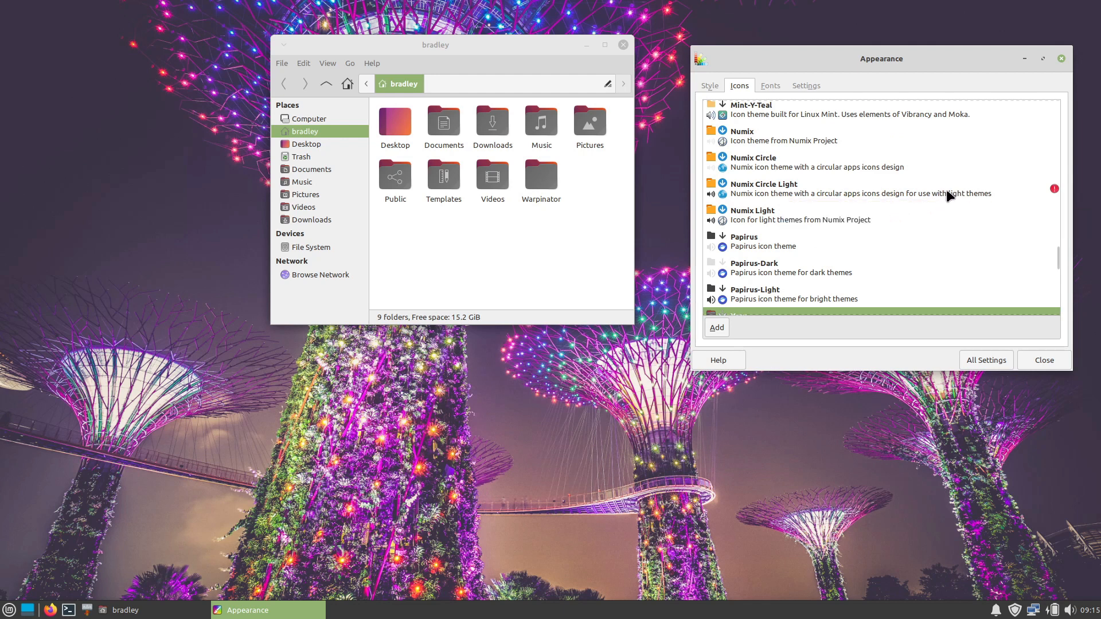
mouse_move(946, 191)
scroll(935, 224, down, 3)
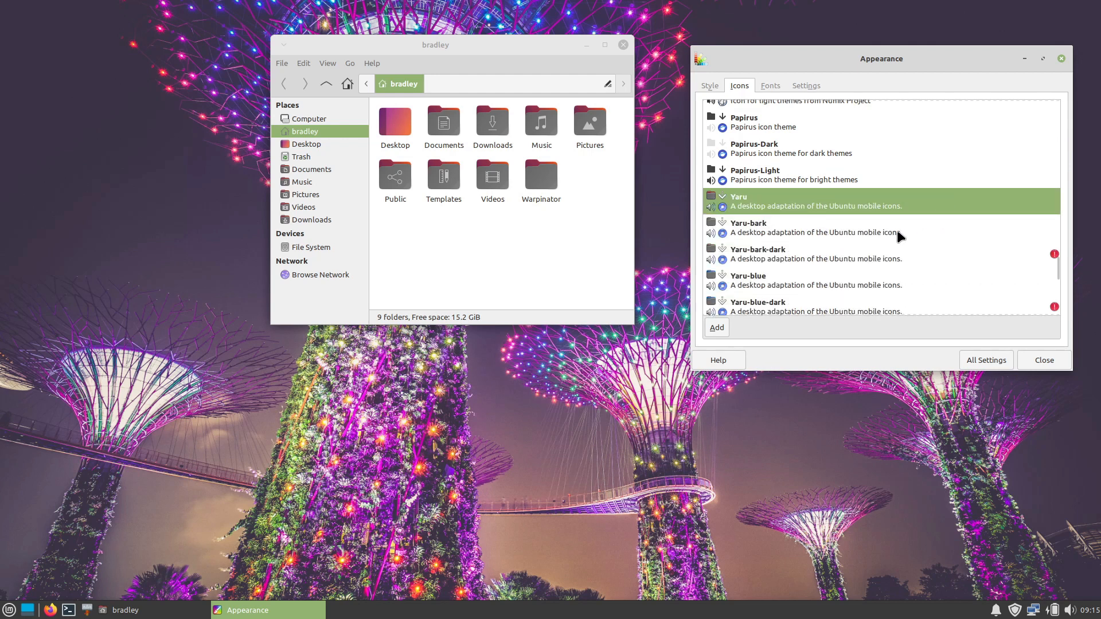
scroll(890, 228, down, 2)
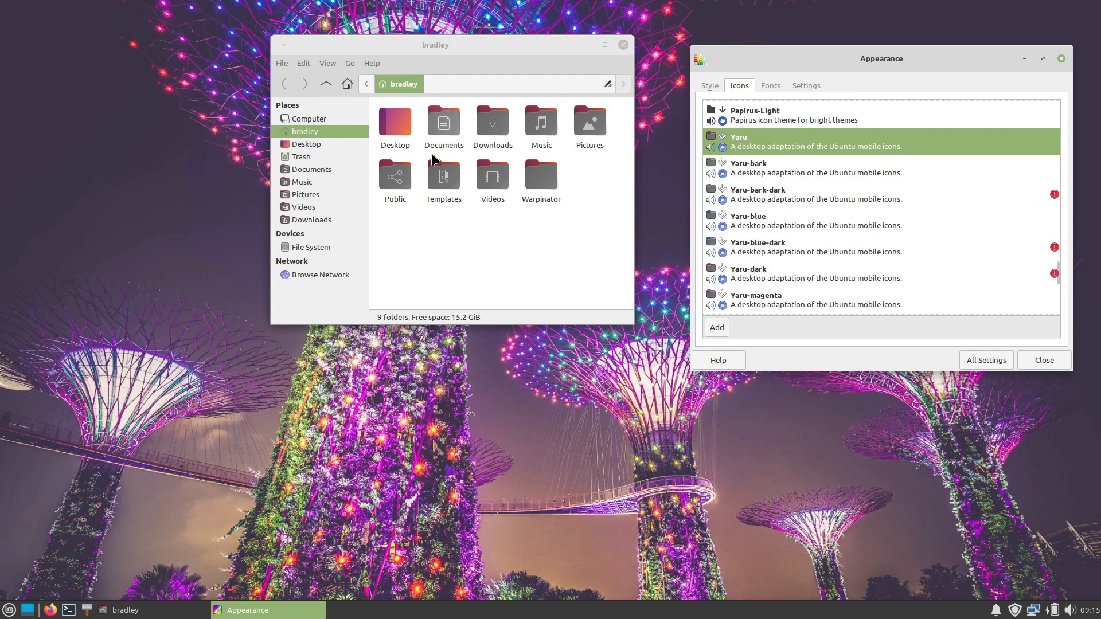
click(7, 612)
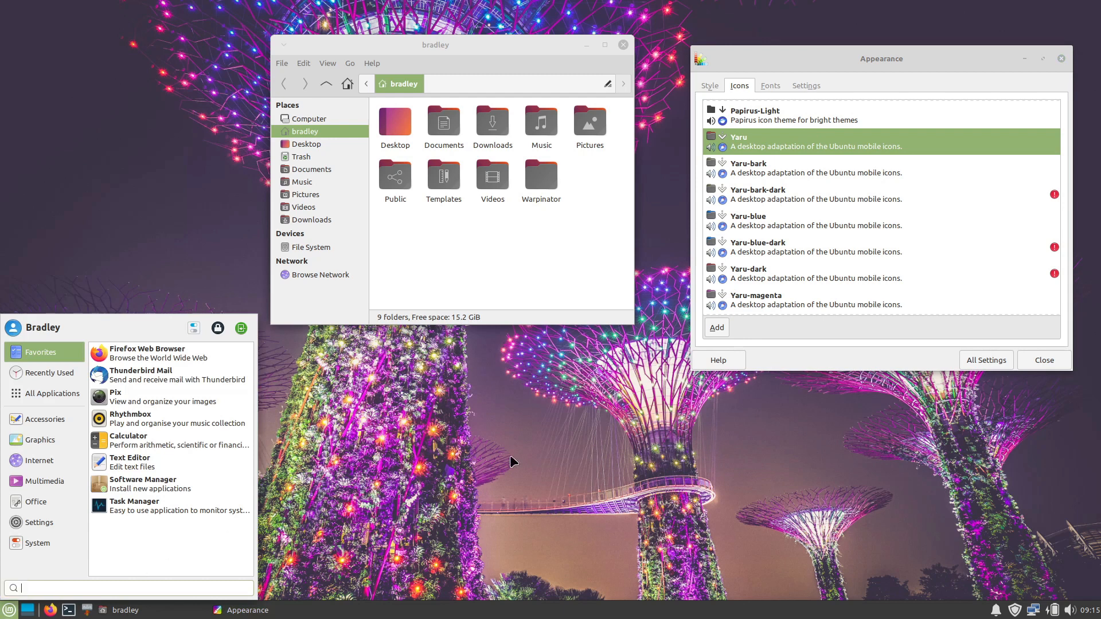
scroll(829, 216, down, 3)
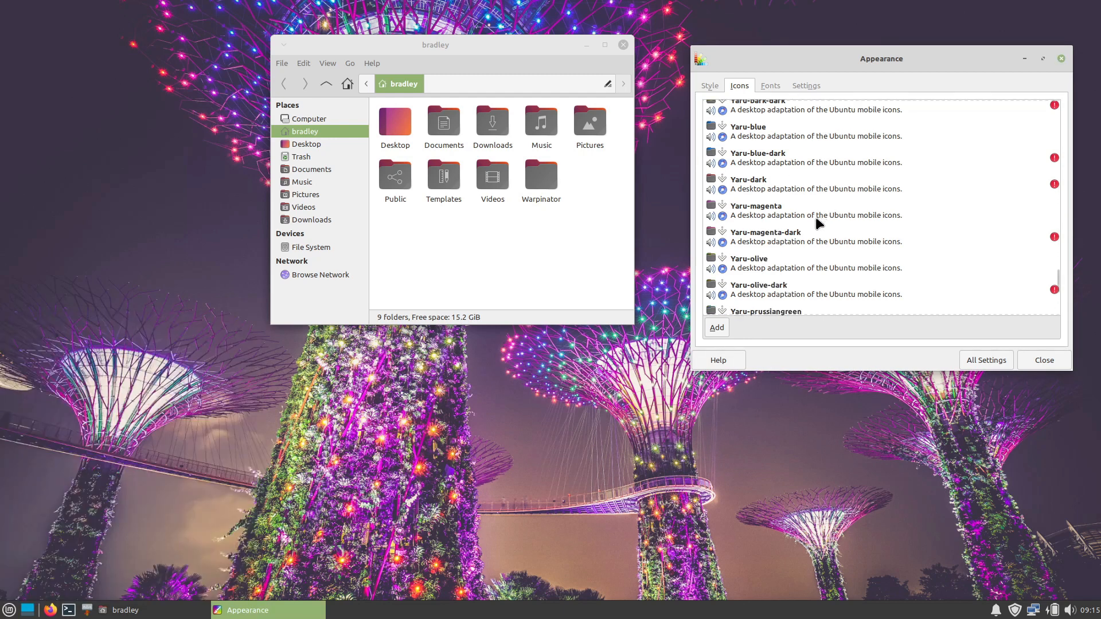
click(711, 86)
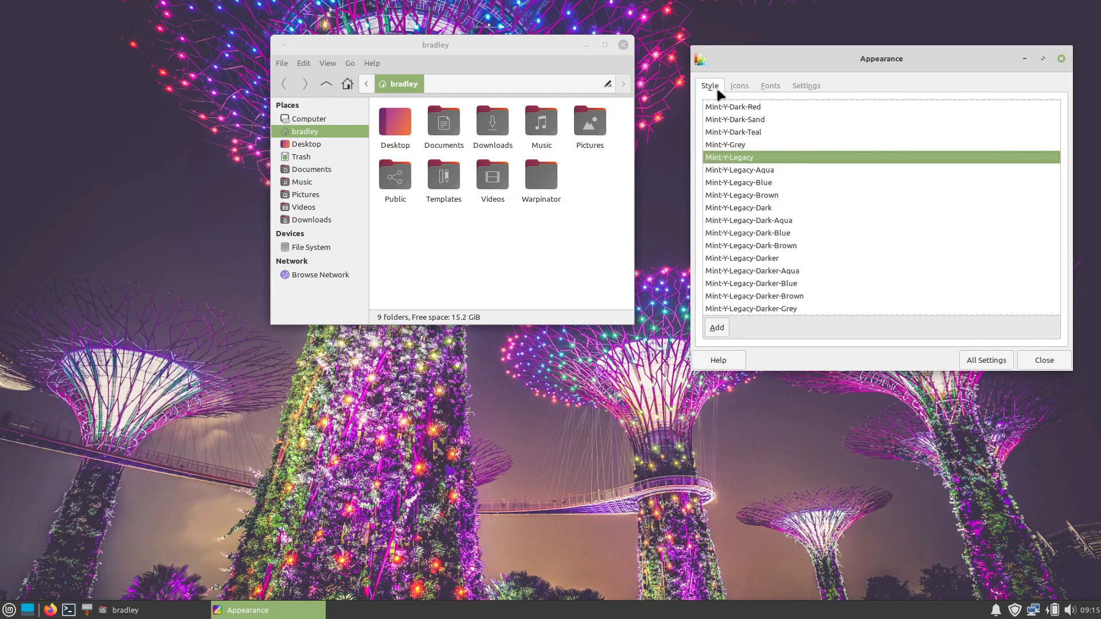
Step: Browse the Mint-Y styles, apply the Mint-Y-Dark-Aqua style and preview it in the applications menu
scroll(809, 159, down, 7)
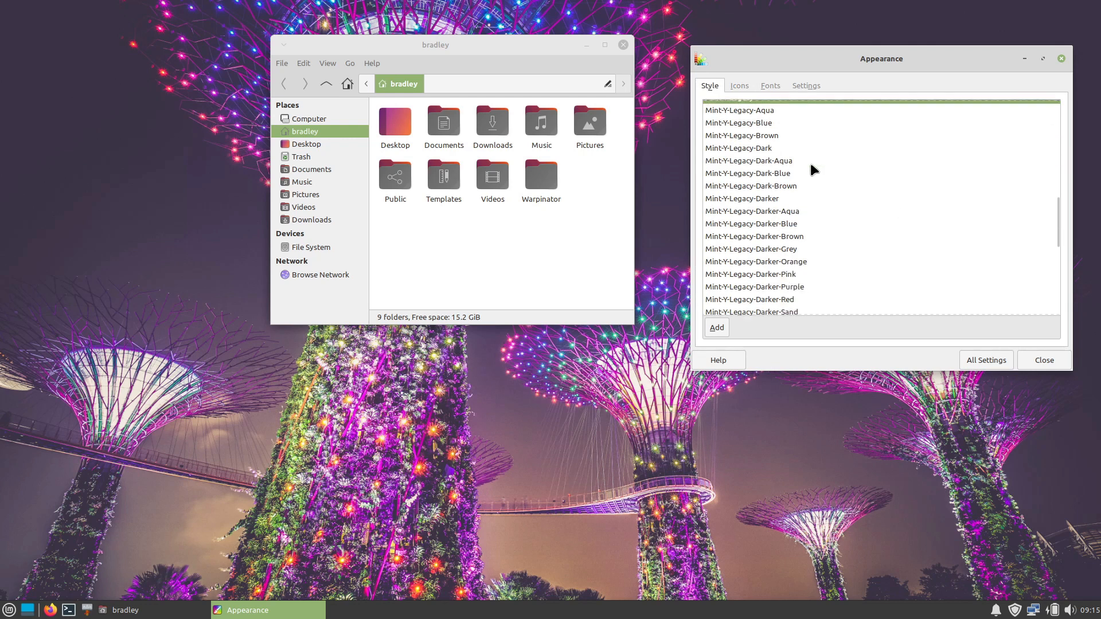
scroll(811, 164, up, 12)
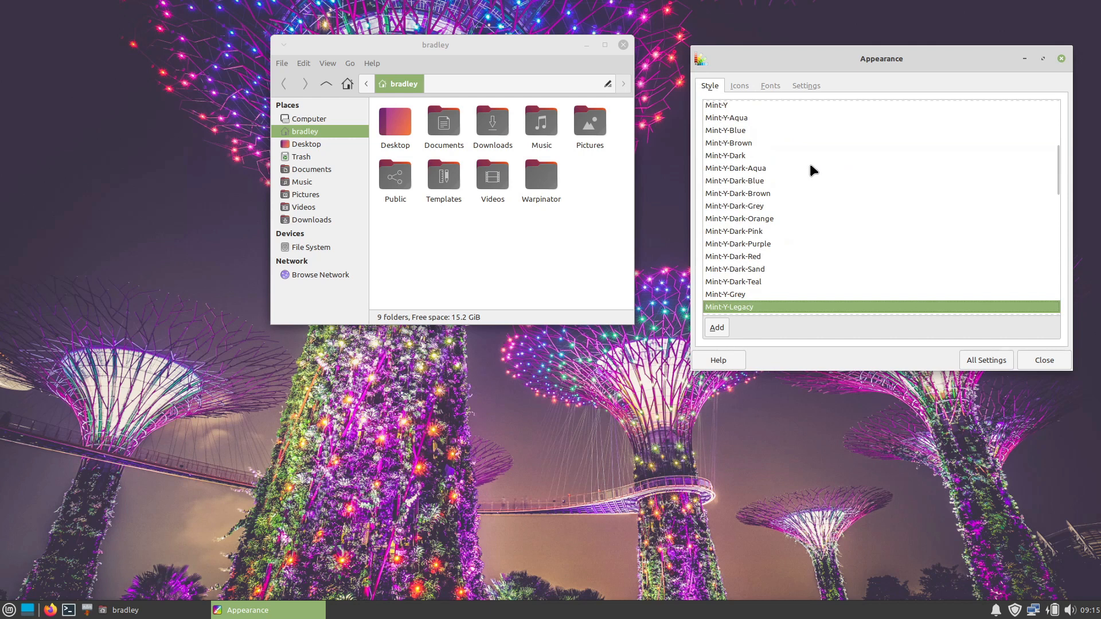
click(766, 170)
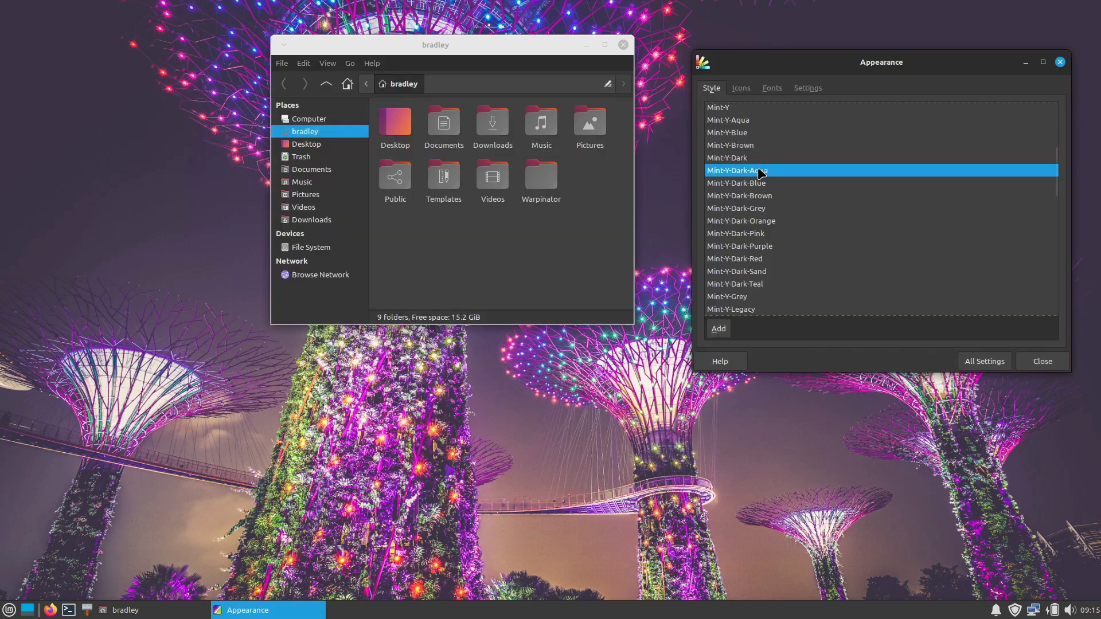
click(8, 612)
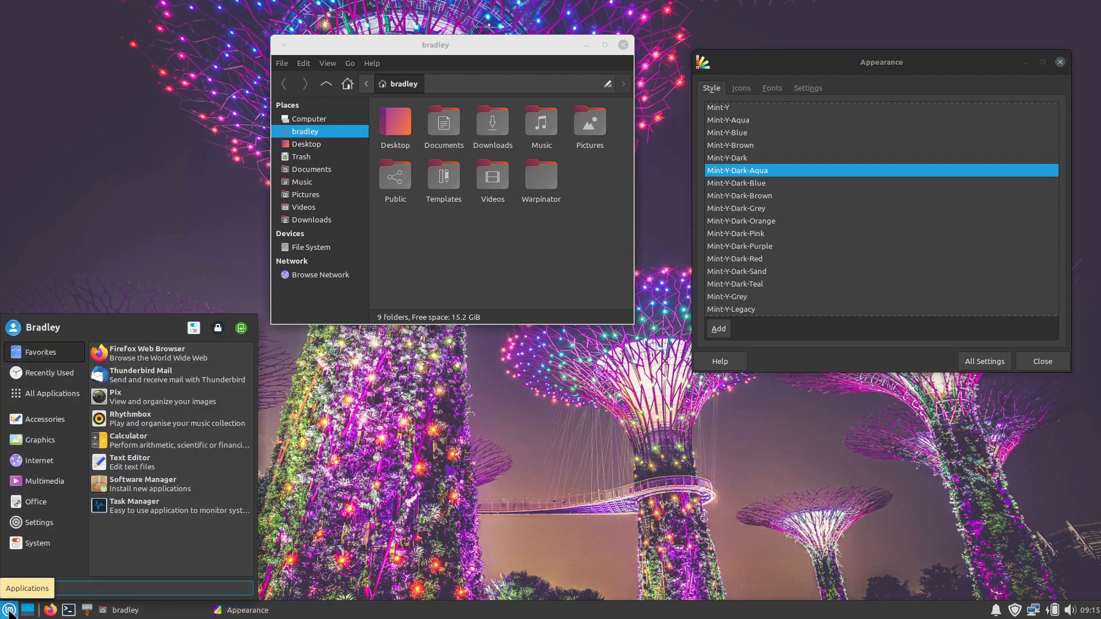
click(508, 445)
Step: Look through the list of Mint-X and Mint-Y styles and apply the Mint-Y-Aqua style
scroll(785, 154, down, 5)
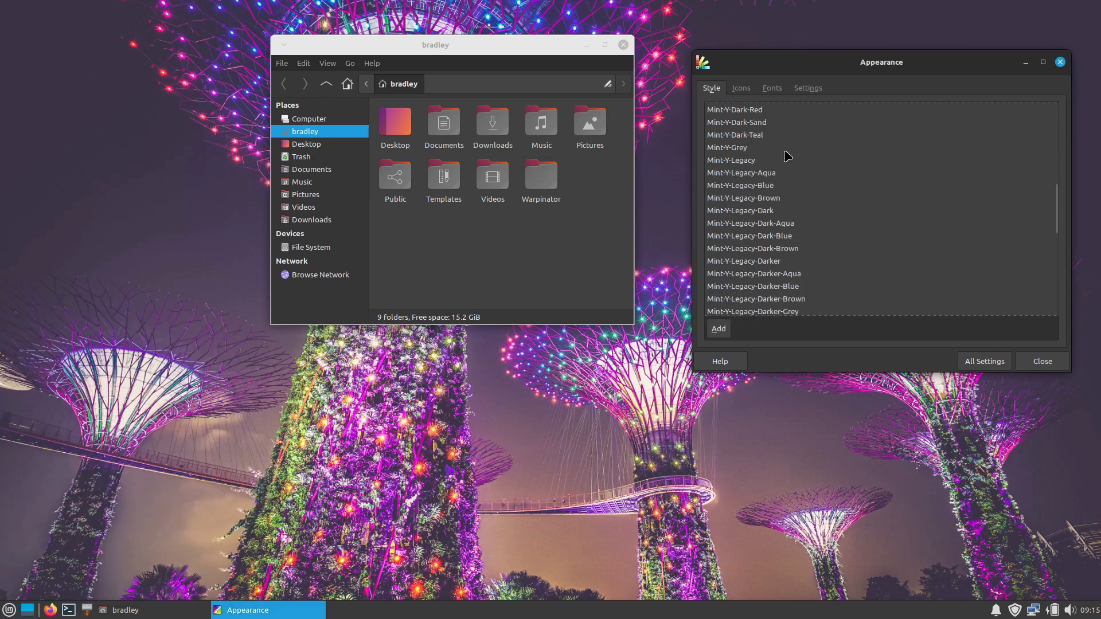
scroll(787, 155, down, 2)
scroll(797, 172, up, 20)
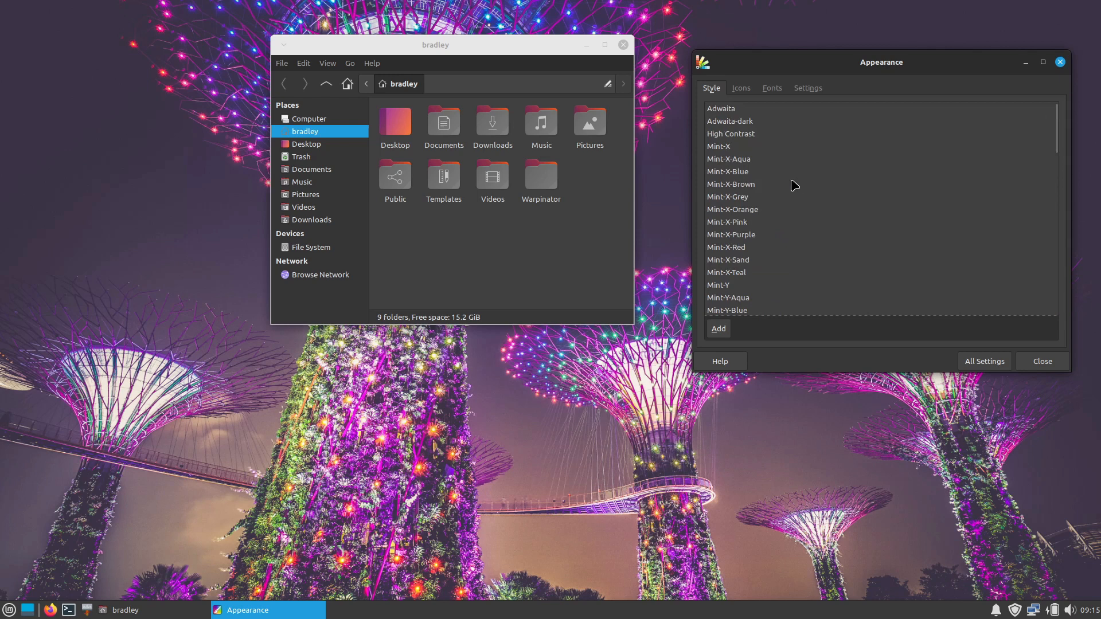
scroll(795, 186, down, 2)
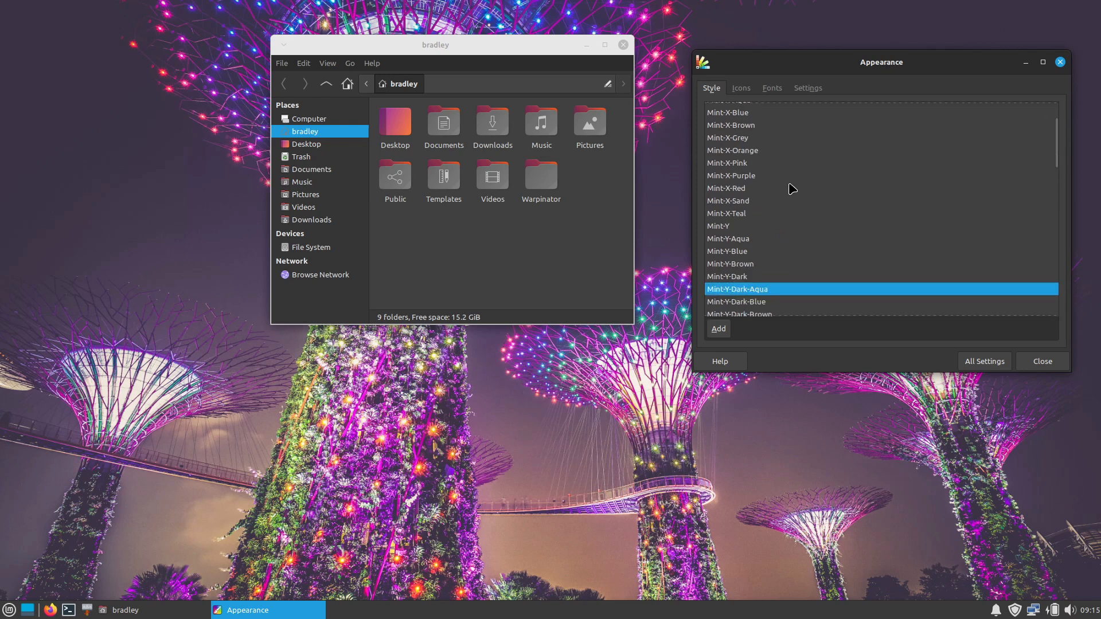
scroll(795, 185, down, 3)
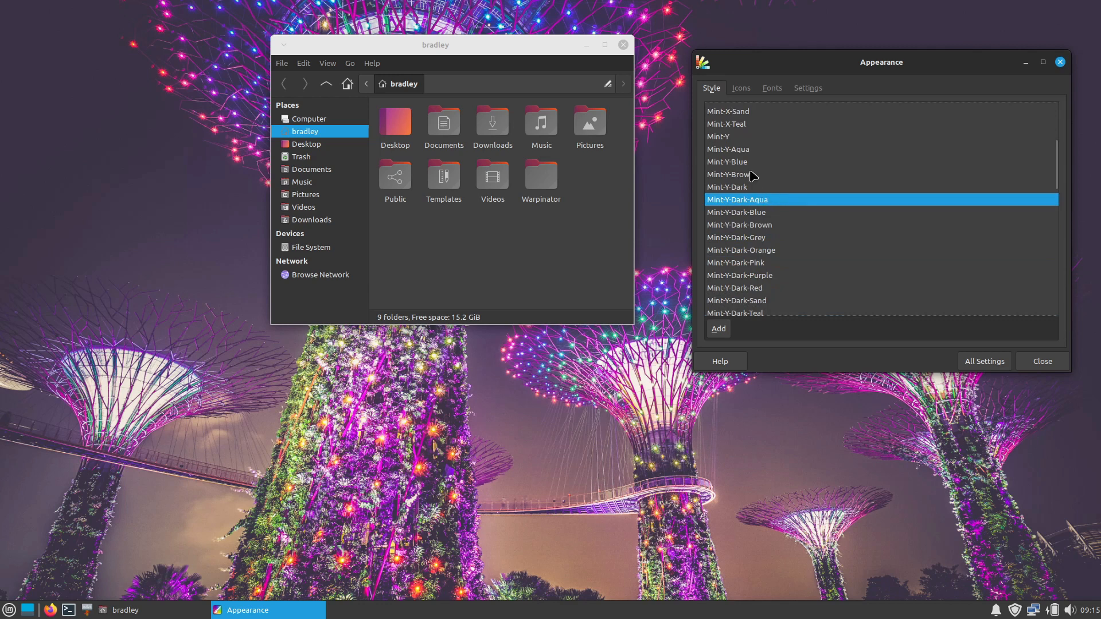
click(727, 151)
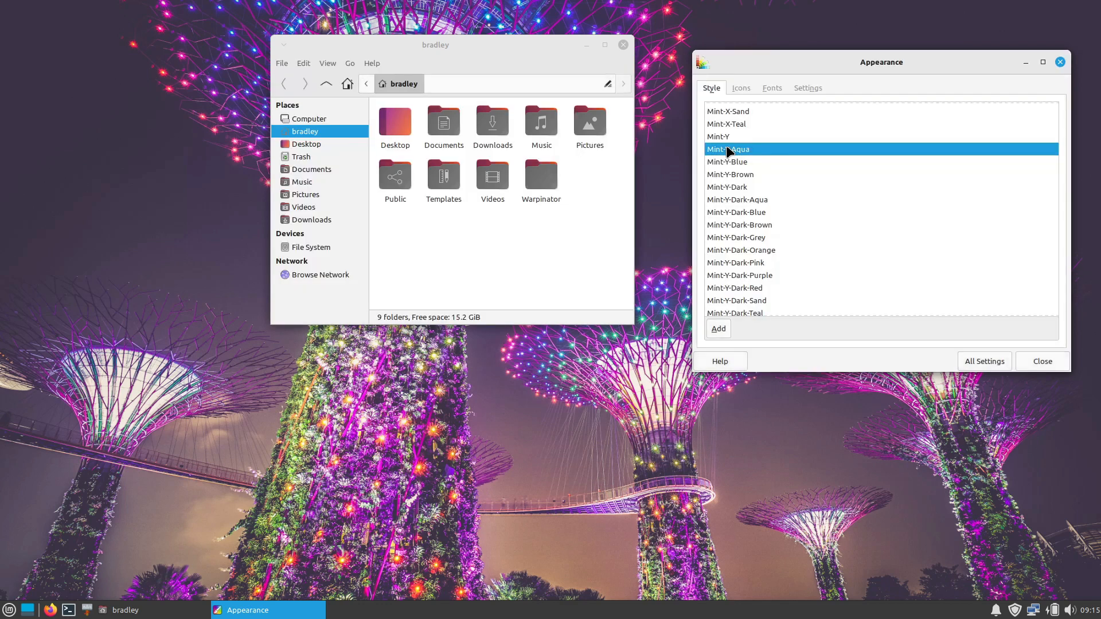
Step: Apply the Breeze icon theme and preview its icons in the applications menu's full application list
click(740, 91)
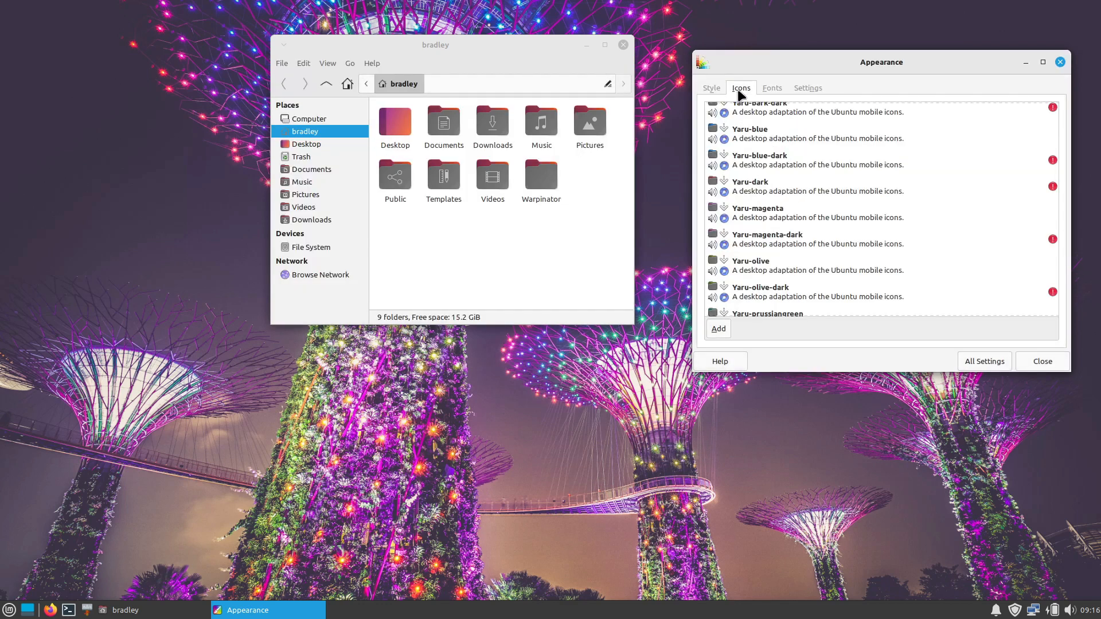
scroll(1060, 291, down, 2)
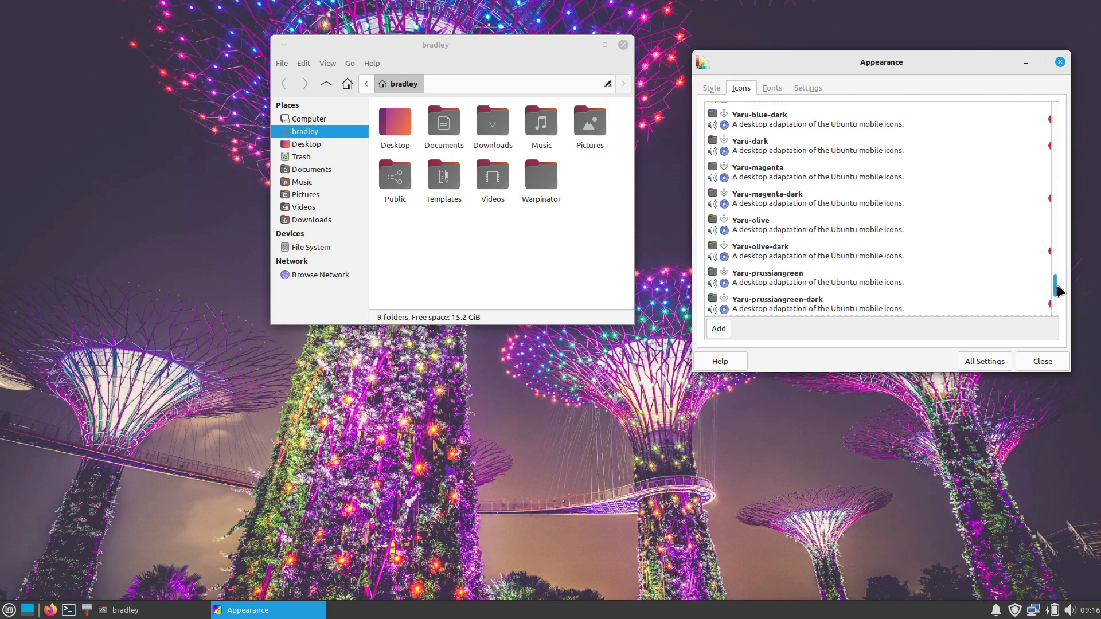
drag(1060, 291, 1047, 110)
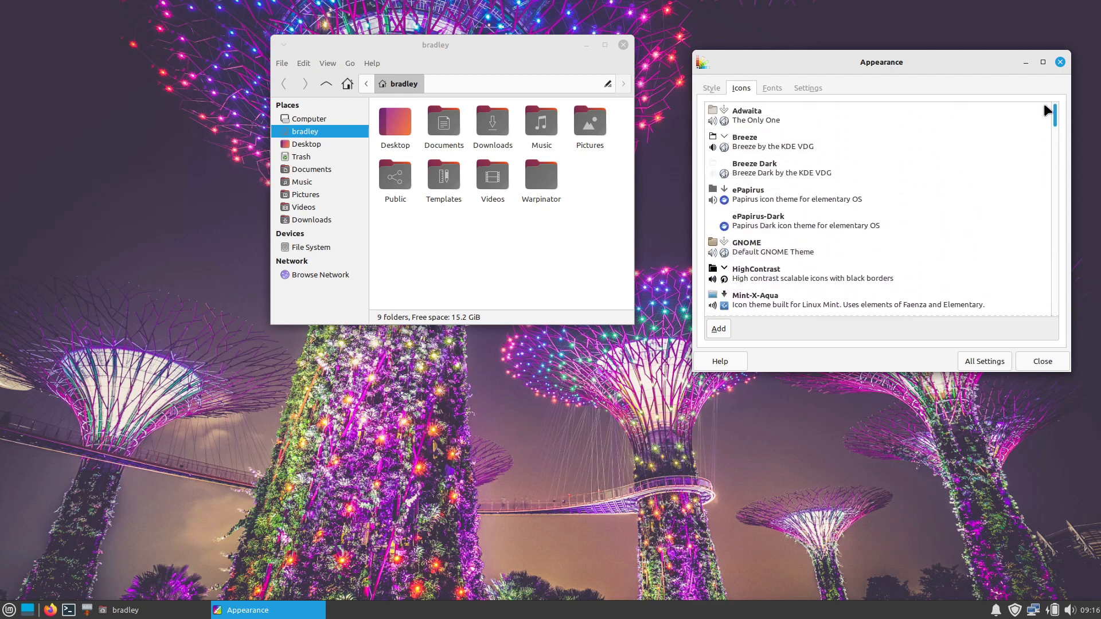
click(752, 148)
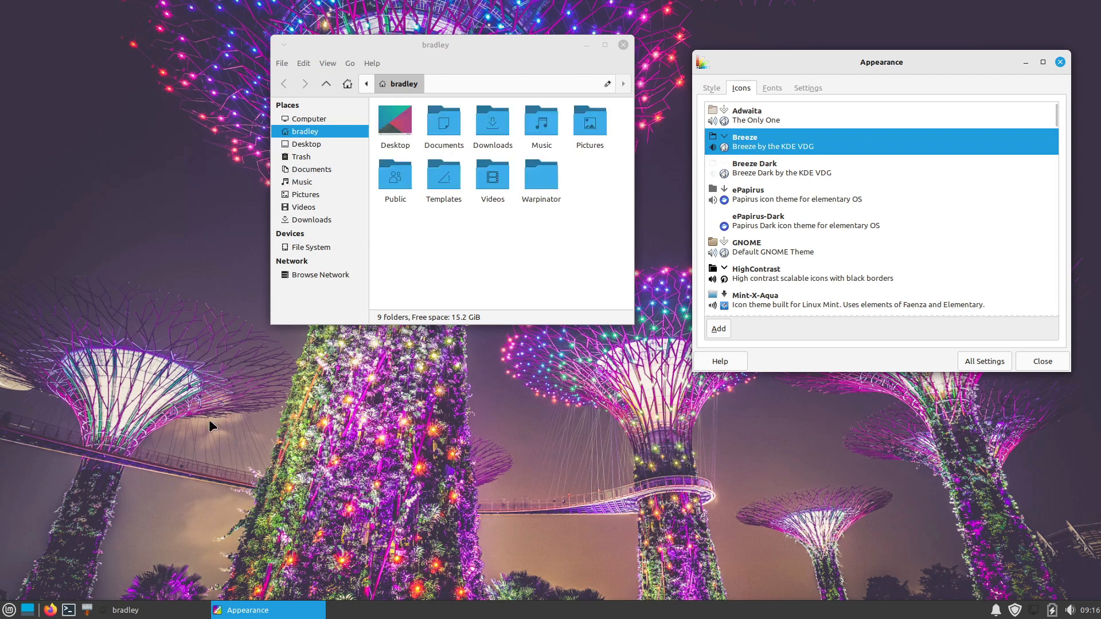
click(9, 610)
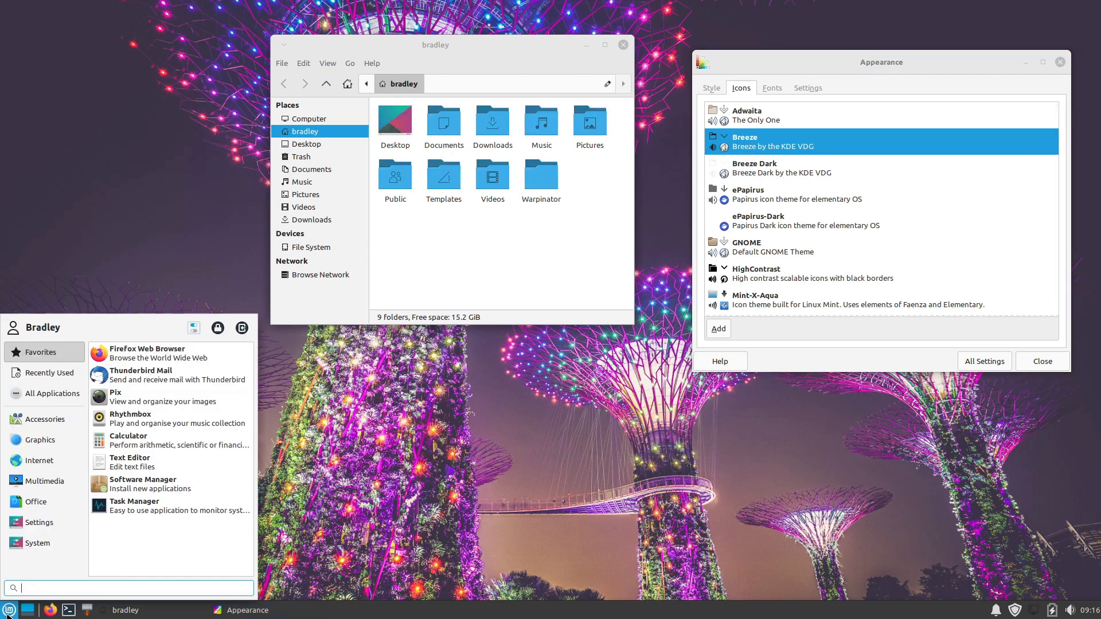
click(49, 393)
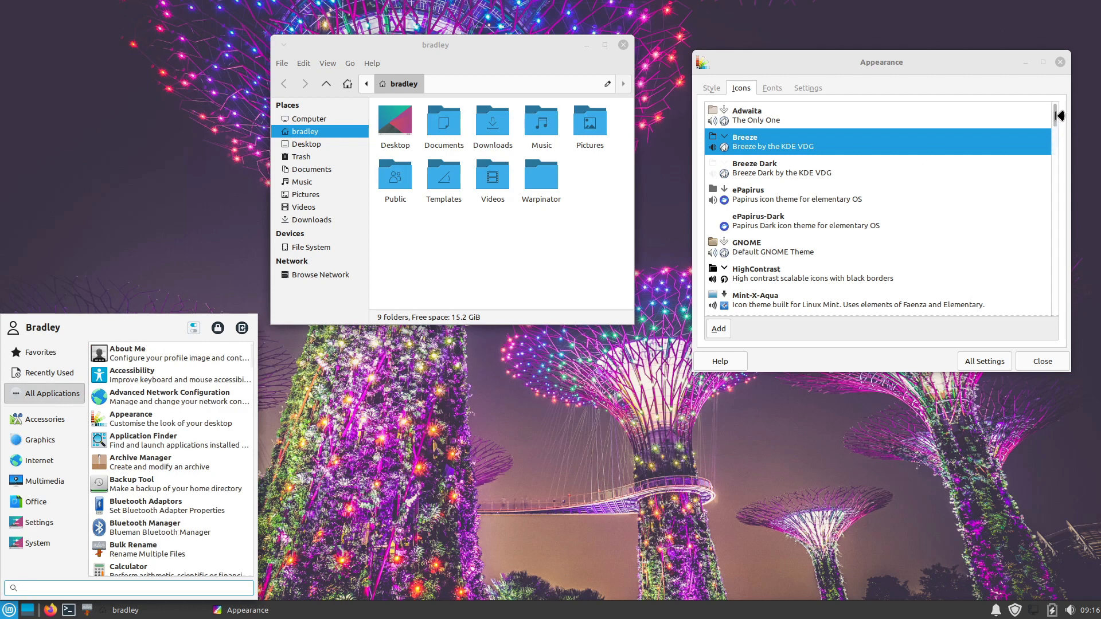
Step: Apply the Mint-Y-Aqua icon theme and look over the Mint-Y-Dark and Mint-Y-Legacy icon themes
click(1053, 115)
drag(1056, 117, 1056, 156)
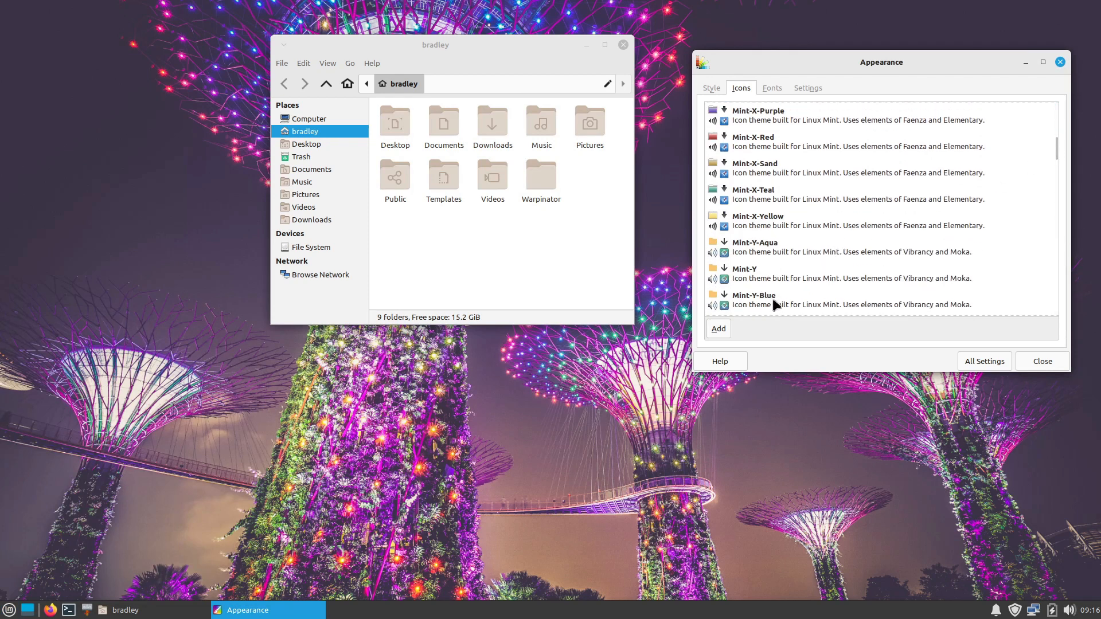
click(768, 248)
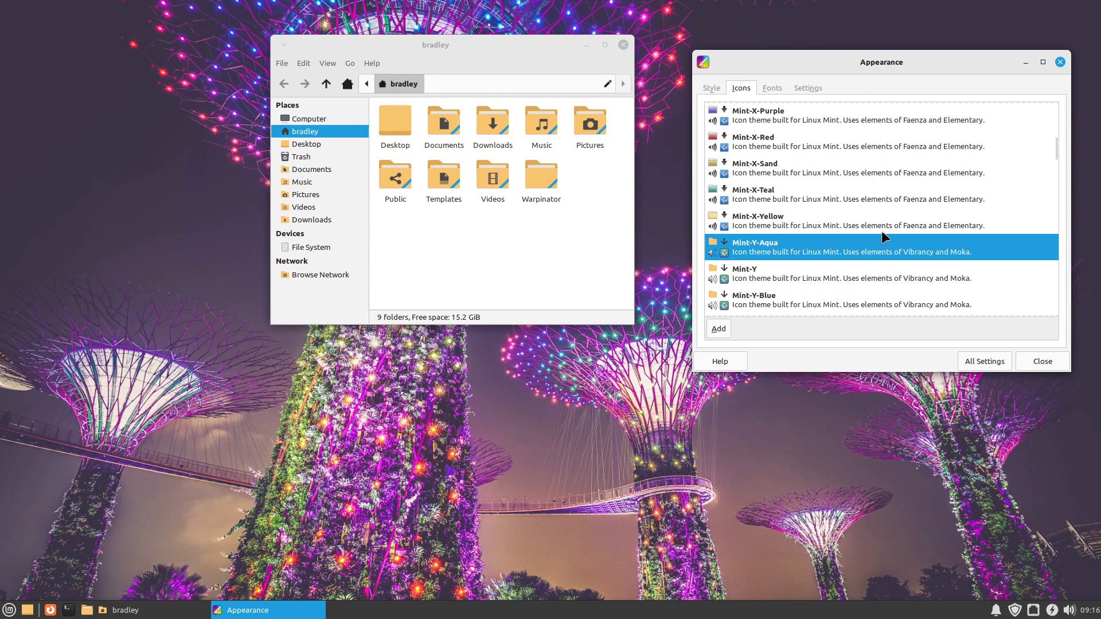
scroll(814, 230, down, 4)
scroll(814, 230, down, 7)
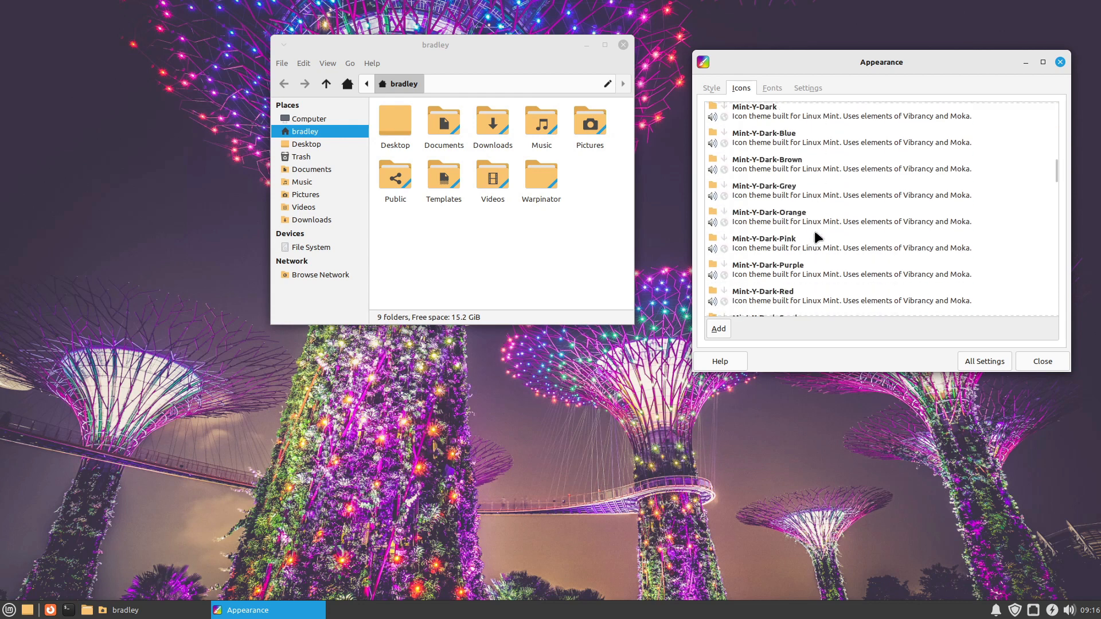
scroll(817, 235, down, 5)
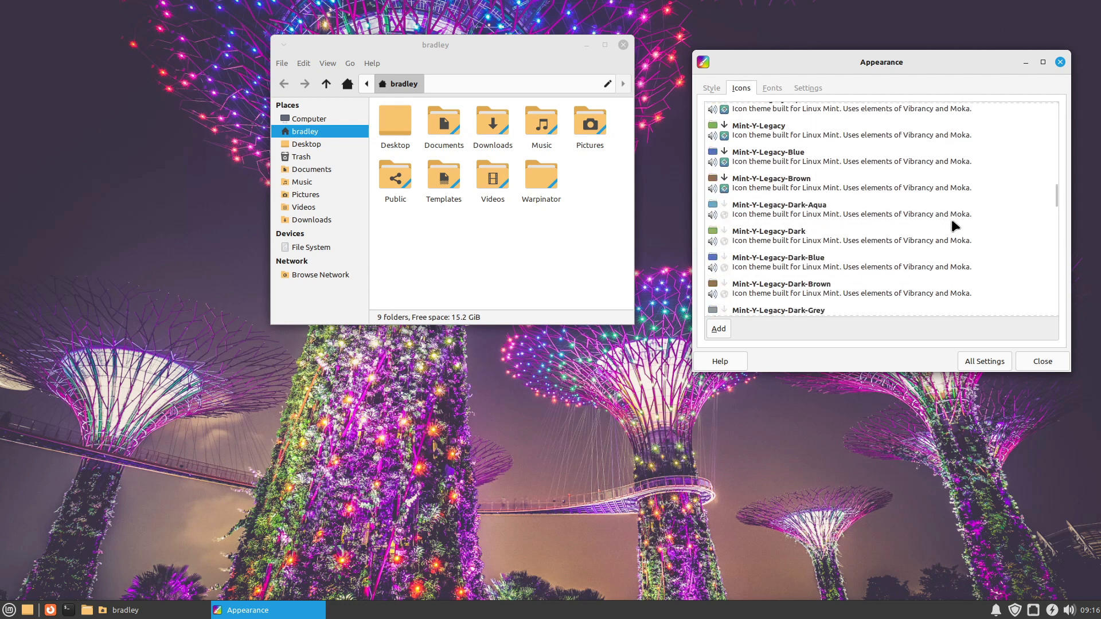
Step: Open the notification settings, increase how long notifications stay on screen and show a preview notification
click(989, 362)
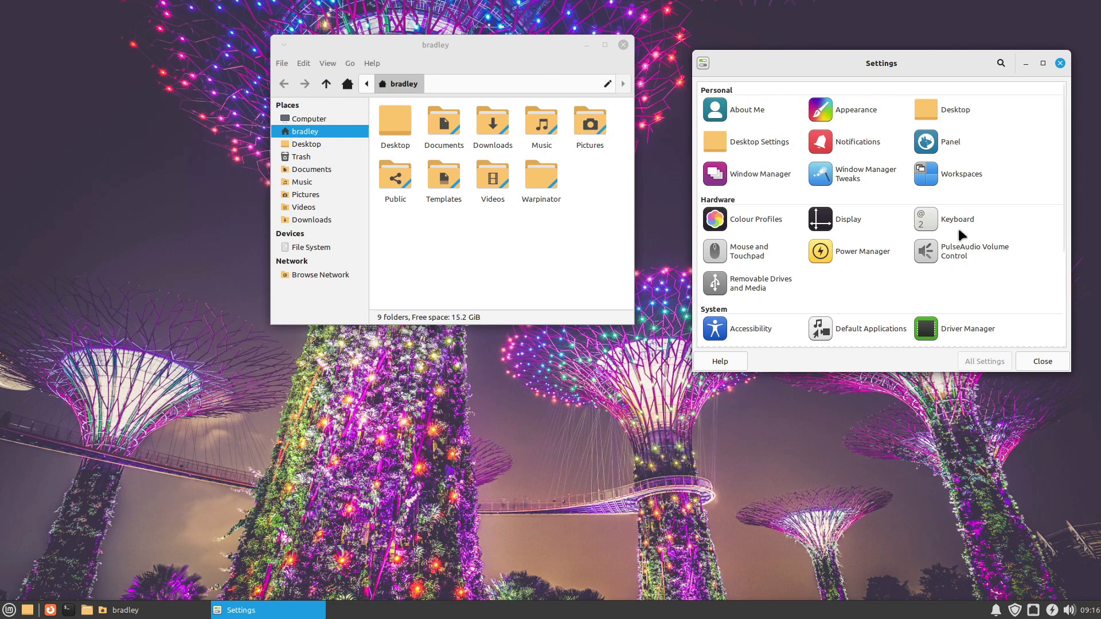
click(857, 142)
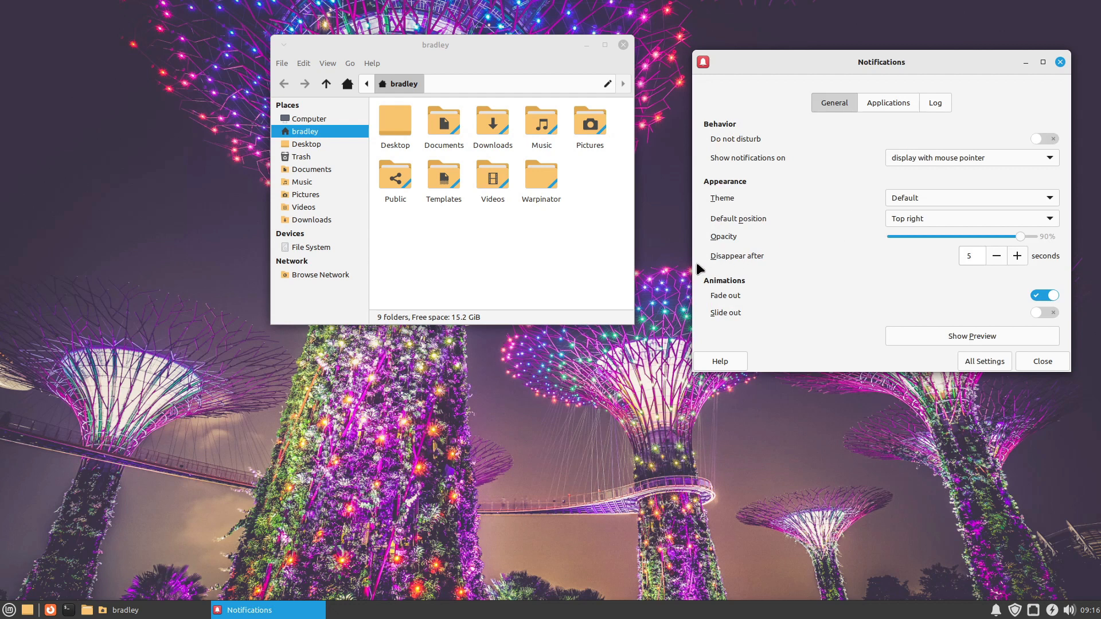
click(1018, 256)
click(1018, 256)
click(1017, 256)
click(923, 334)
drag(797, 57, 786, 145)
Step: Set notifications to disappear after 2 seconds and show another preview notification
click(984, 343)
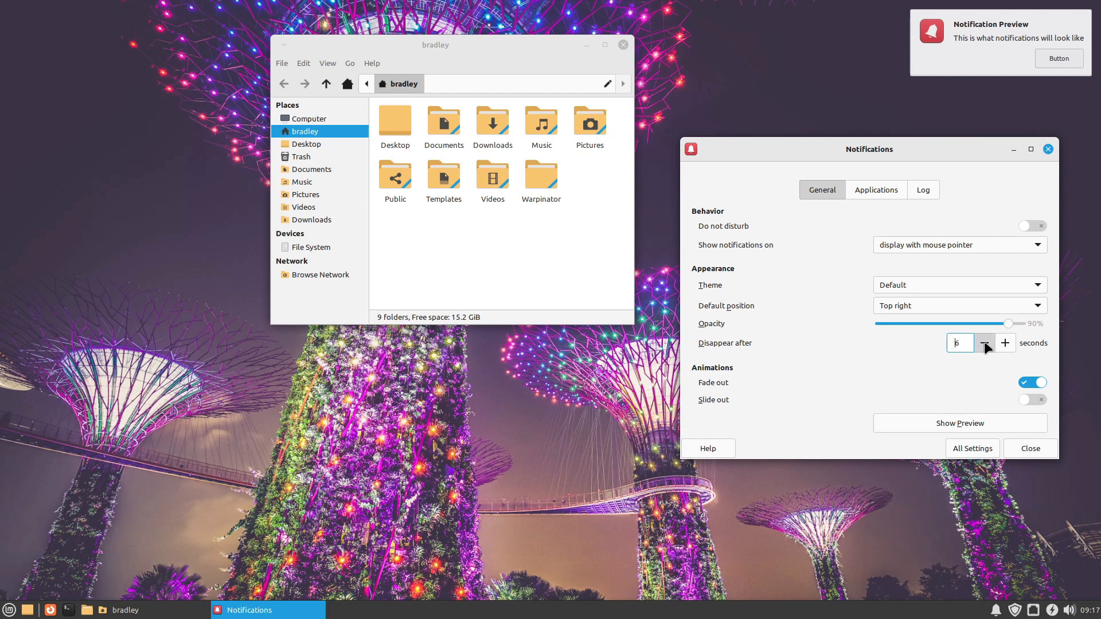
click(984, 343)
click(984, 343)
click(985, 343)
click(984, 343)
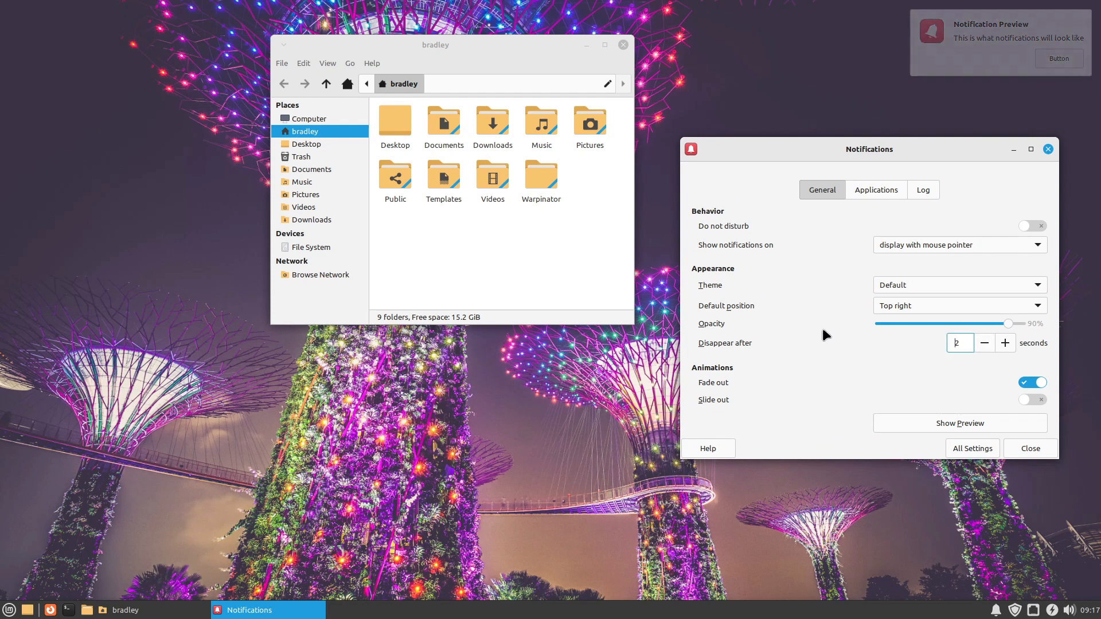
click(900, 420)
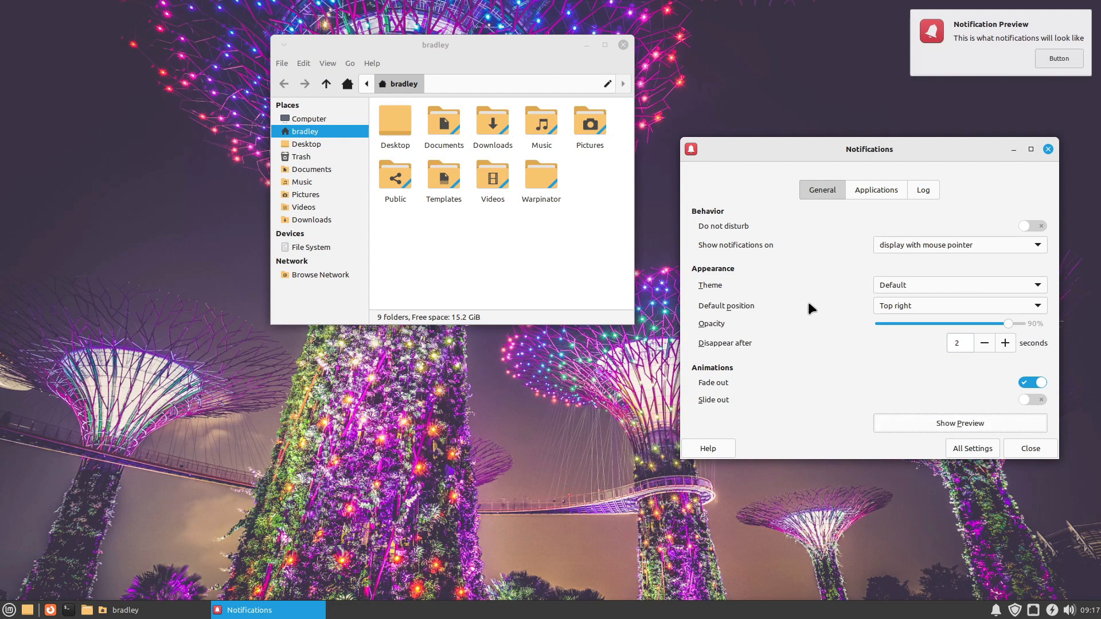
Step: Raise the notification display time to 5 seconds, reduce it again, and return to the settings overview
click(1013, 344)
click(1006, 342)
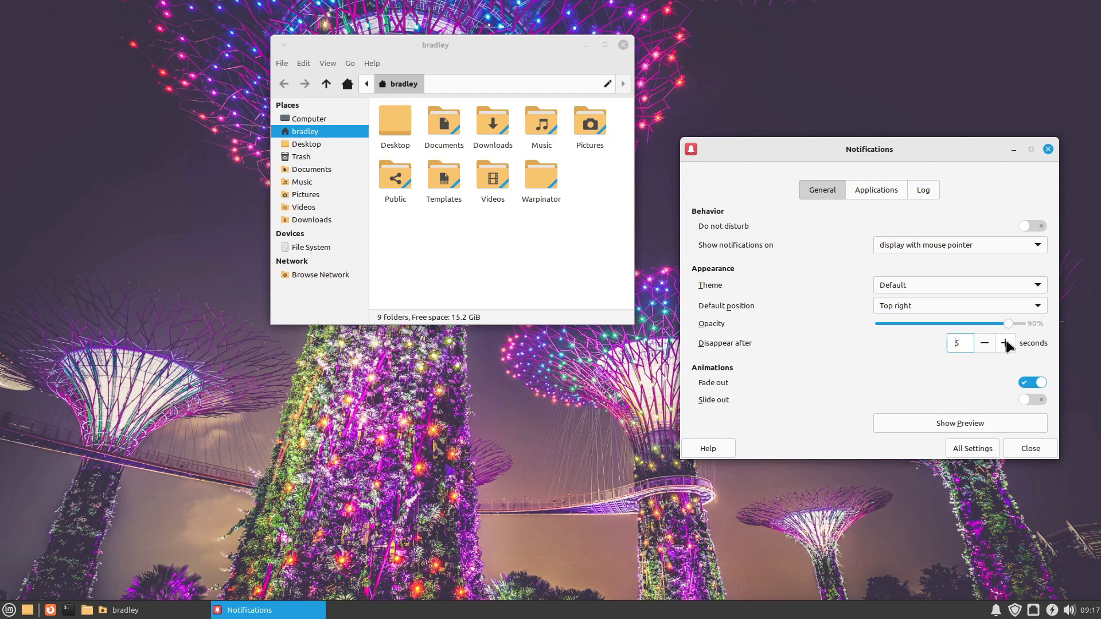
click(983, 343)
click(980, 343)
click(964, 450)
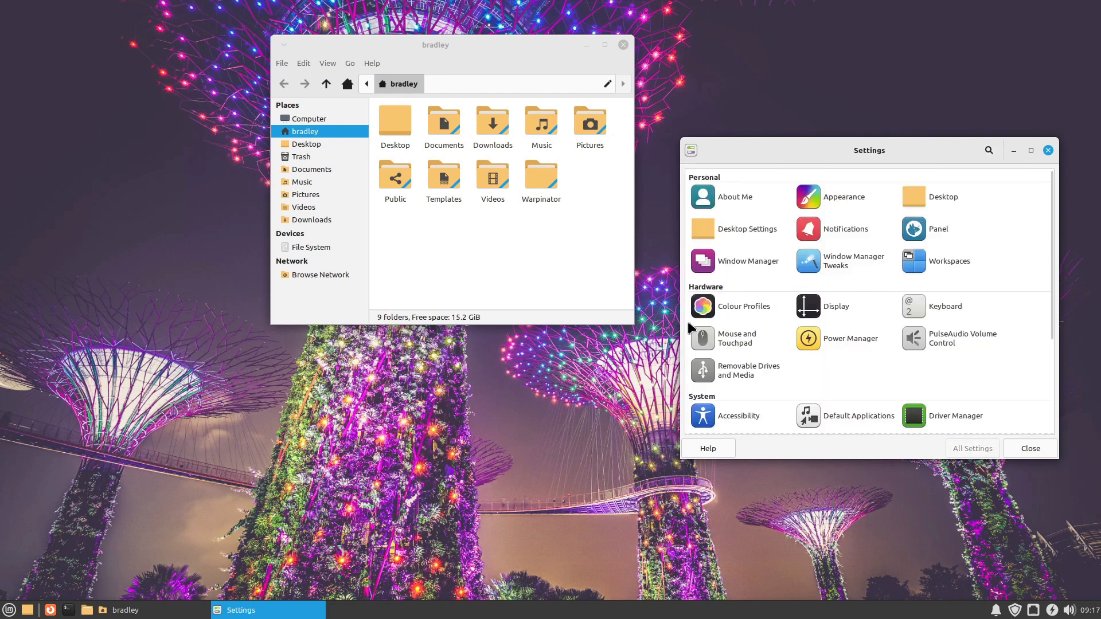
Step: Try the Breeze and DMZ (Black) cursor themes in the mouse settings and switch back to Bibata-Modern-Classic
click(732, 341)
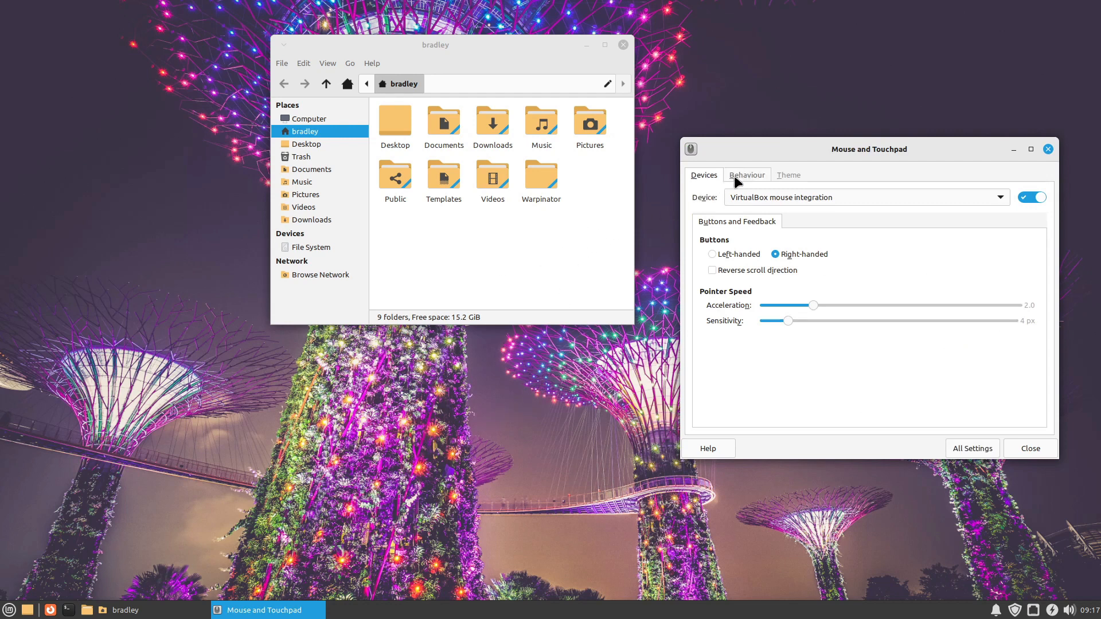
click(788, 175)
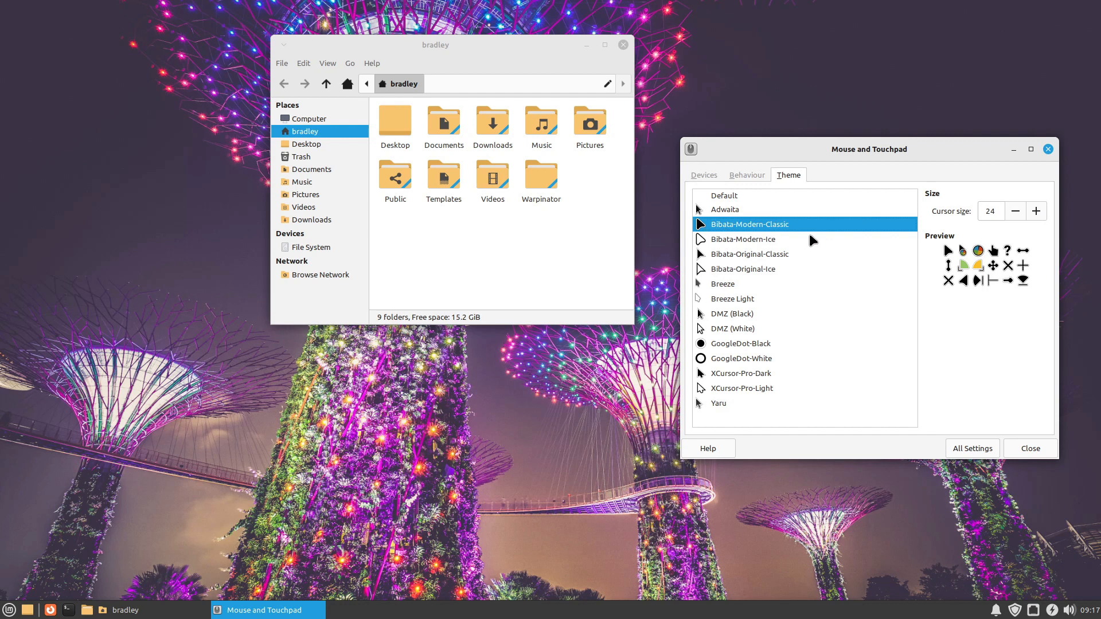
click(724, 286)
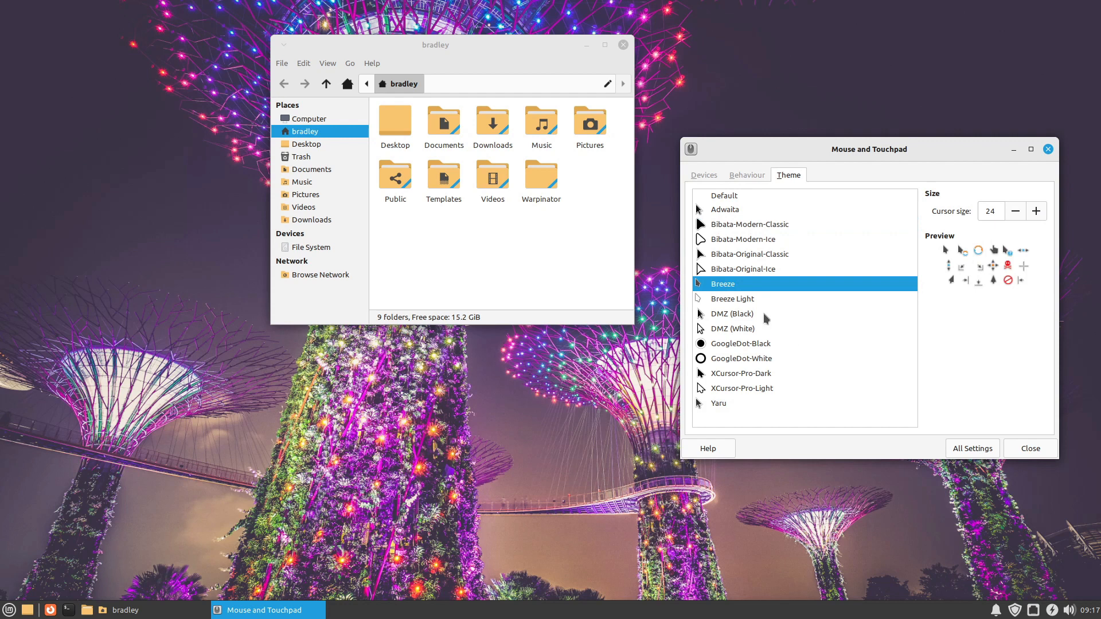
click(725, 316)
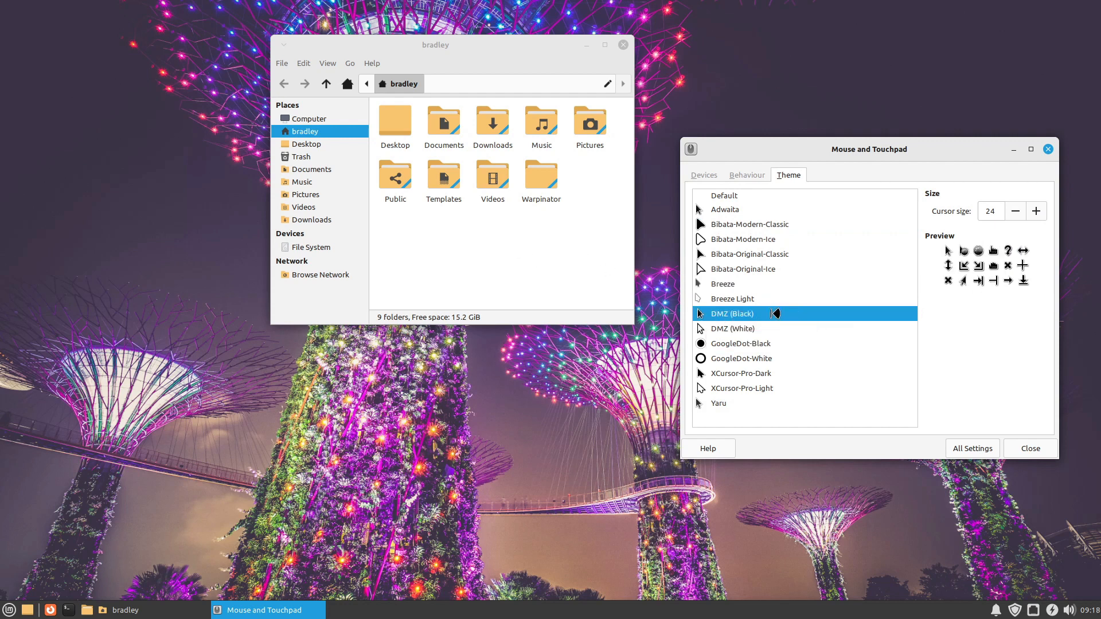
click(729, 225)
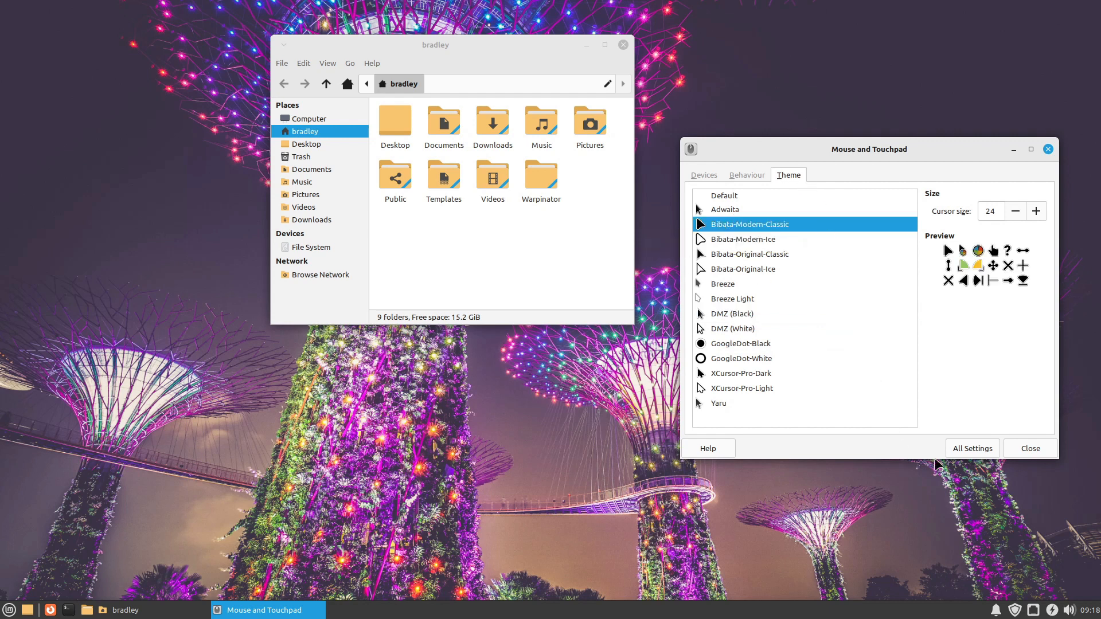
Step: Leave the mouse settings and close both the settings window and the file manager window
click(983, 451)
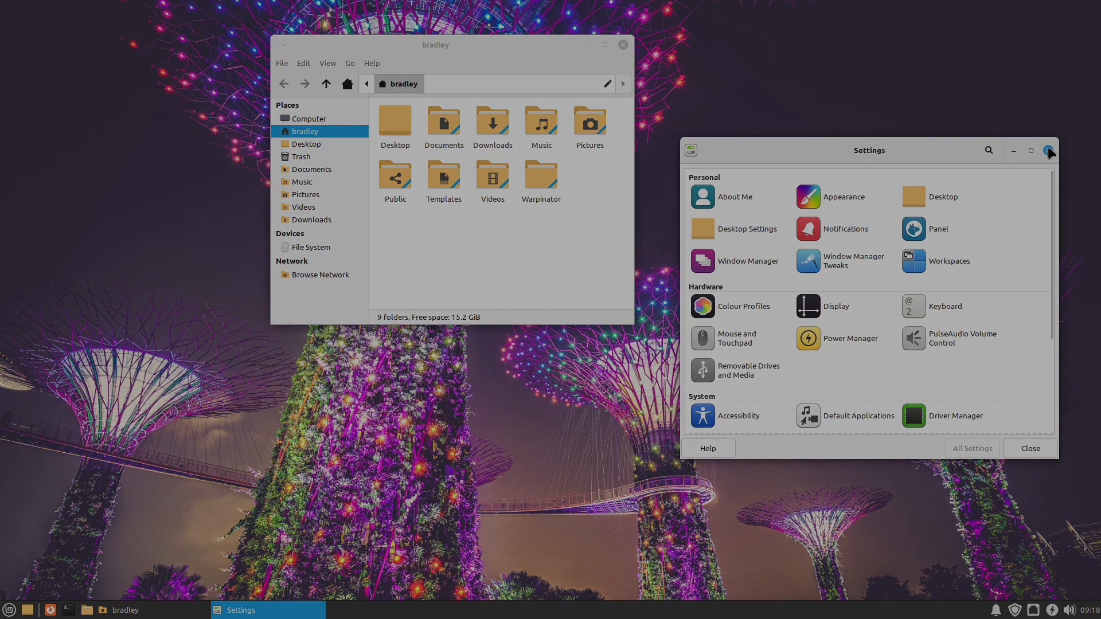
click(1049, 151)
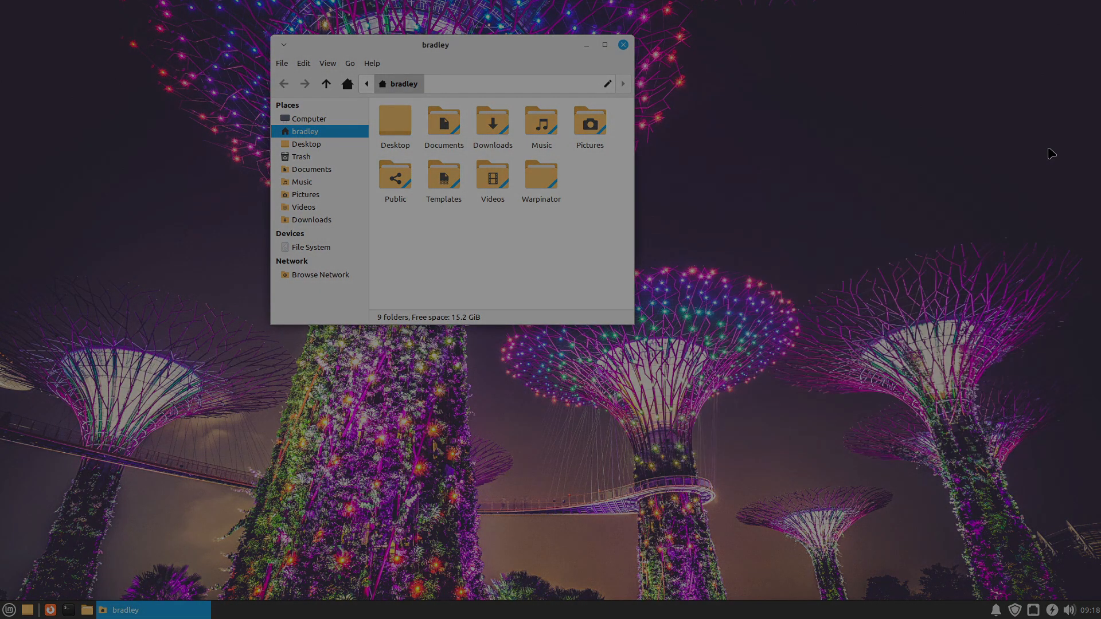
click(624, 46)
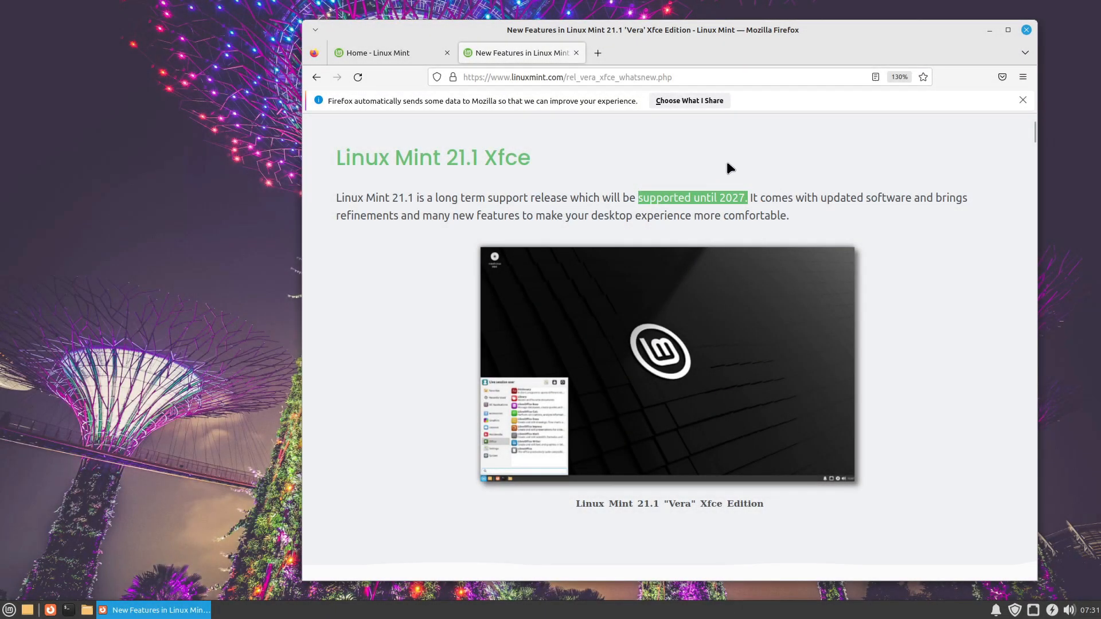
Step: In Firefox, zoom the Linux Mint 21.1 Xfce new features page out to the default size
key(ctrl+minus)
key(ctrl+minus)
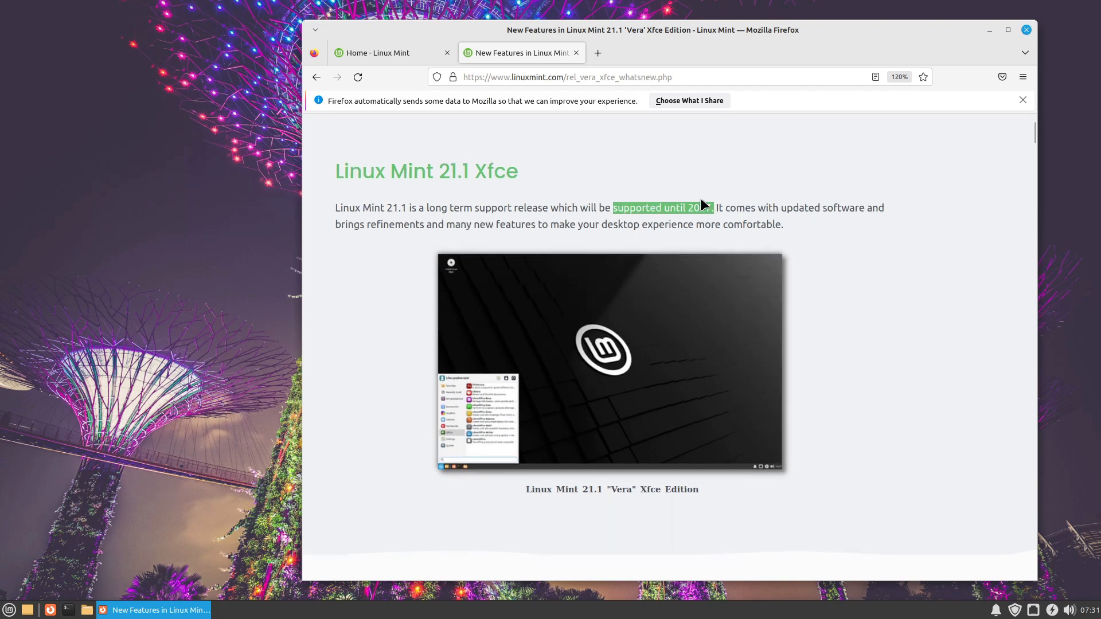
key(ctrl+minus)
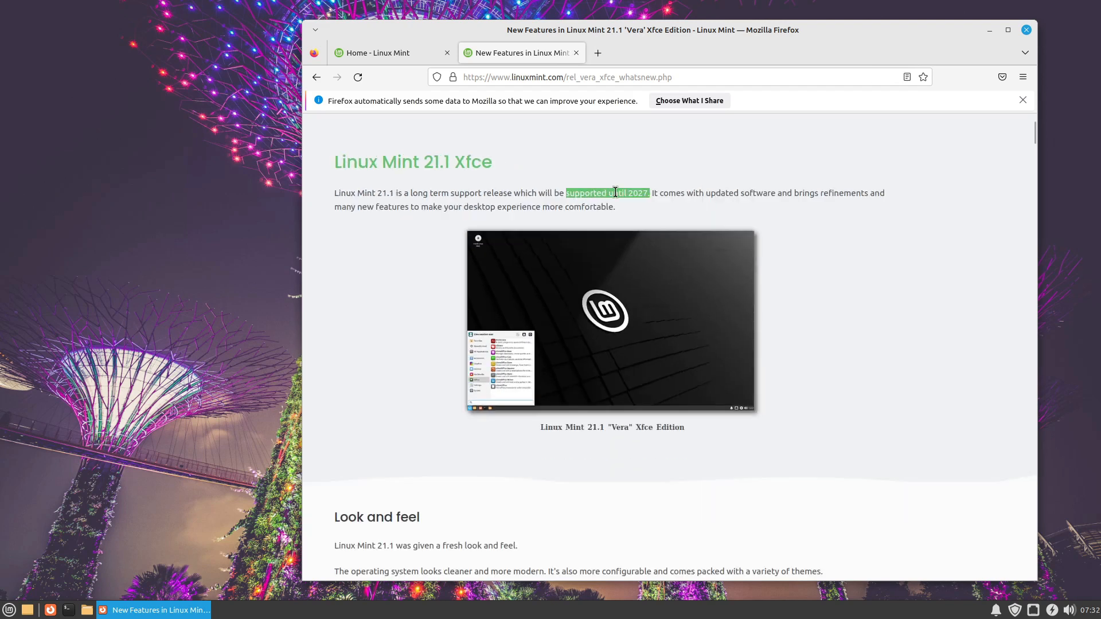